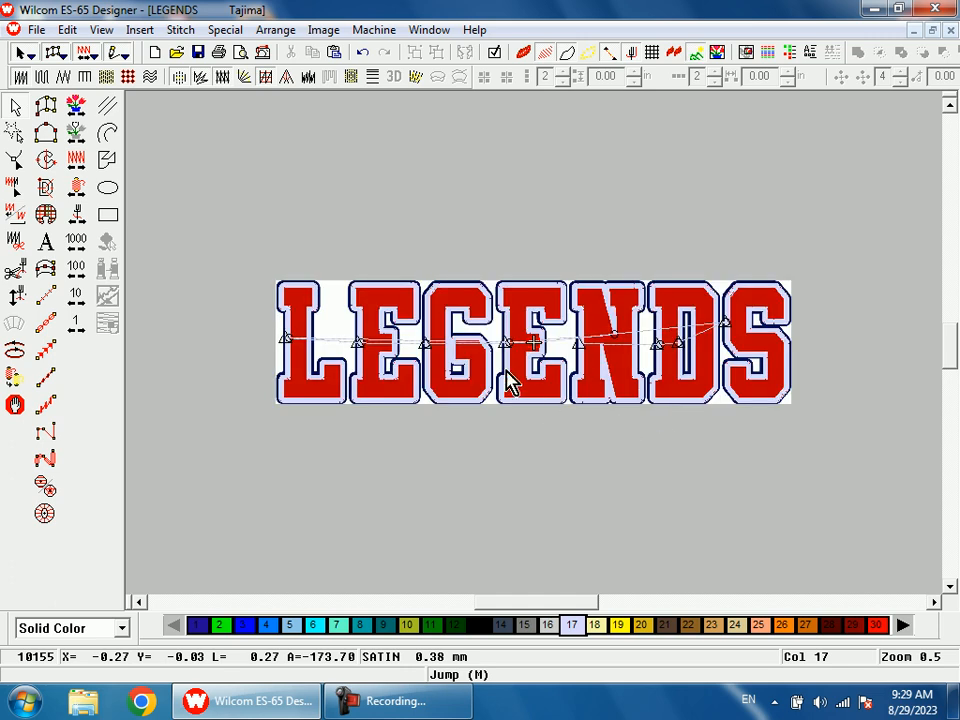
Step: Hide the backdrop artwork and travel to the start of the design
key(b)
drag(299, 303, 456, 469)
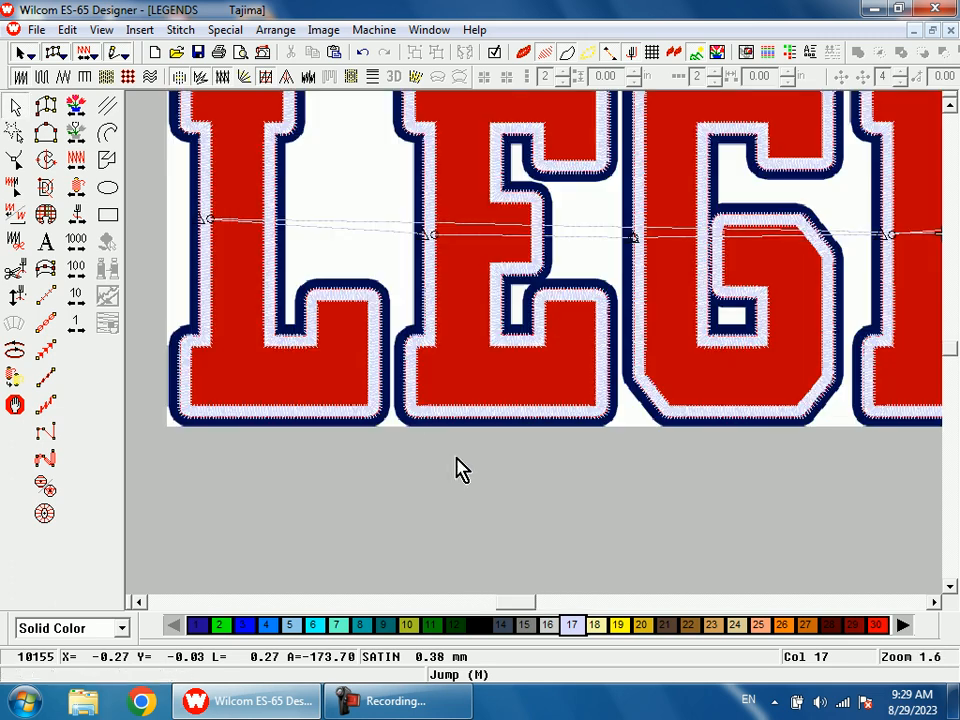
key(d)
scroll(520, 490, up, 1)
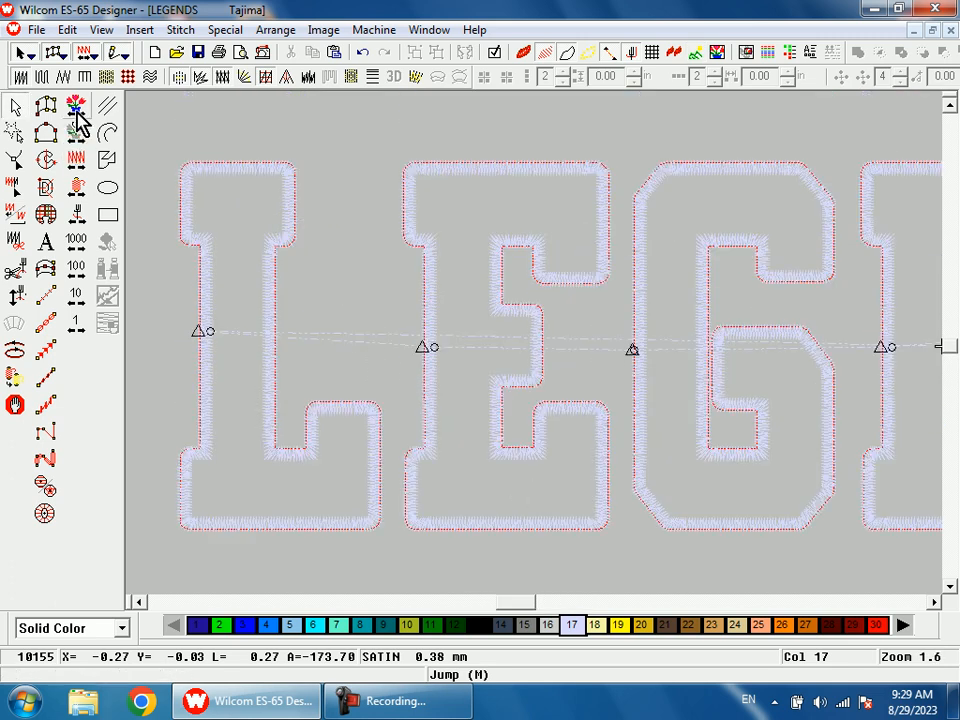
key(shift+z)
key(shift+z)
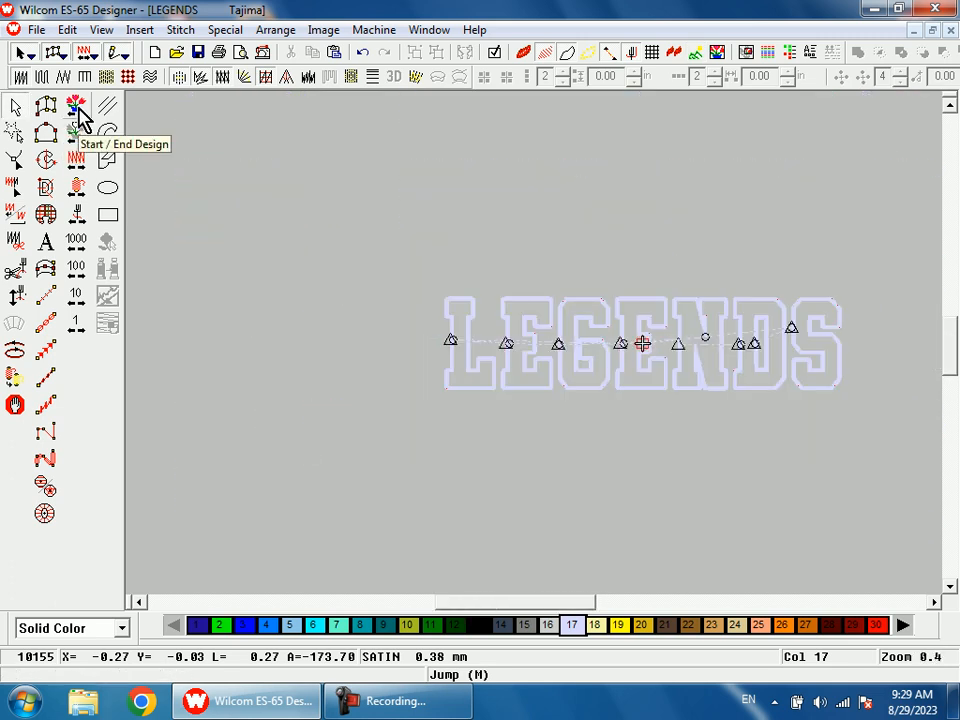
click(79, 108)
Step: Examine the satin border stitches on the first letters without the backdrop, up close between the first E and the G
key(b)
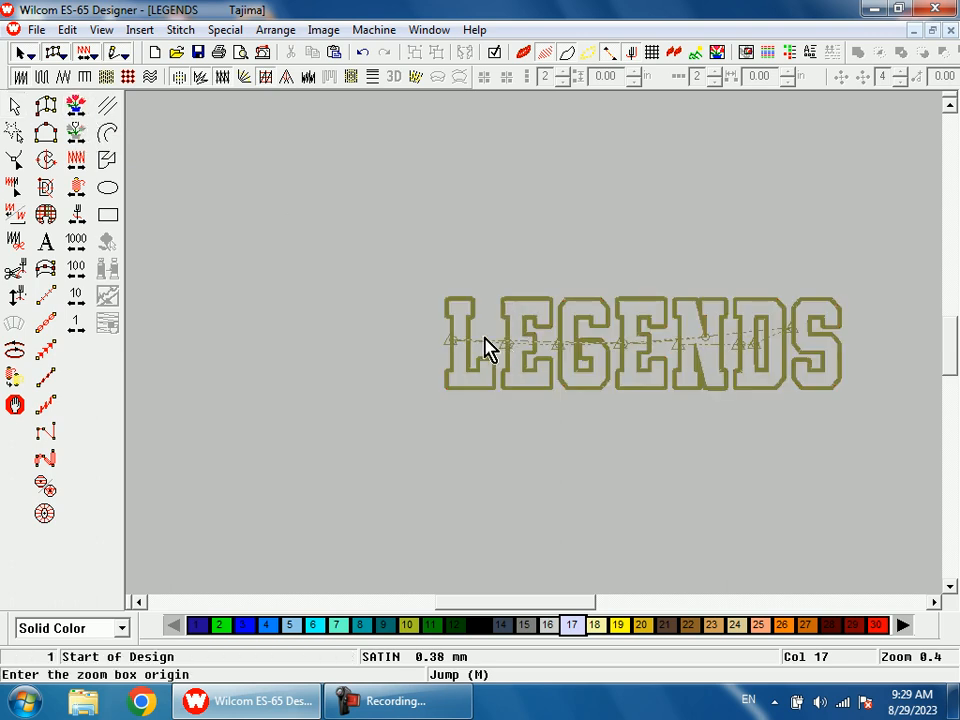
drag(484, 290, 546, 398)
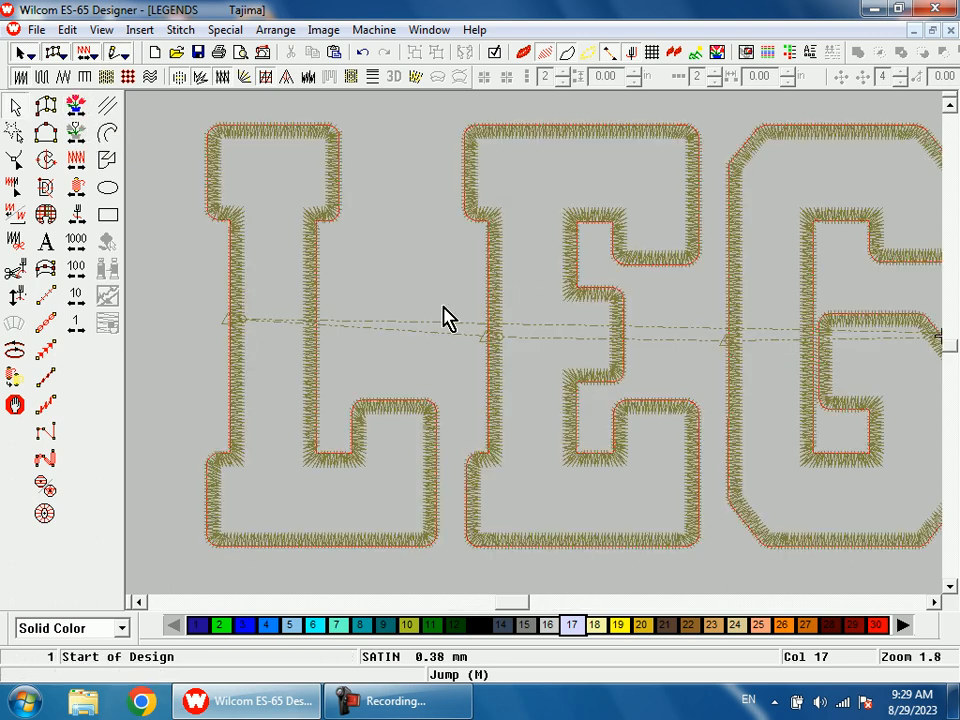
key(0)
key(b)
drag(538, 268, 632, 431)
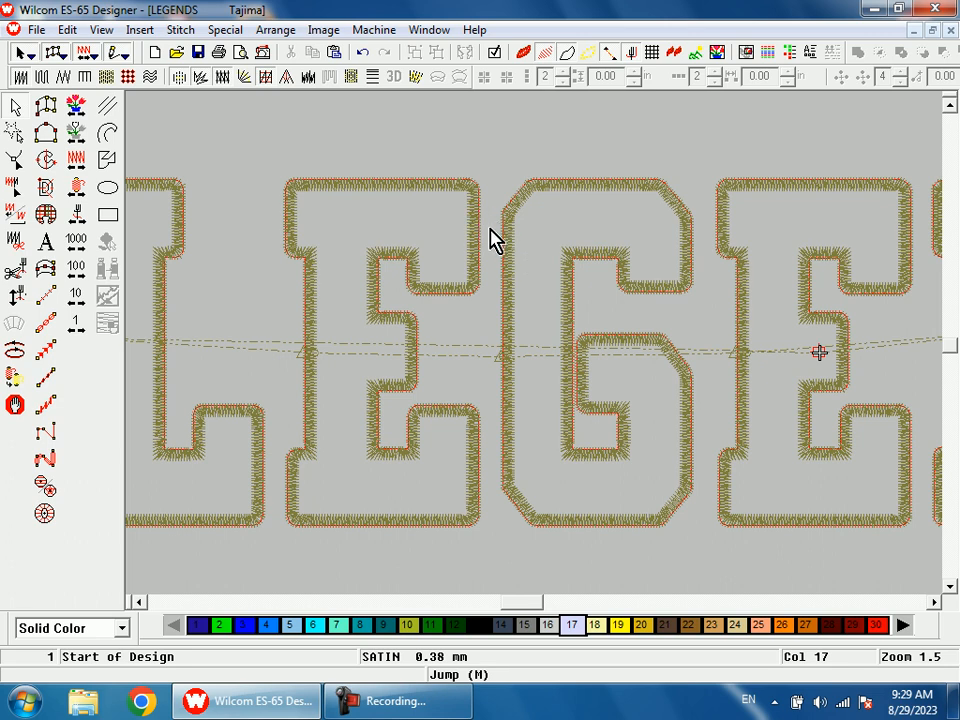
key(d)
key(b)
drag(519, 309, 483, 200)
key(s)
key(d)
key(s)
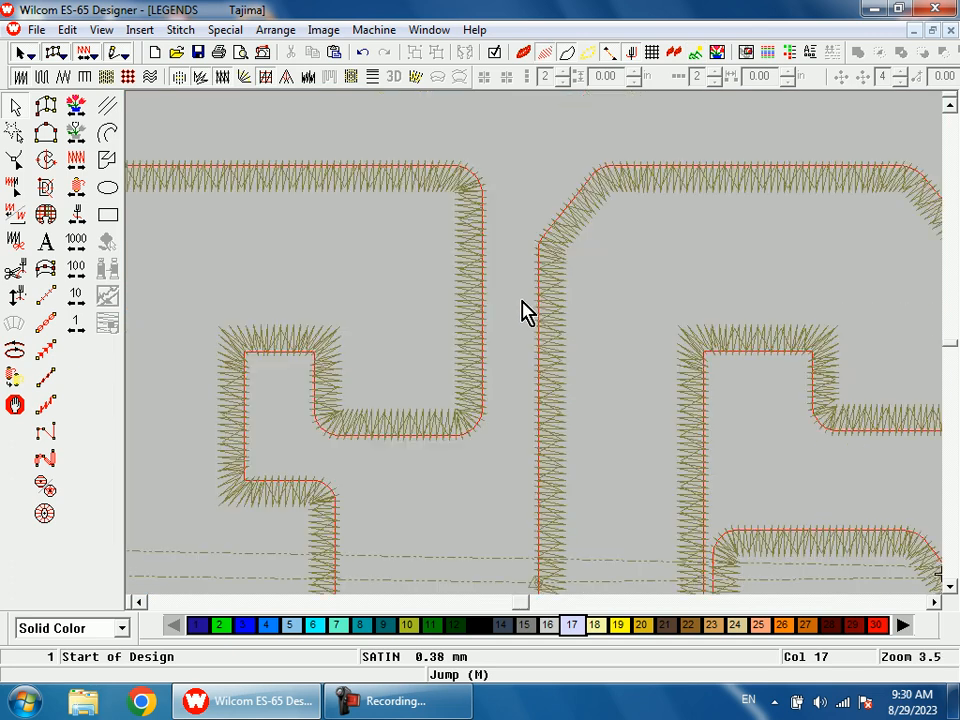
Step: Compare the inner satin borders of the L, E and G with the navy outline in the backdrop artwork
key(shift+z)
key(shift+z)
key(shift+z)
key(d)
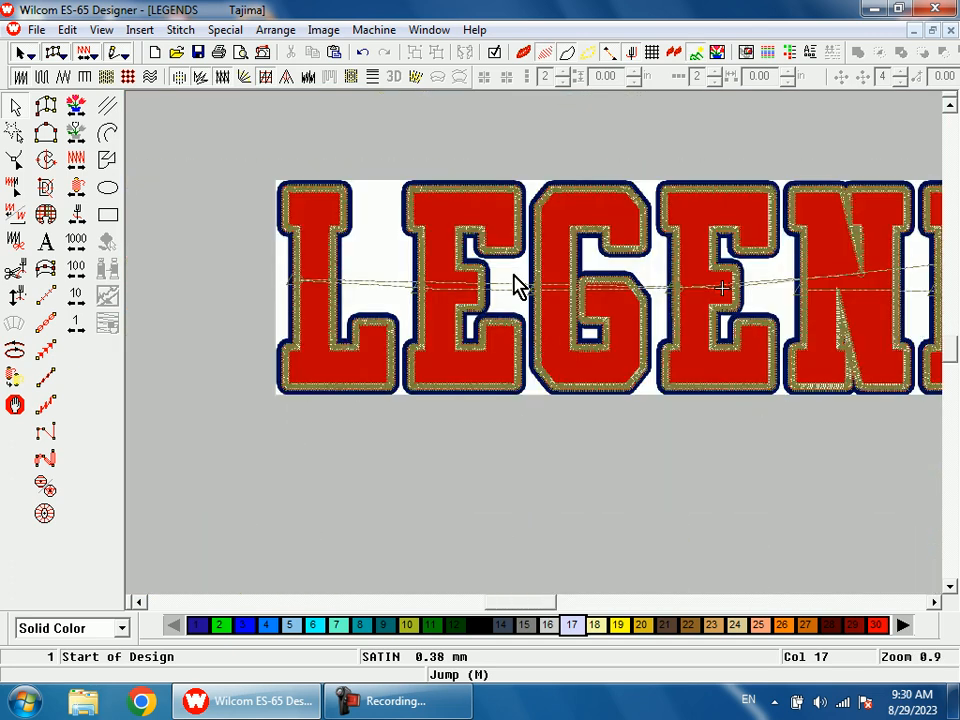
key(shift+z)
key(b)
drag(490, 377, 445, 322)
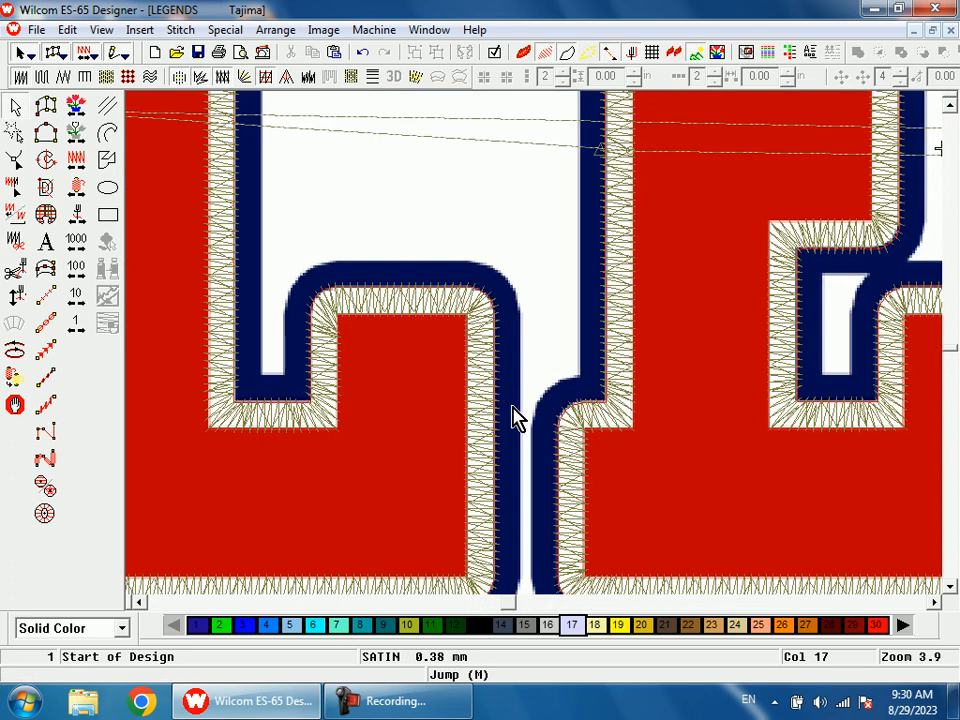
key(shift+z)
key(shift+z)
key(shift+z)
key(b)
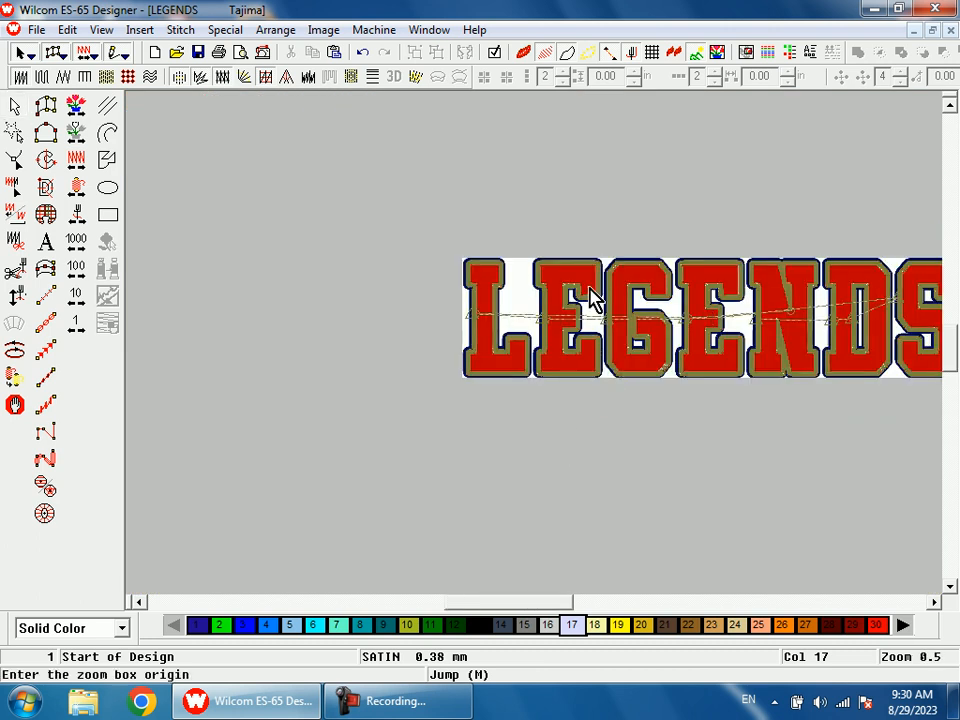
drag(611, 261, 690, 398)
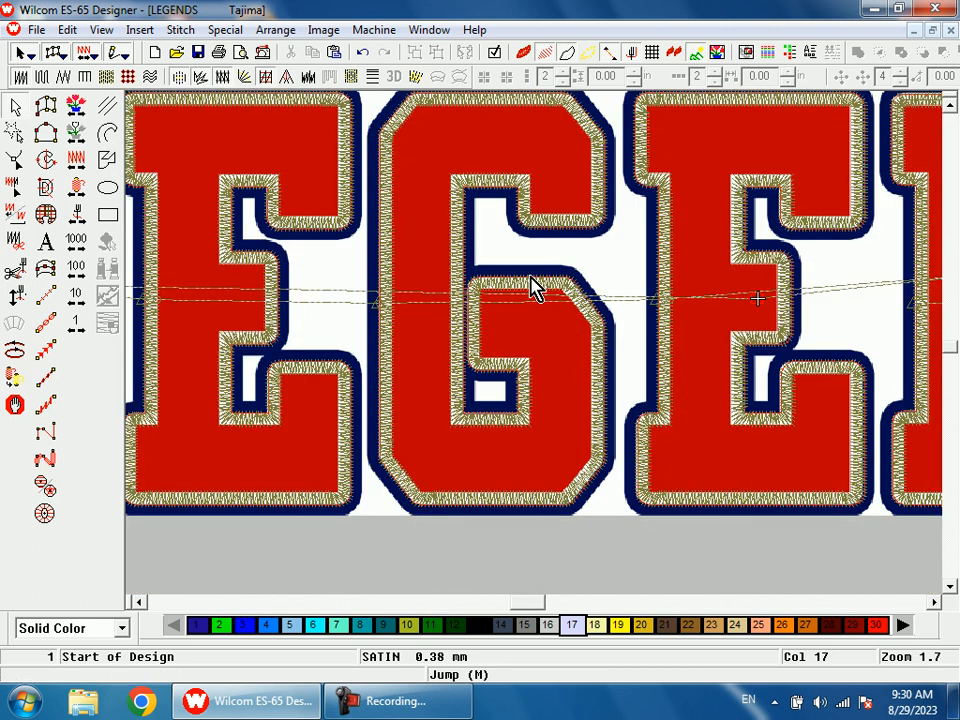
key(shift+z)
key(shift+z)
key(shift+z)
key(b)
drag(490, 297, 546, 388)
key(d)
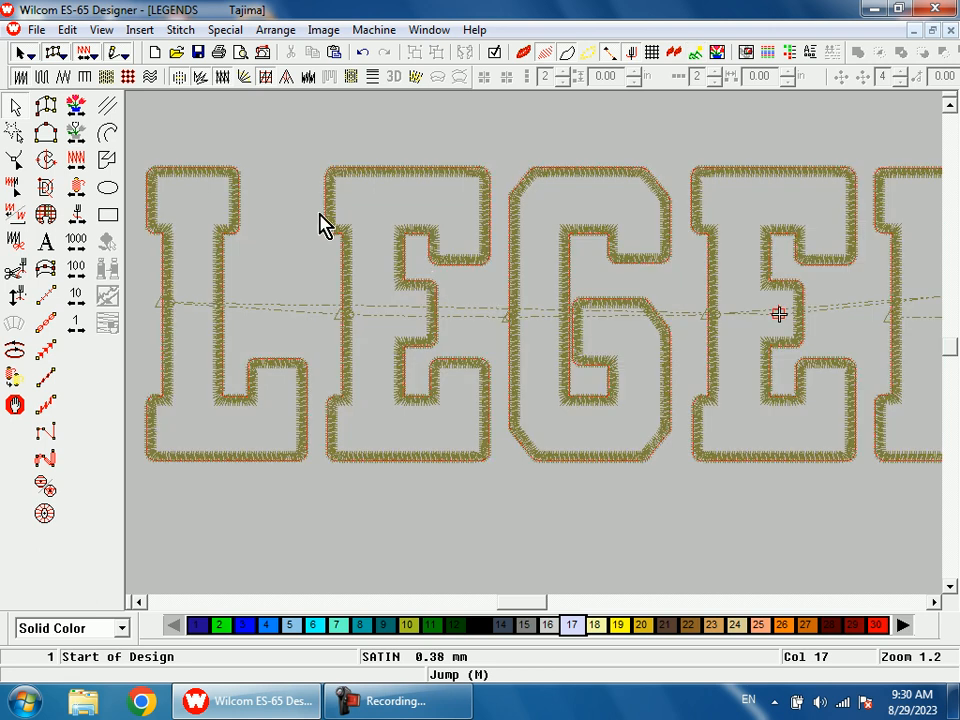
key(shift+z)
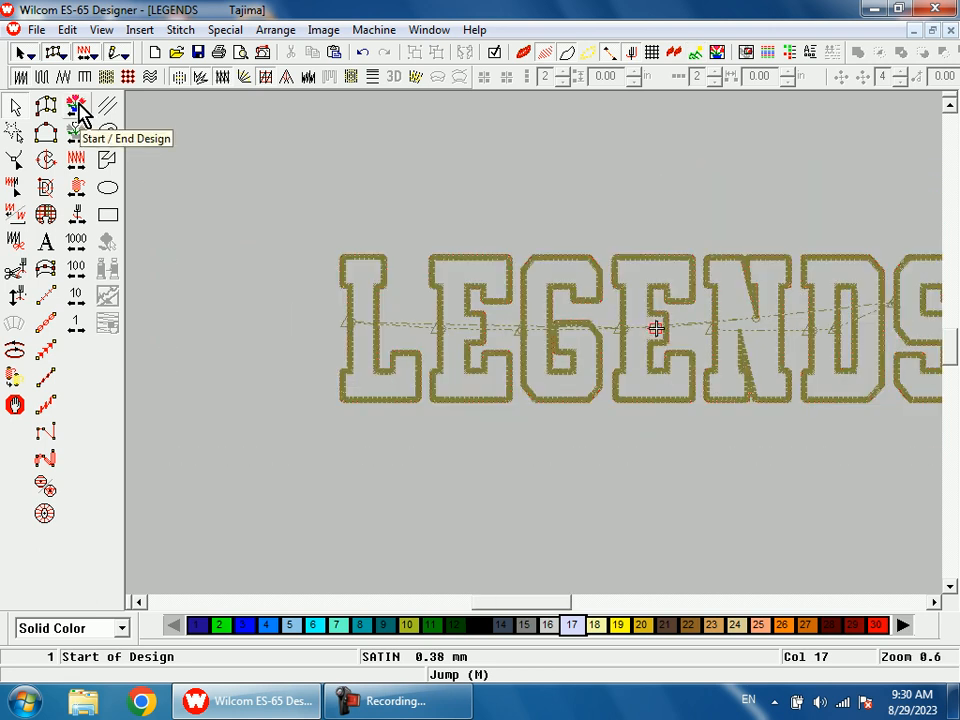
Step: Duplicate the L's satin border and assign color 1 to the copy
key(b)
drag(385, 273, 427, 341)
key(shift+z)
key(shift+z)
click(466, 266)
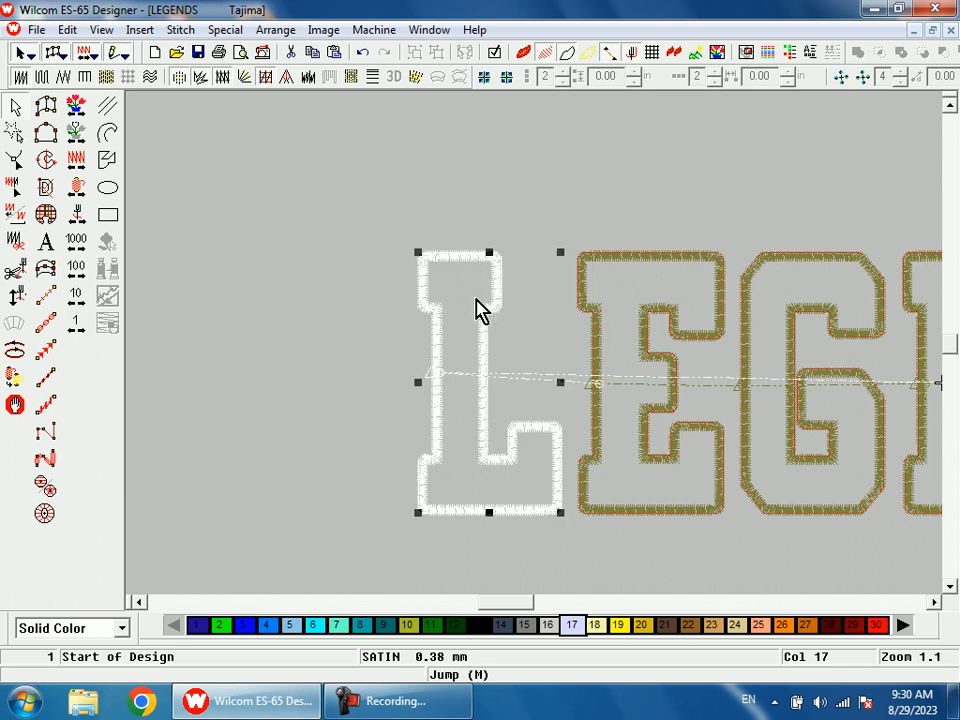
key(ctrl+v)
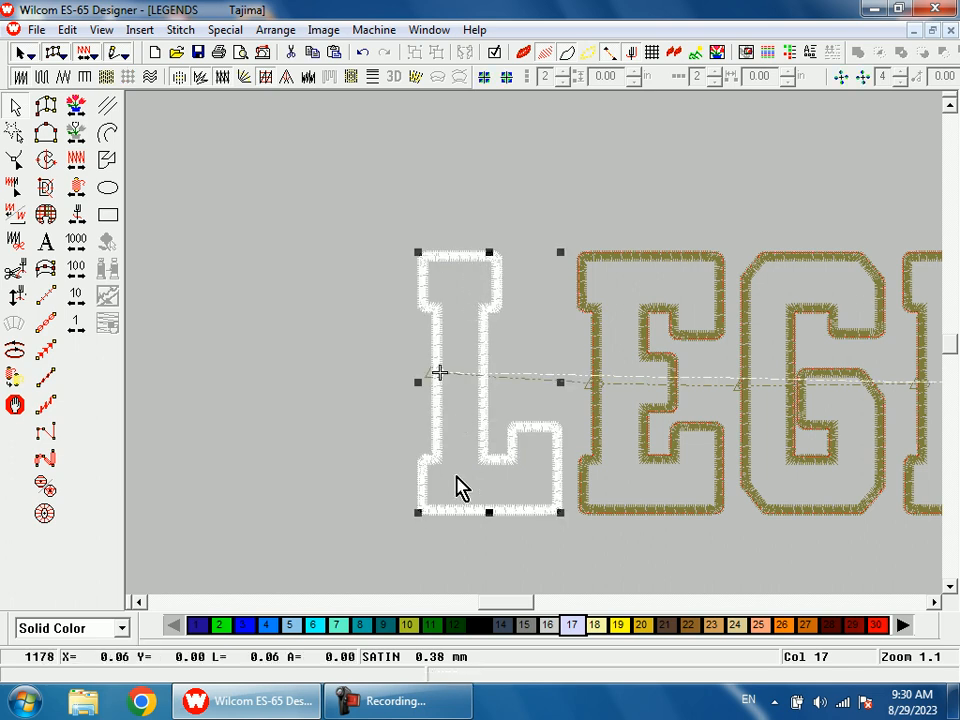
click(199, 626)
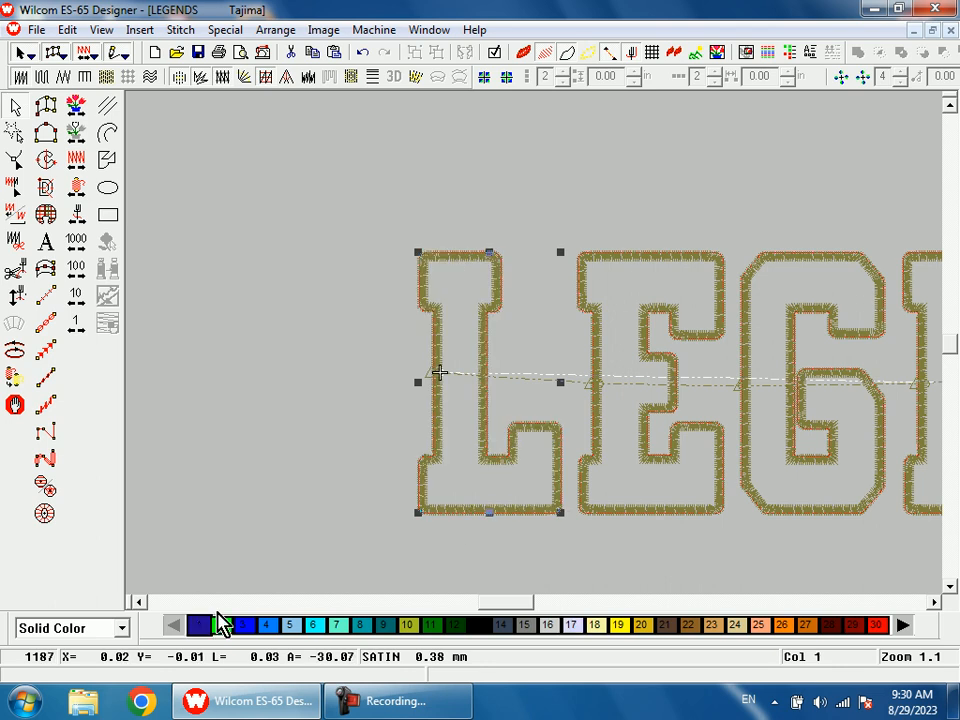
Step: Set the copied L border's column width to 0.06 in and its Side 1 offset to 80%
click(703, 160)
double_click(405, 259)
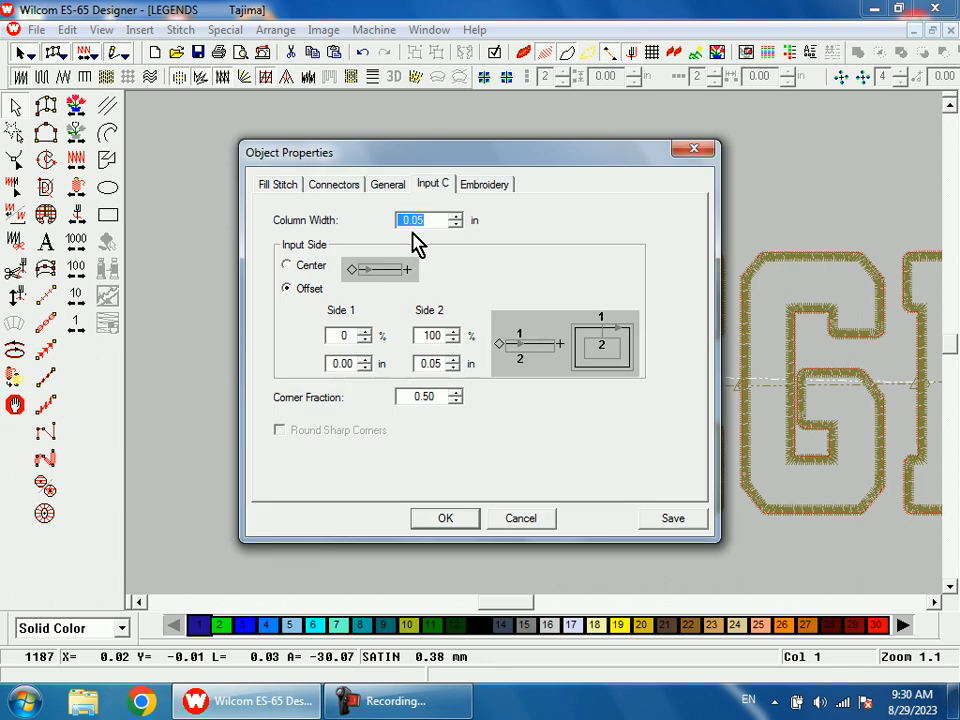
click(456, 216)
drag(340, 334, 310, 345)
text(8)
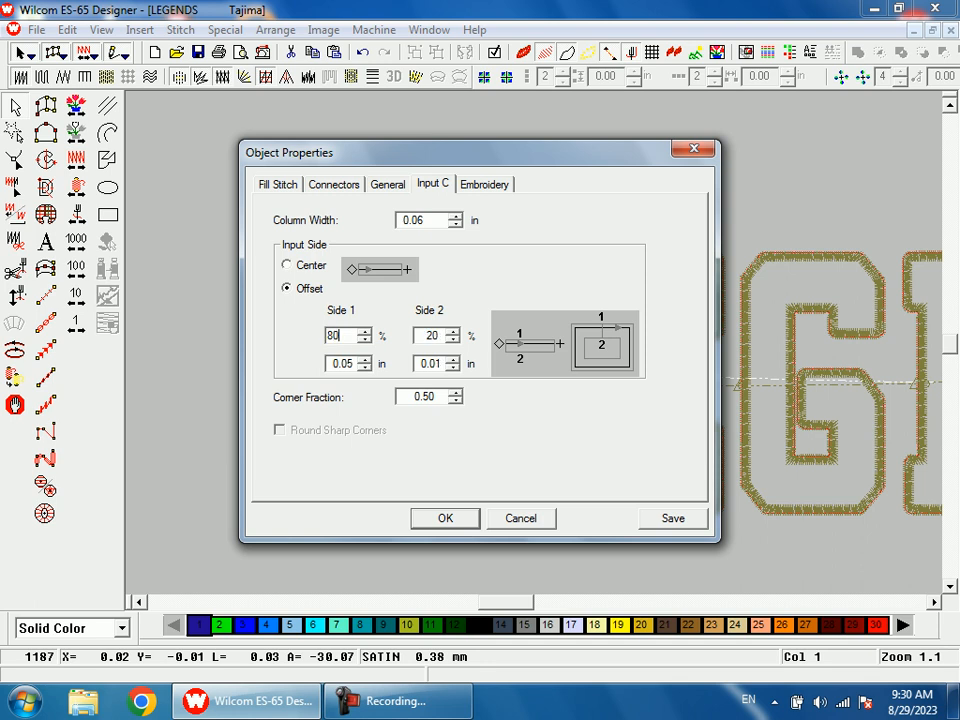
key(Return)
Step: Inspect the L's outer border against the navy artwork and its stitch overlap with the inner border
key(b)
drag(464, 236, 506, 311)
key(d)
key(s)
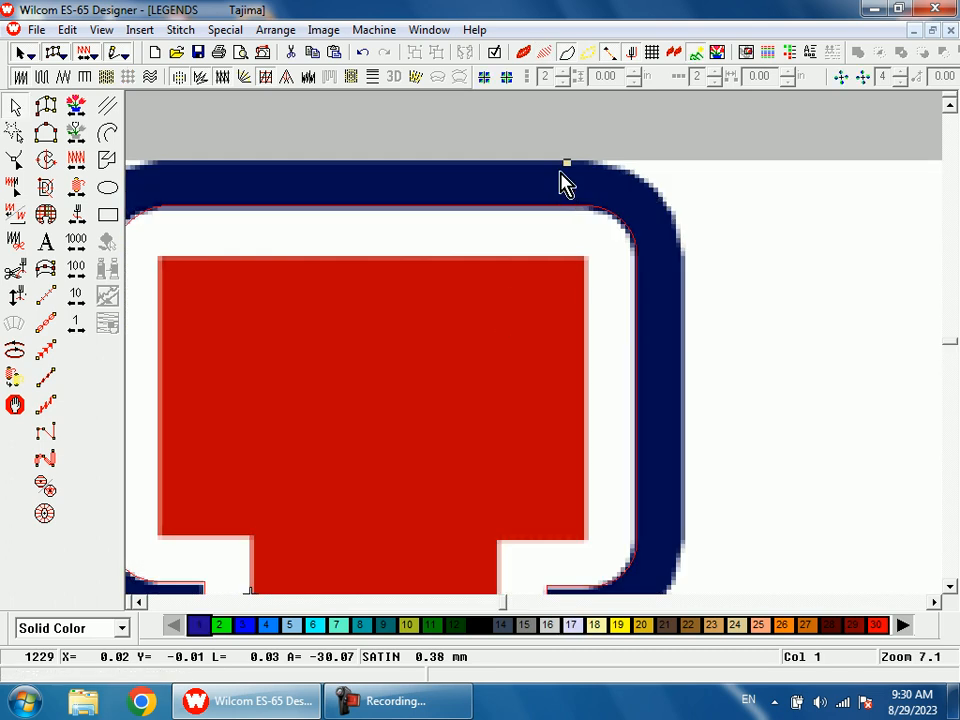
key(shift+z)
key(shift+z)
scroll(539, 274, down, 2)
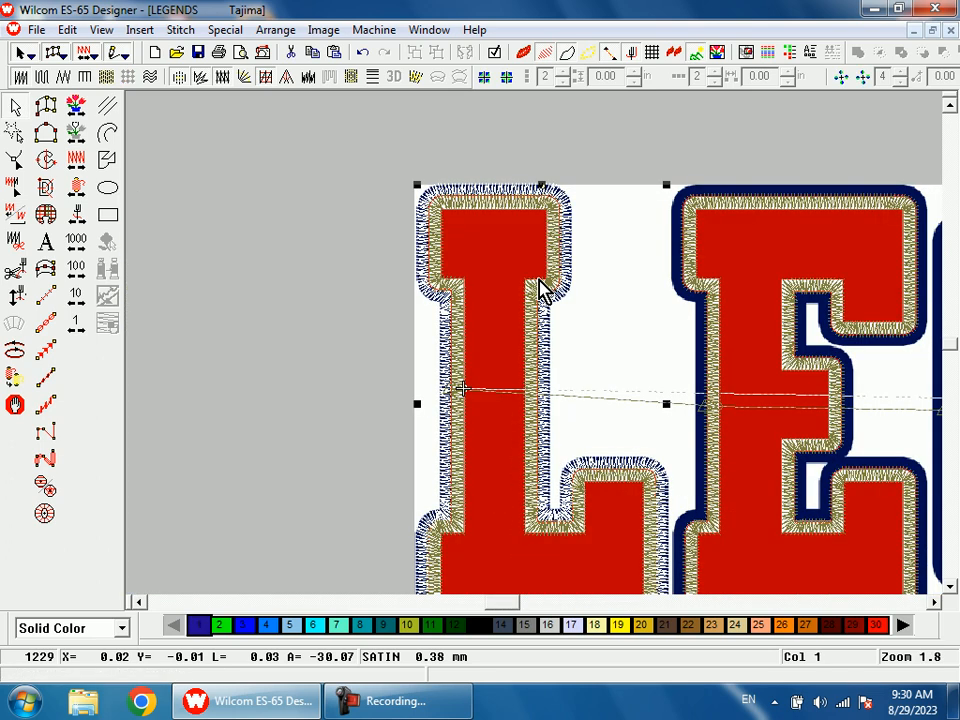
scroll(539, 288, down, 2)
key(b)
drag(517, 208, 548, 270)
key(d)
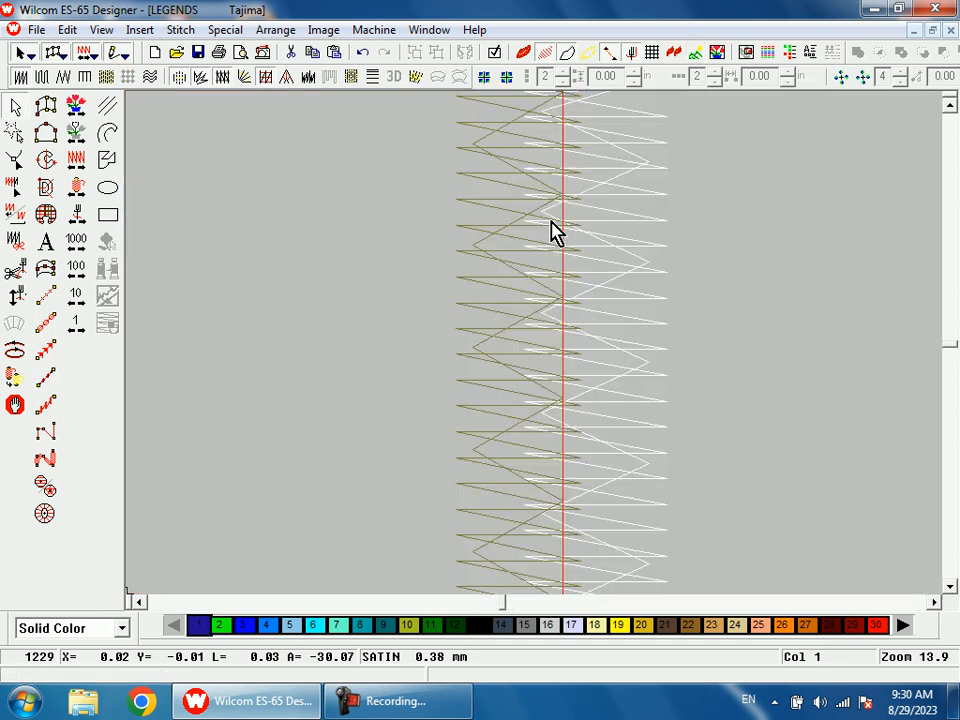
key(shift+z)
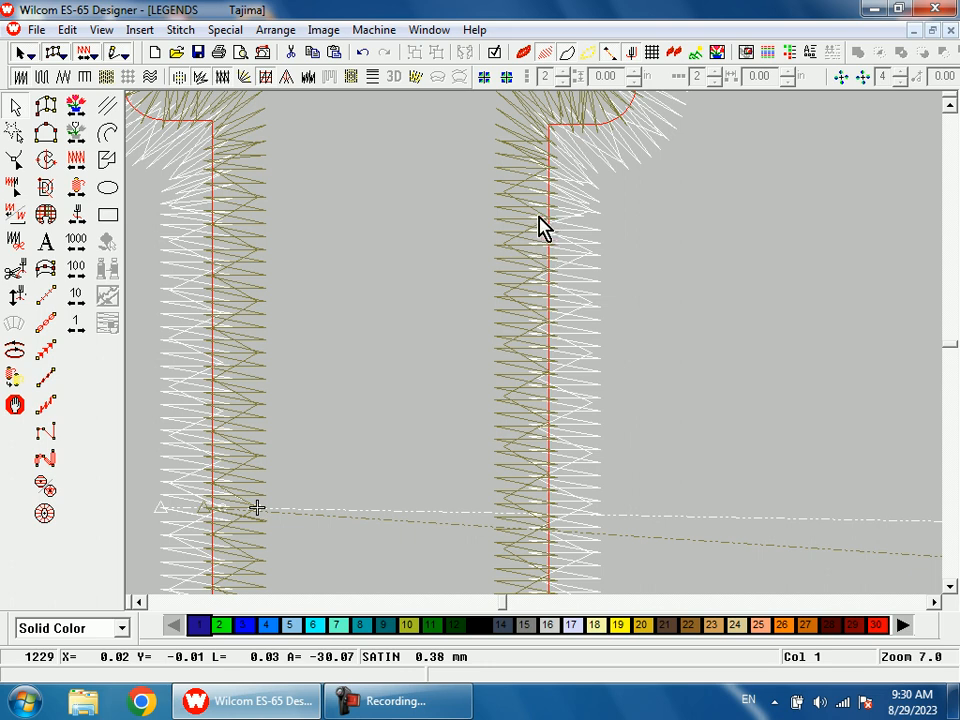
key(shift+z)
key(shift+z)
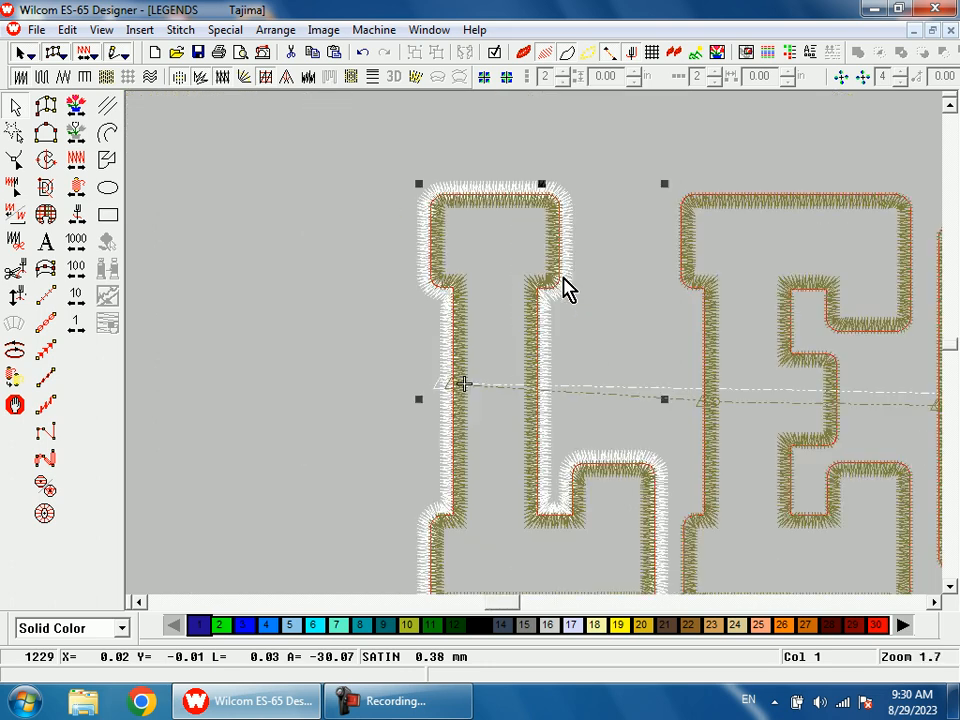
Step: Reshape the L's outer border by moving its exit point to the lower part of the edge facing the E
key(h)
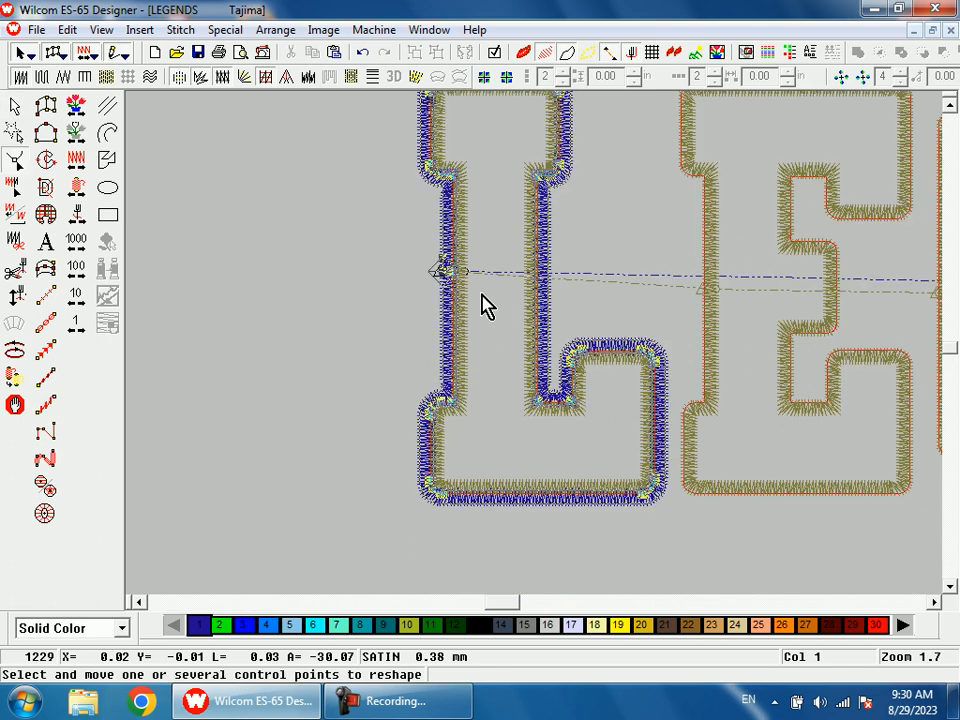
key(s)
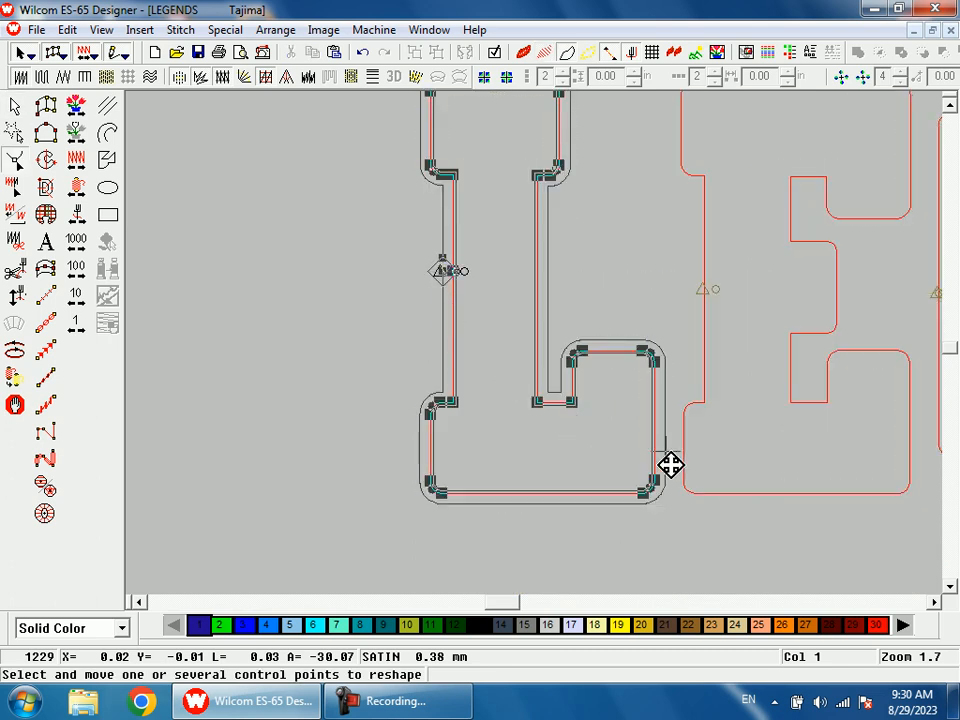
key(s)
key(Return)
Step: Duplicate the first E's satin border in color 1 and offset the copy's column to the outside of the letter
key(shift+z)
key(shift+z)
key(shift+z)
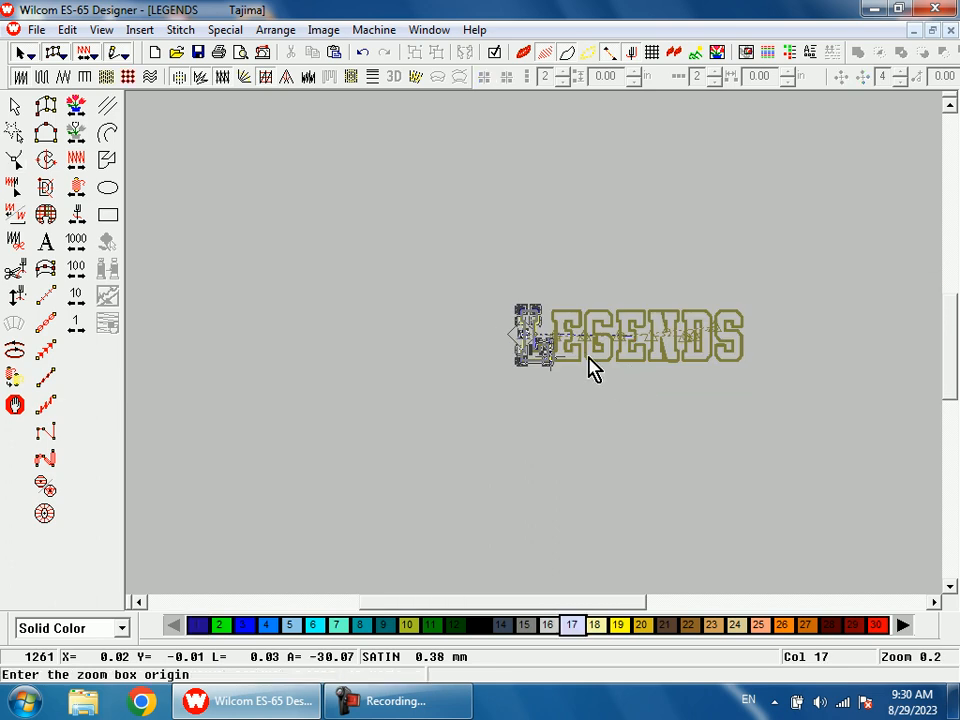
key(b)
drag(548, 294, 584, 368)
click(579, 313)
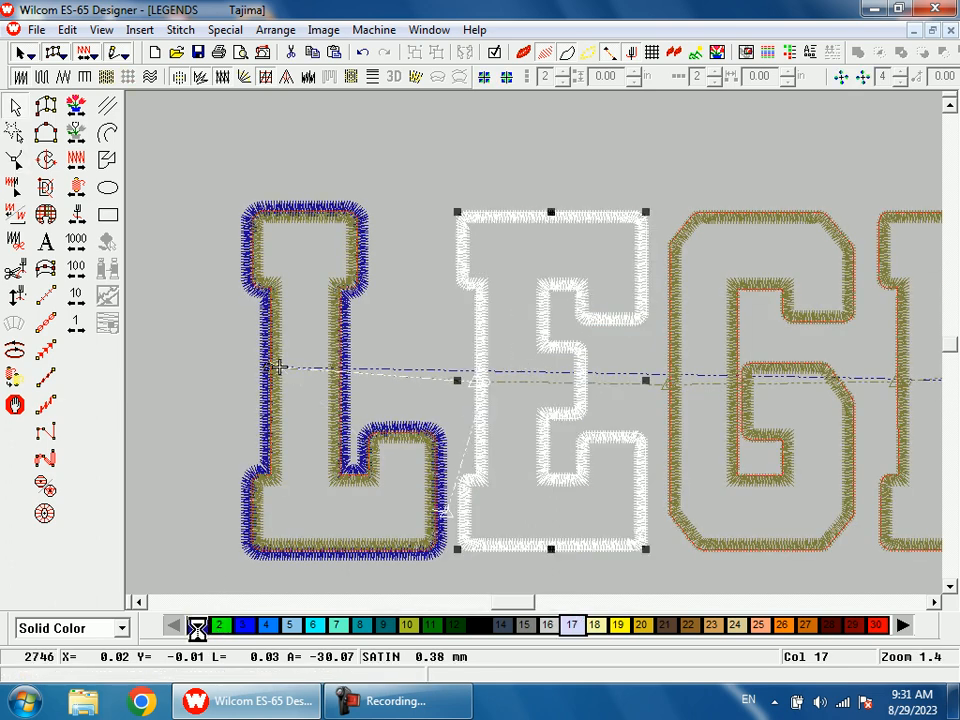
click(197, 625)
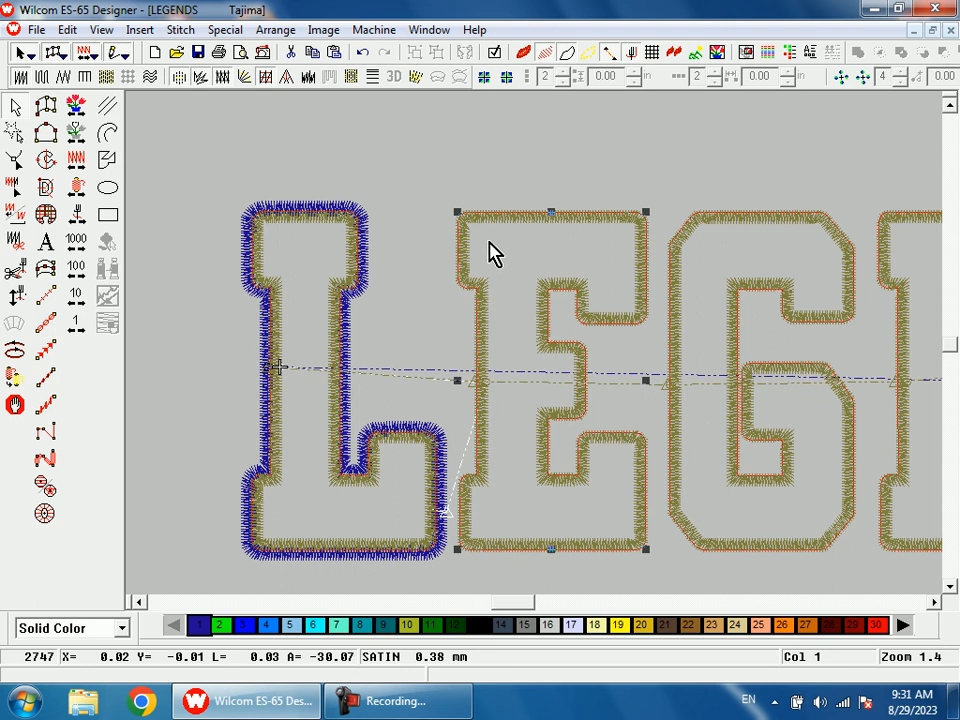
double_click(489, 243)
double_click(340, 335)
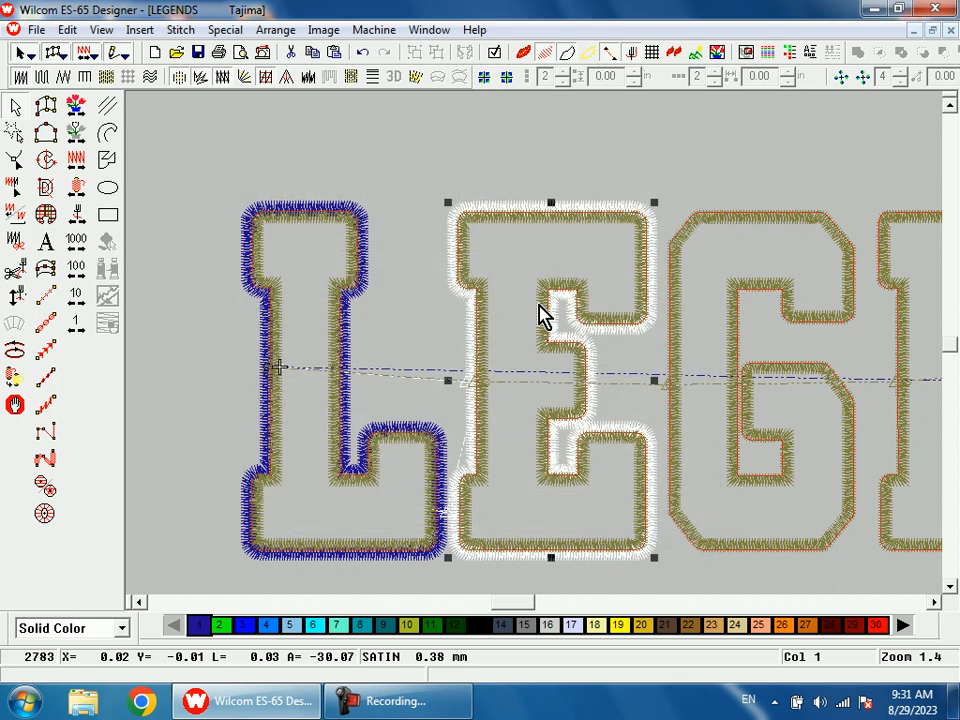
Step: Reshape the first E's outer border, moving its exit point to the edge facing the G and its entry point beside the L
key(shift+z)
key(b)
drag(523, 275, 584, 386)
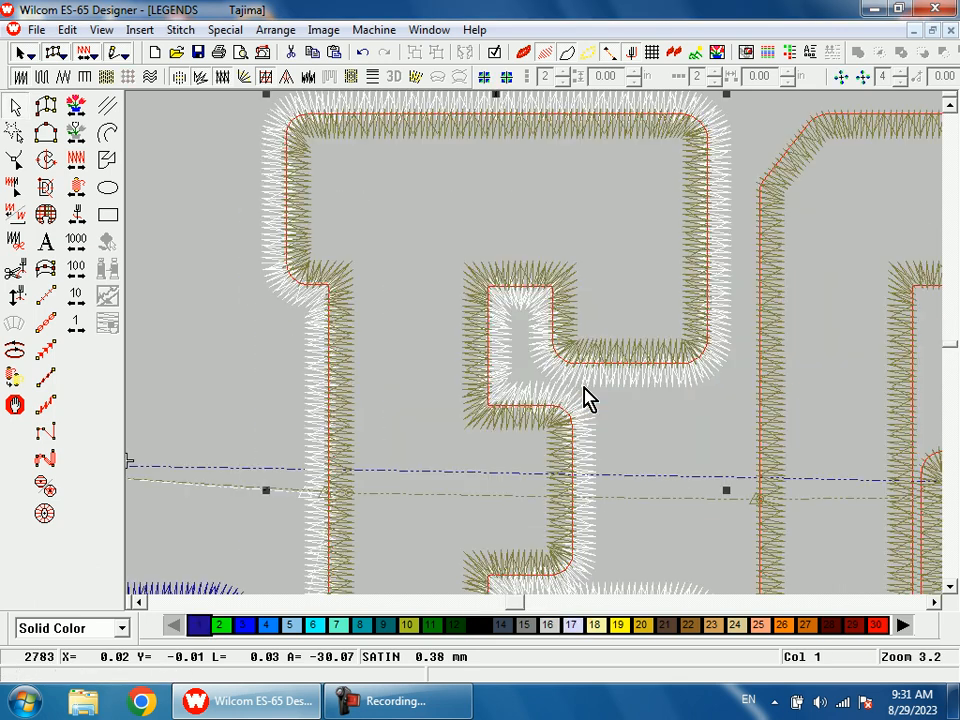
key(h)
key(s)
scroll(480, 424, down, 1)
drag(309, 380, 679, 505)
scroll(600, 486, down, 1)
drag(256, 277, 364, 450)
key(s)
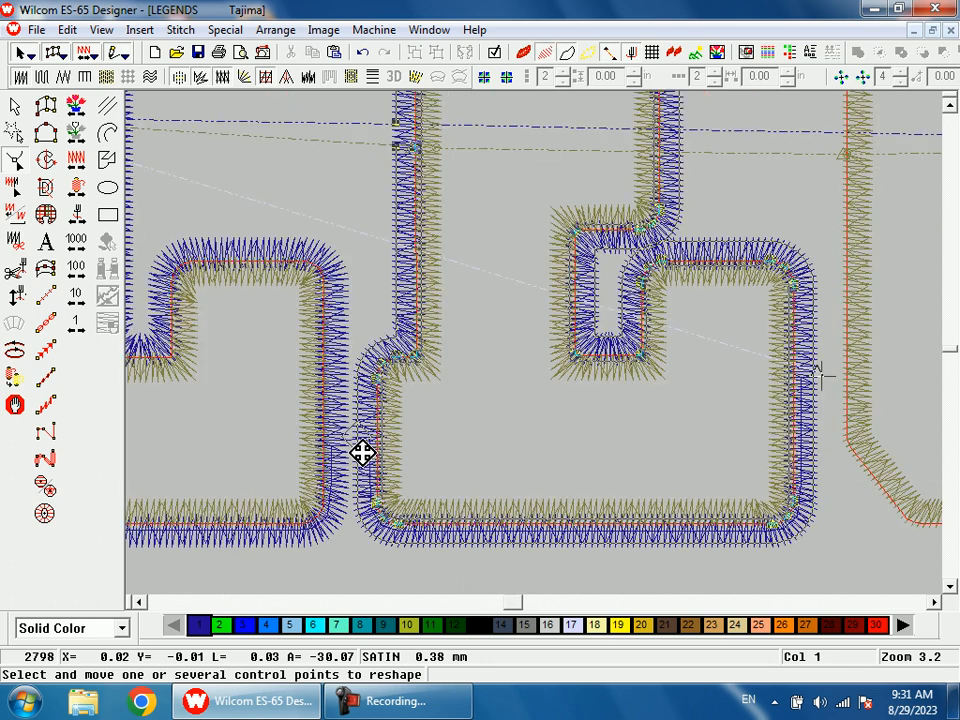
Step: Move the exit point of the first E's outer border up to its upper arm, facing the G
key(shift+z)
key(shift+z)
key(b)
drag(554, 282, 660, 387)
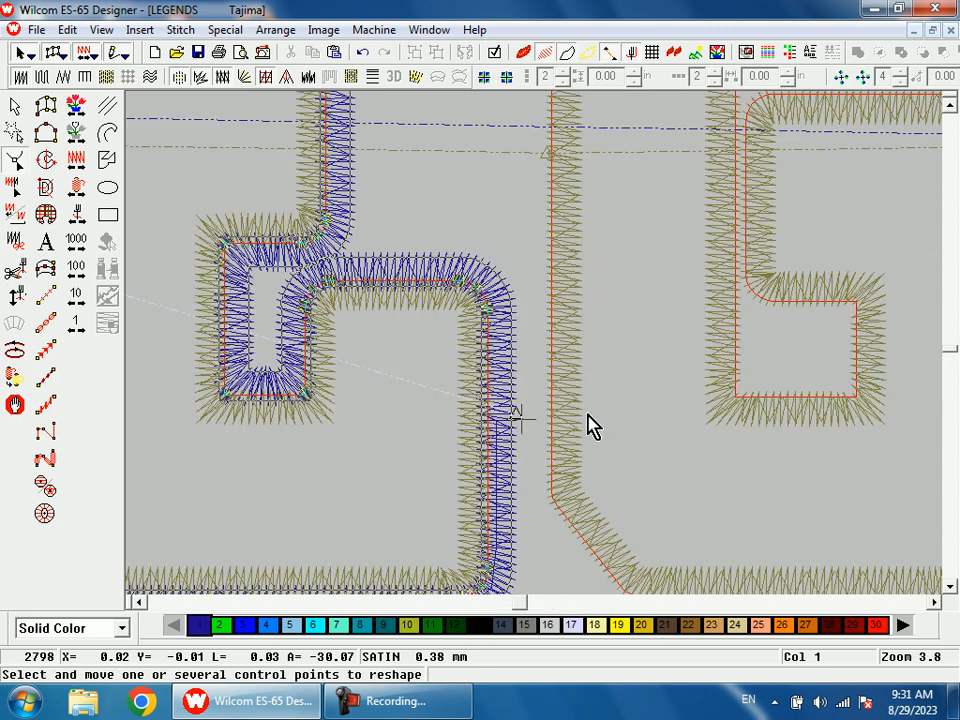
drag(537, 428, 524, 128)
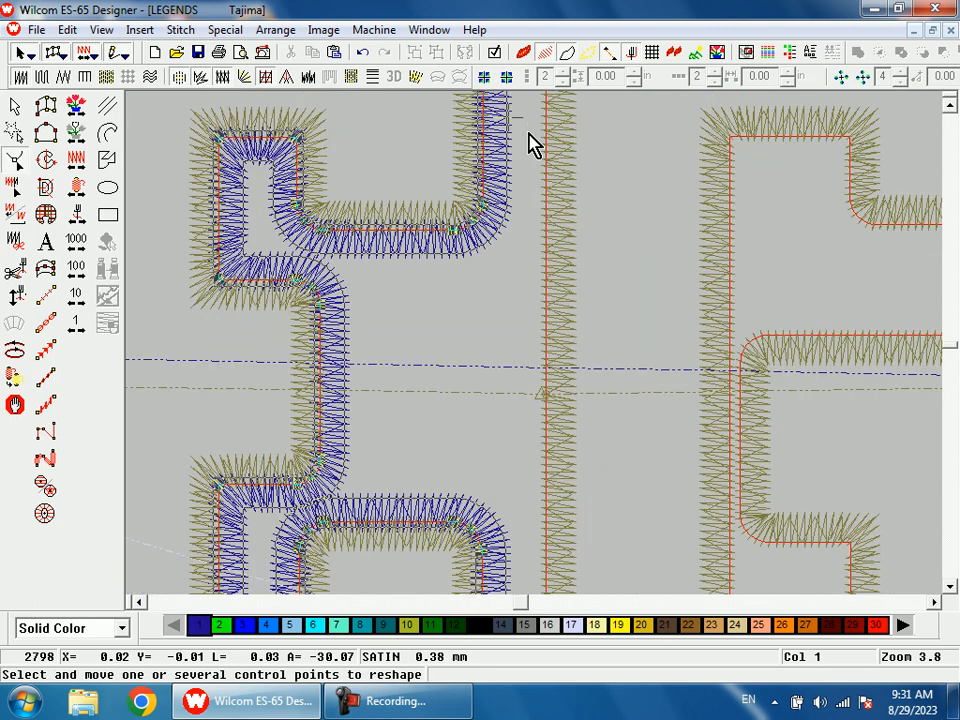
Step: Duplicate the G's satin border in color 1 and offset the copy's column to the outside of the letter
key(shift+z)
click(551, 249)
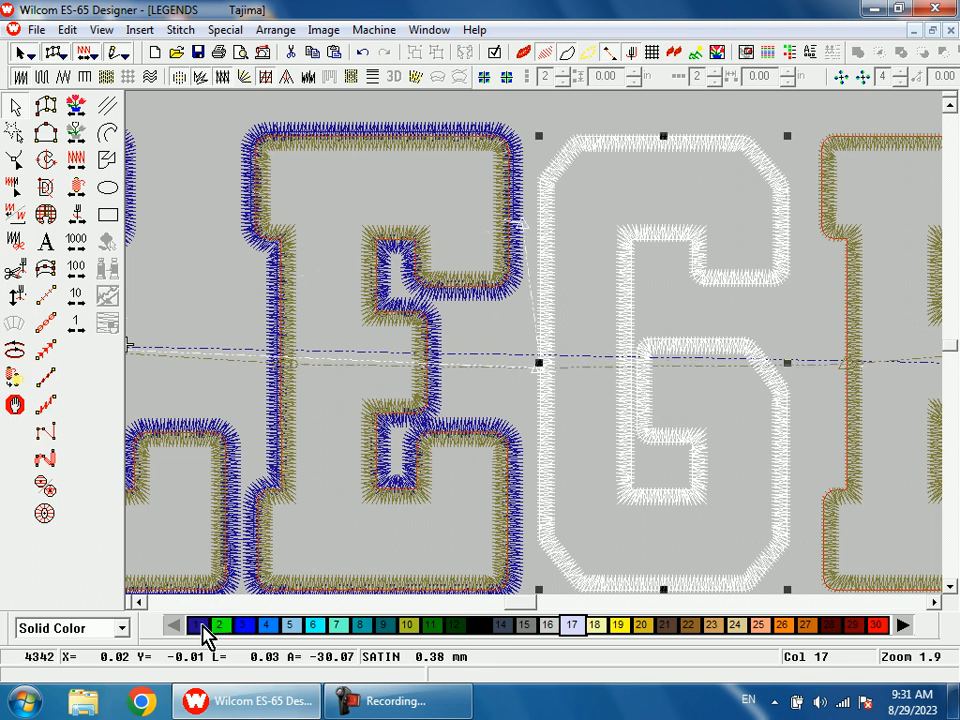
click(198, 625)
right_click(514, 296)
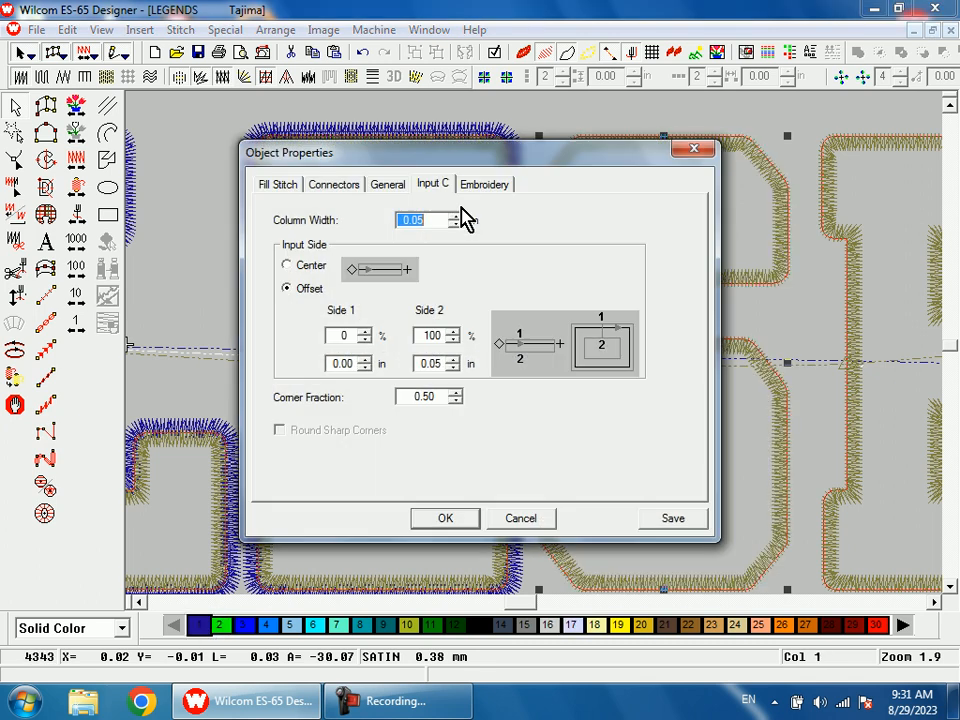
drag(343, 335, 306, 336)
text(8)
key(Return)
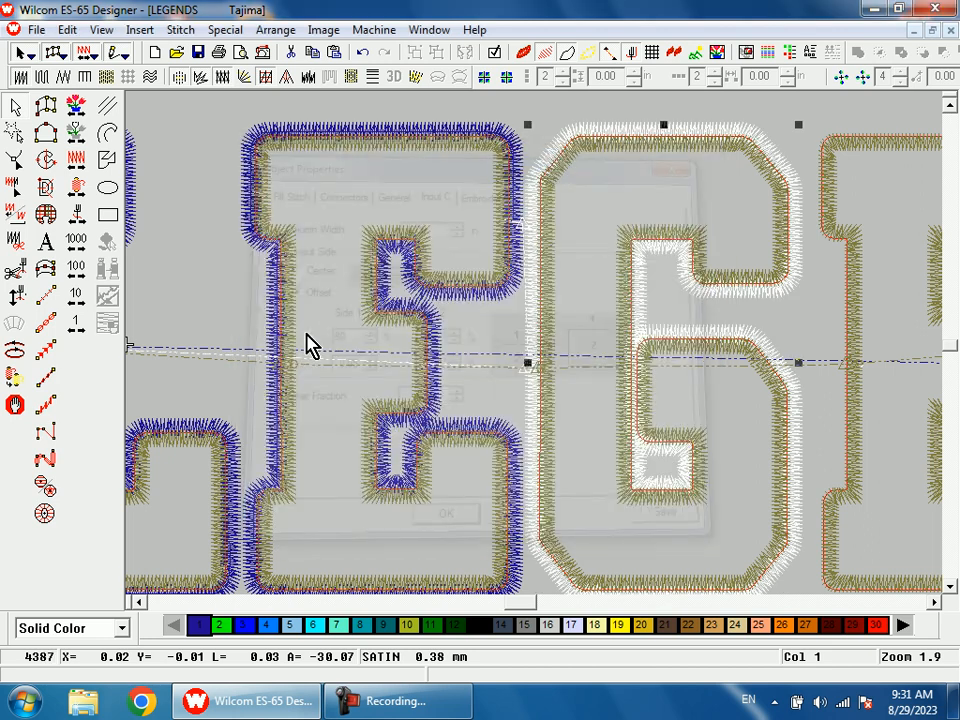
Step: Reshape the G's outer border, moving its entry point beside the first E's upper arm and its exit point to the upper edge facing the second E
key(h)
key(s)
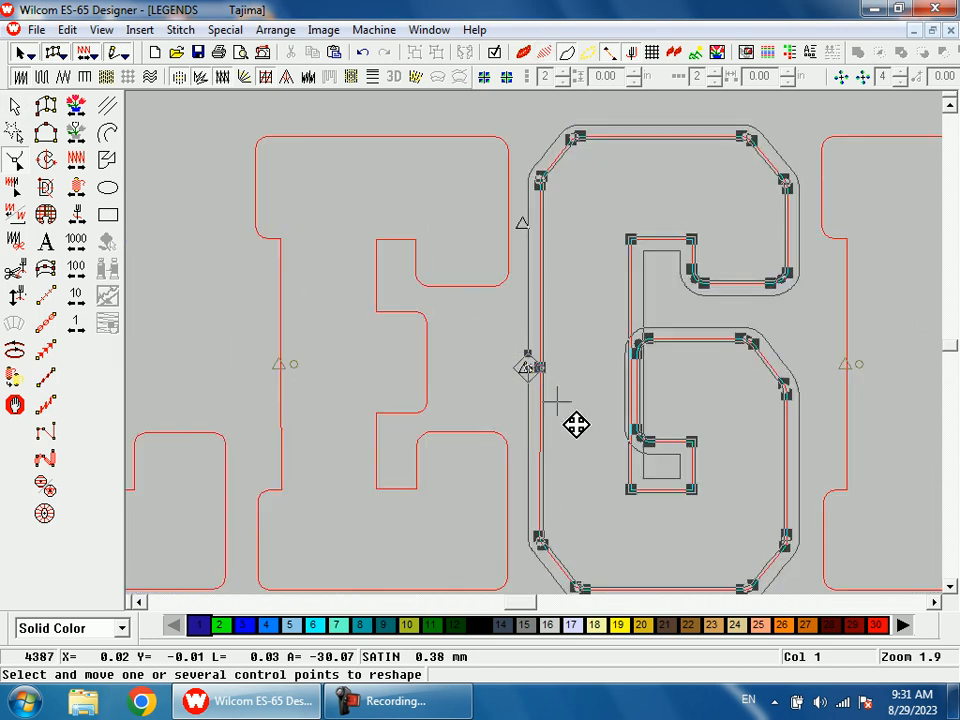
drag(532, 378, 528, 235)
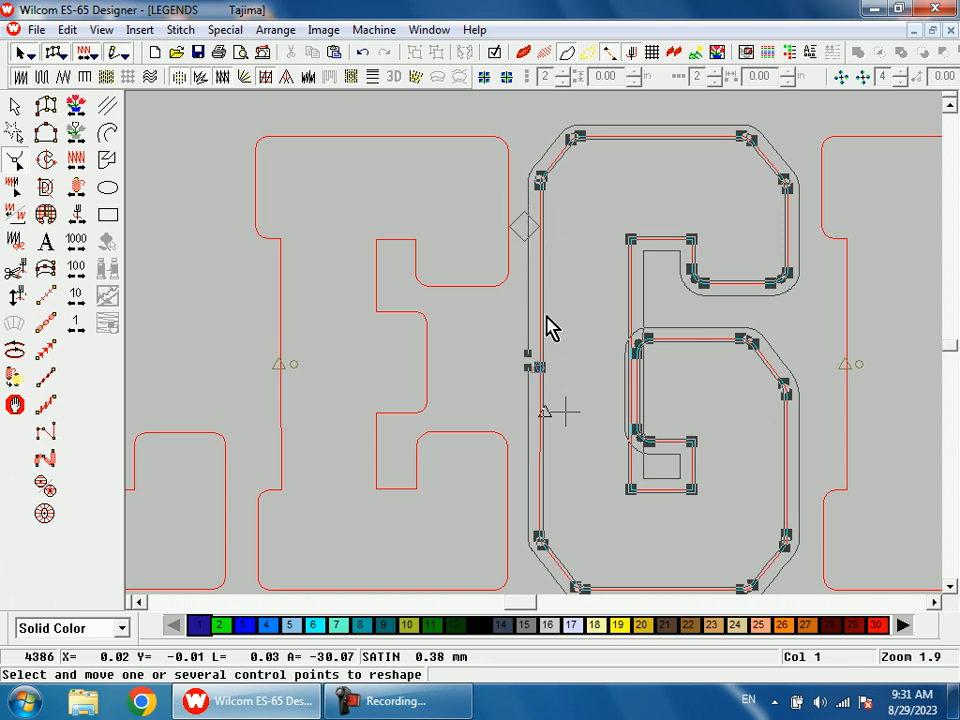
key(s)
key(Return)
Step: Duplicate the second E's satin border in color 1 and offset the copy outward with Side 1 at 80%
key(0)
key(b)
drag(585, 267, 671, 390)
click(587, 197)
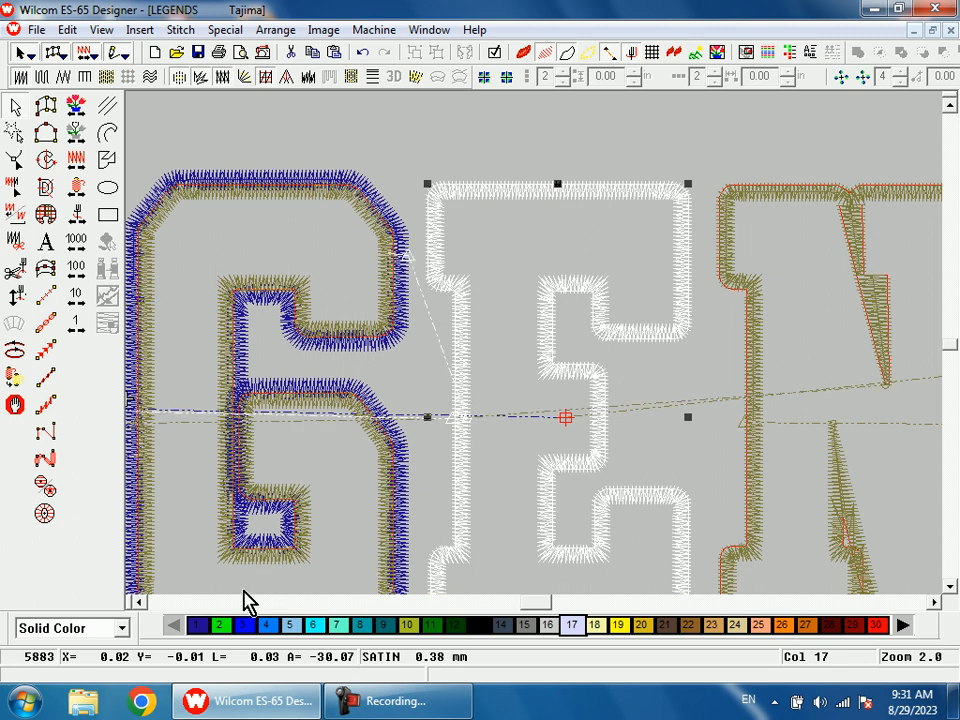
click(200, 625)
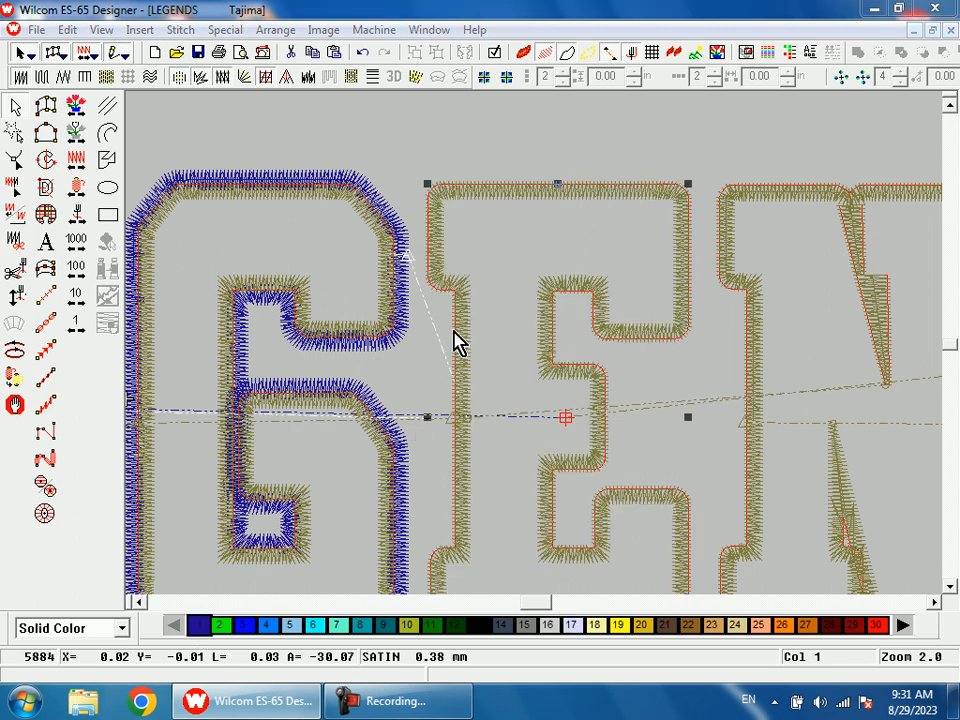
right_click(456, 343)
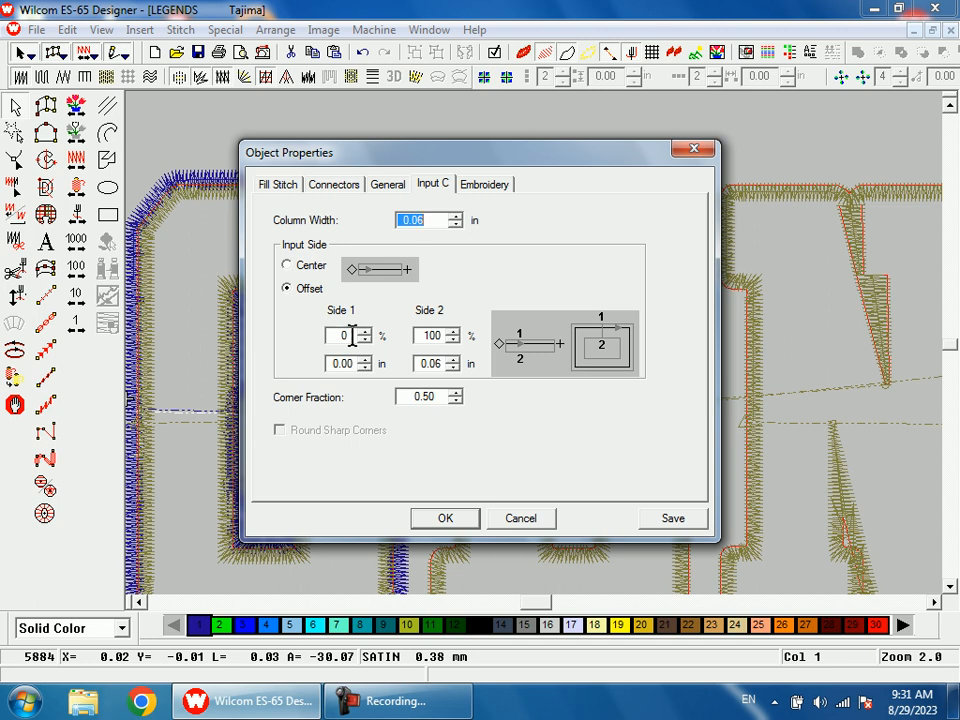
drag(352, 337, 322, 346)
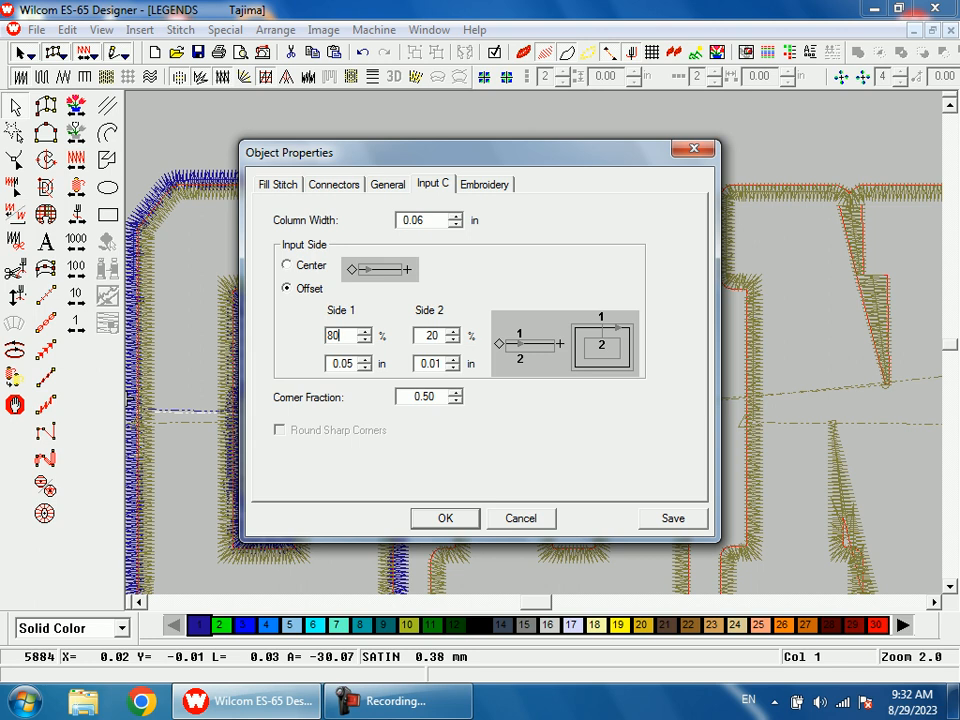
key(Return)
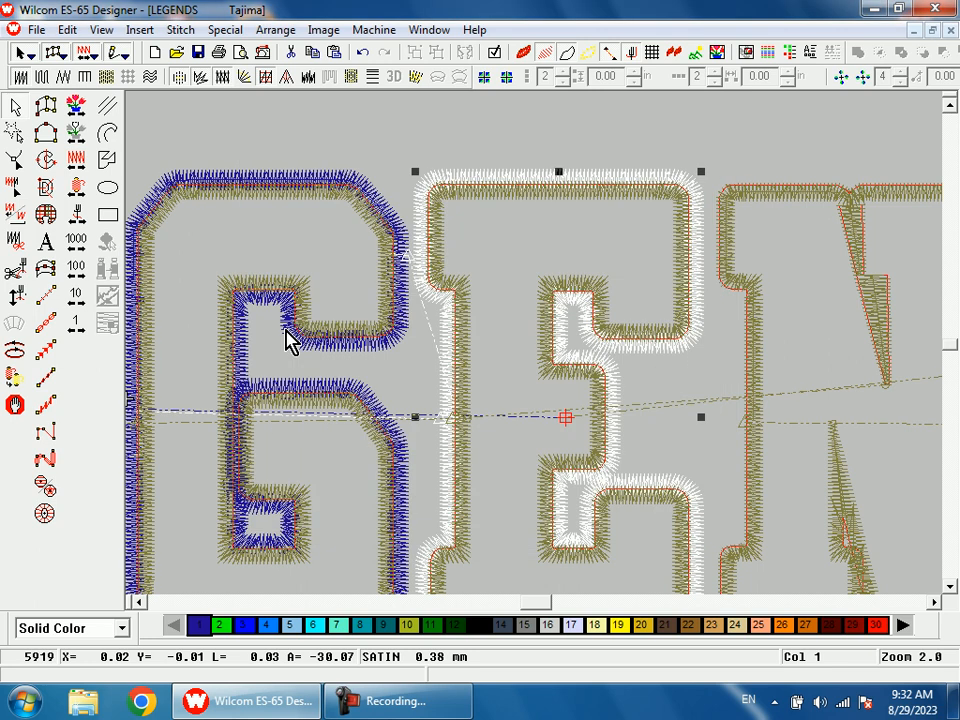
Step: Compare the second E's outer border with the navy outline of the background artwork along its top edge
key(b)
drag(462, 175, 501, 259)
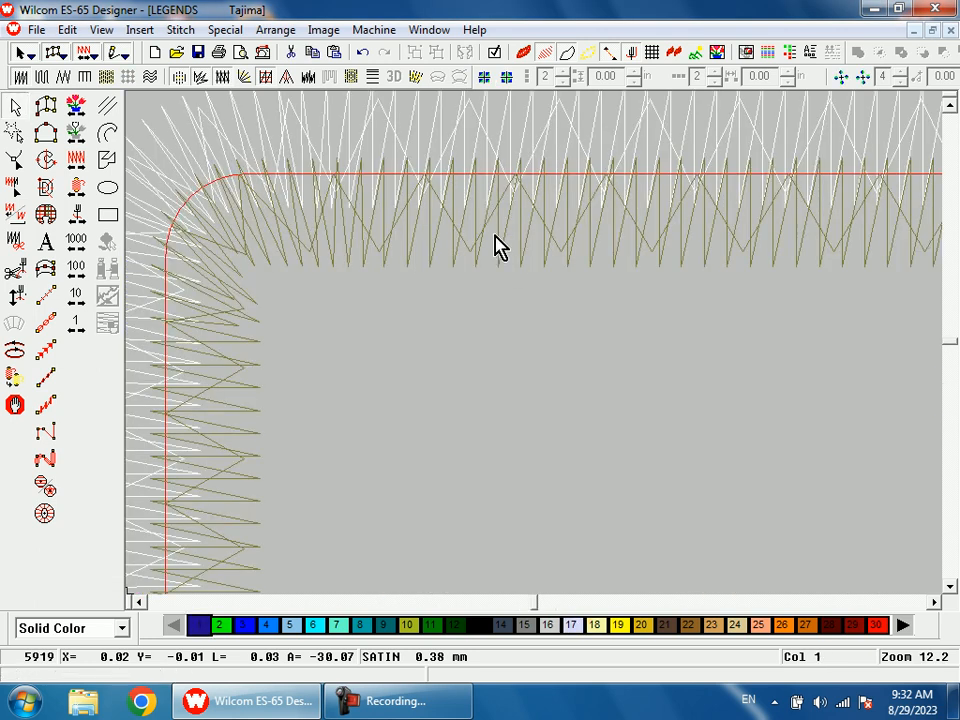
key(s)
key(s)
scroll(510, 284, up, 1)
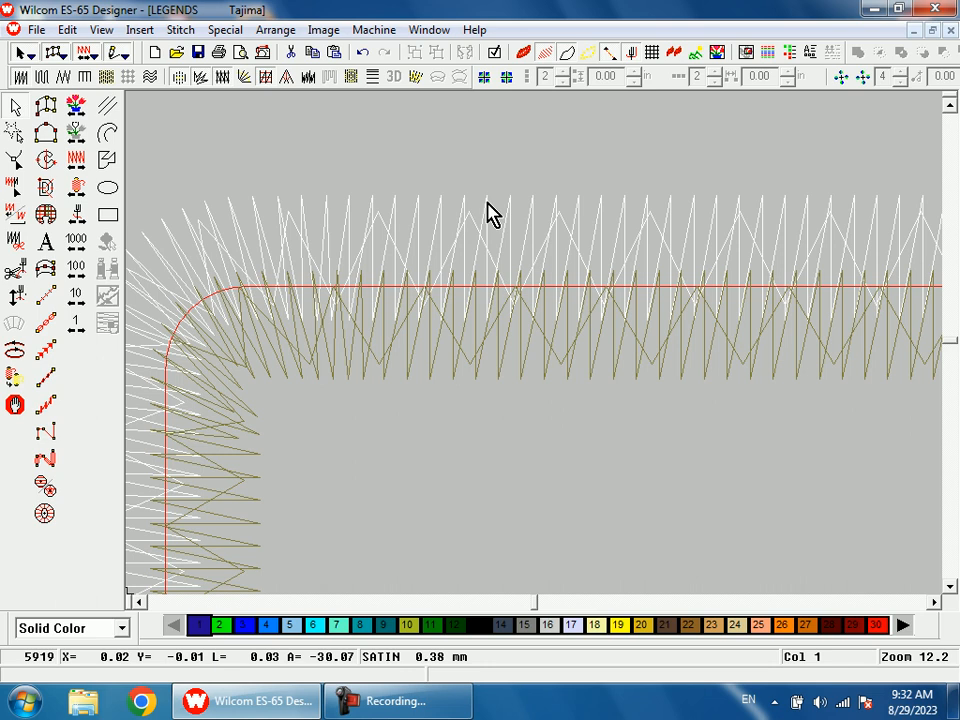
key(shift+t)
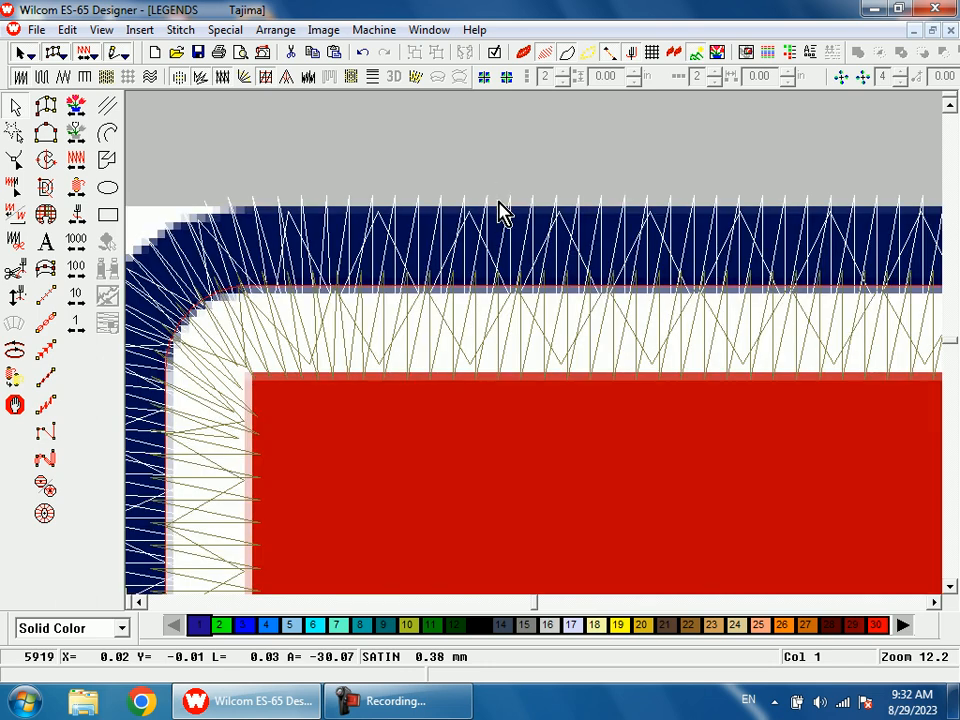
scroll(504, 225, down, 1)
key(shift+z)
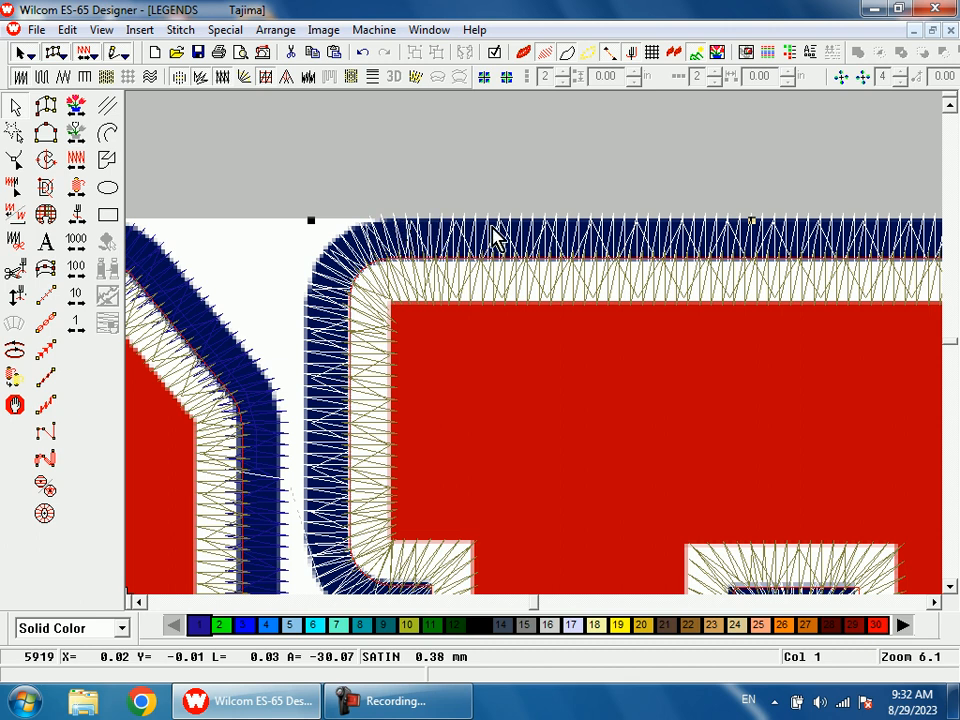
key(shift+z)
key(shift+z)
key(shift+z)
key(z)
drag(556, 321, 604, 422)
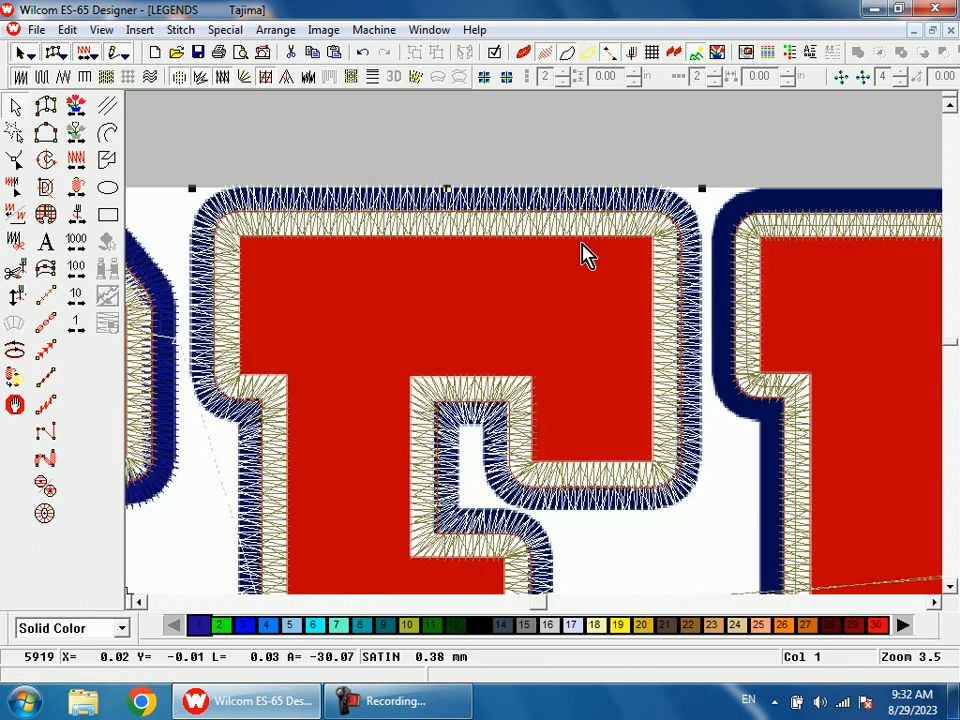
key(z)
drag(392, 182, 449, 290)
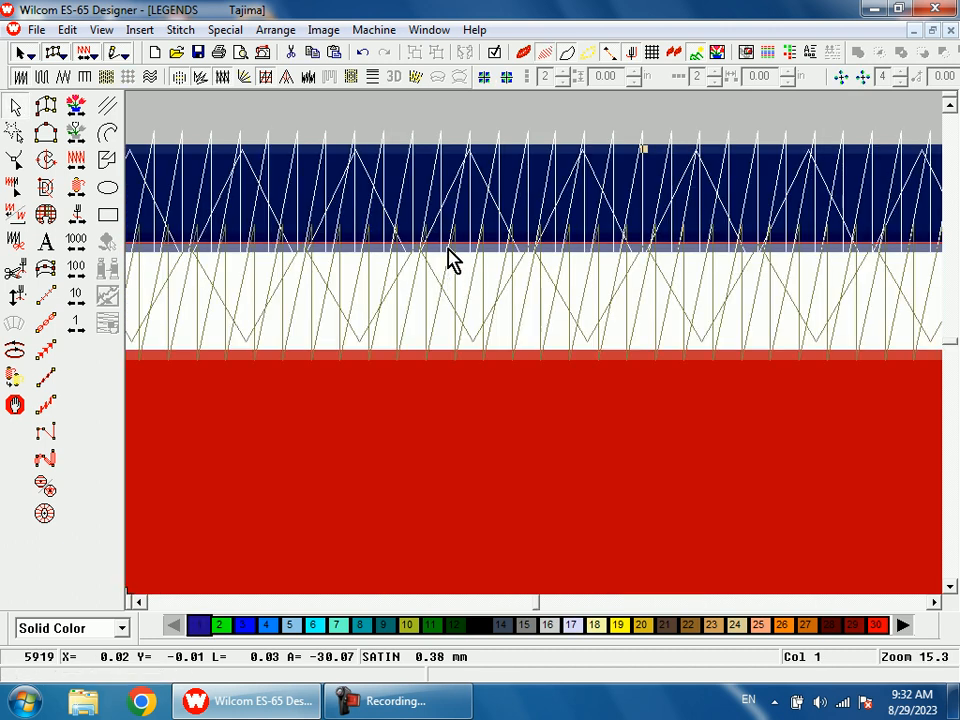
key(d)
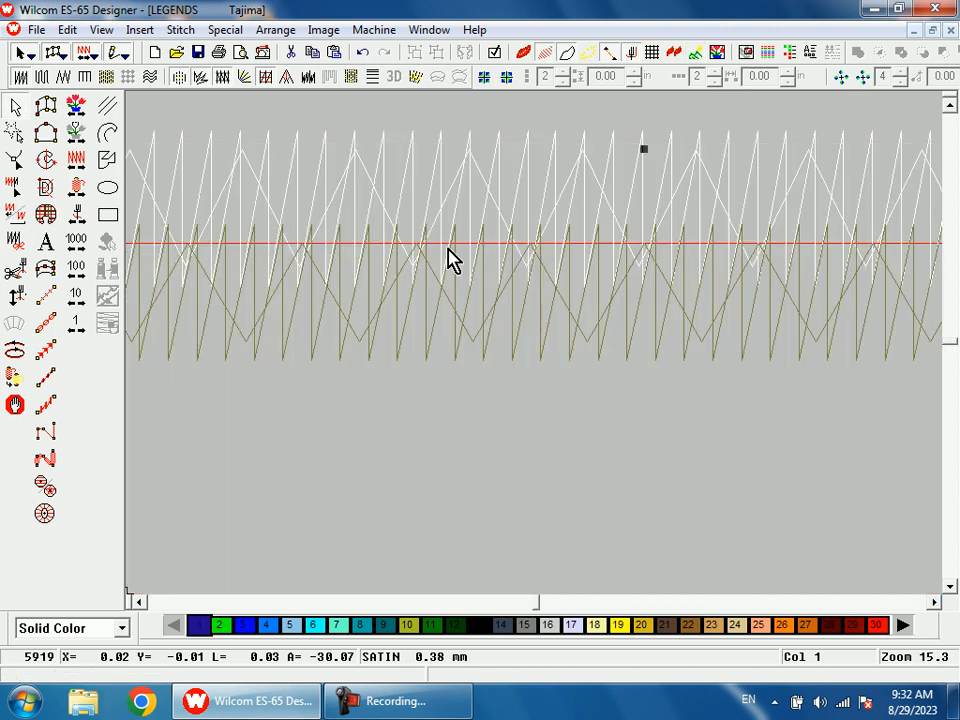
Step: Examine how the second E's outer satin stitches overlap the inner border along the top edge
key(shift+z)
key(shift+z)
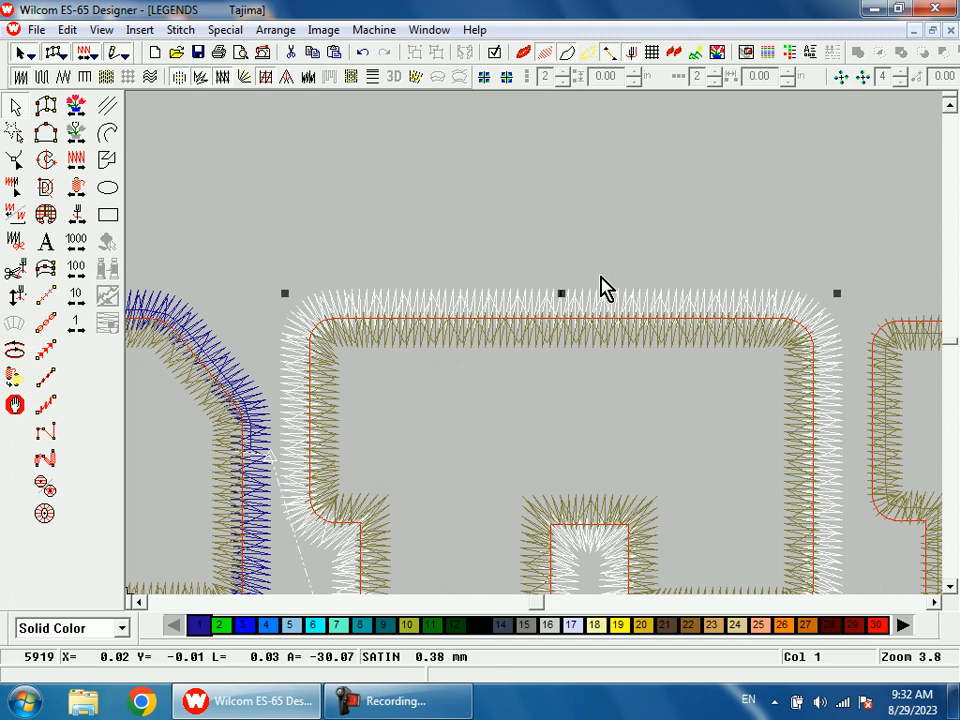
key(z)
drag(453, 263, 535, 397)
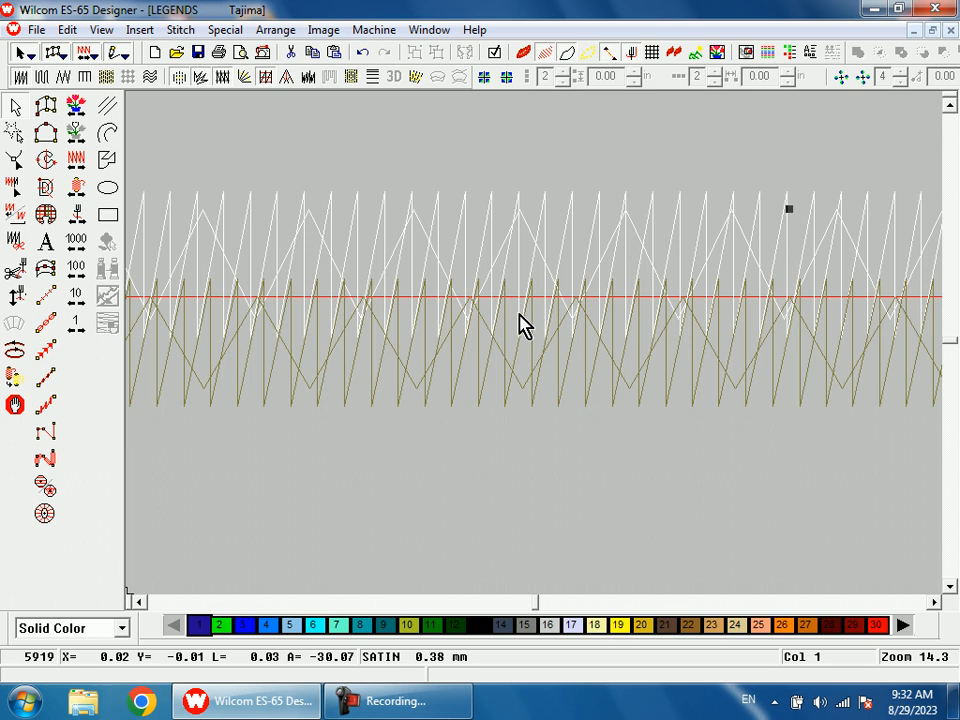
key(shift+z)
key(shift+z)
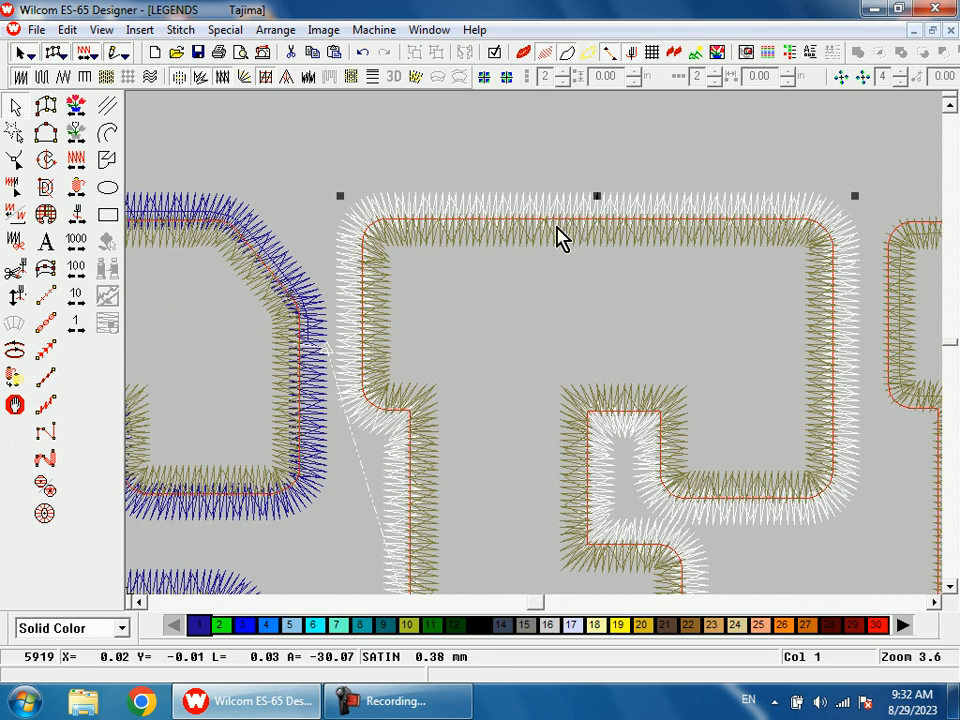
scroll(596, 255, down, 3)
key(shift+z)
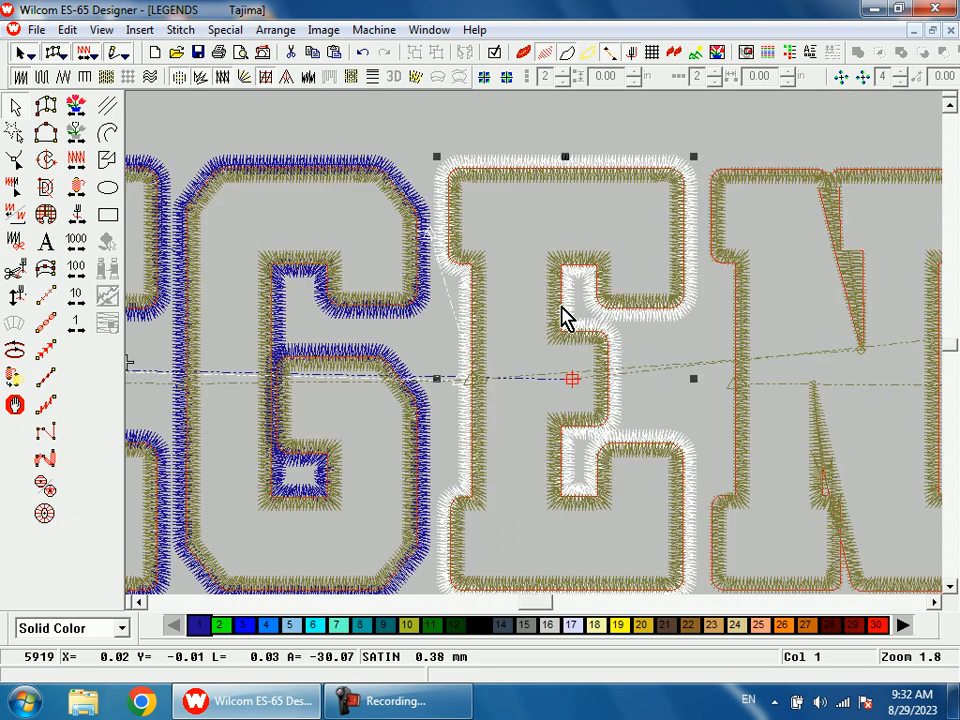
Step: Reshape the second E's outer border, moving its entry point beside the G and its exit point to the upper arm facing the N
key(h)
key(s)
drag(549, 388, 707, 229)
key(Delete)
mouse_move(457, 379)
mouse_down()
mouse_move(518, 411)
mouse_move(660, 242)
mouse_move(703, 225)
mouse_up()
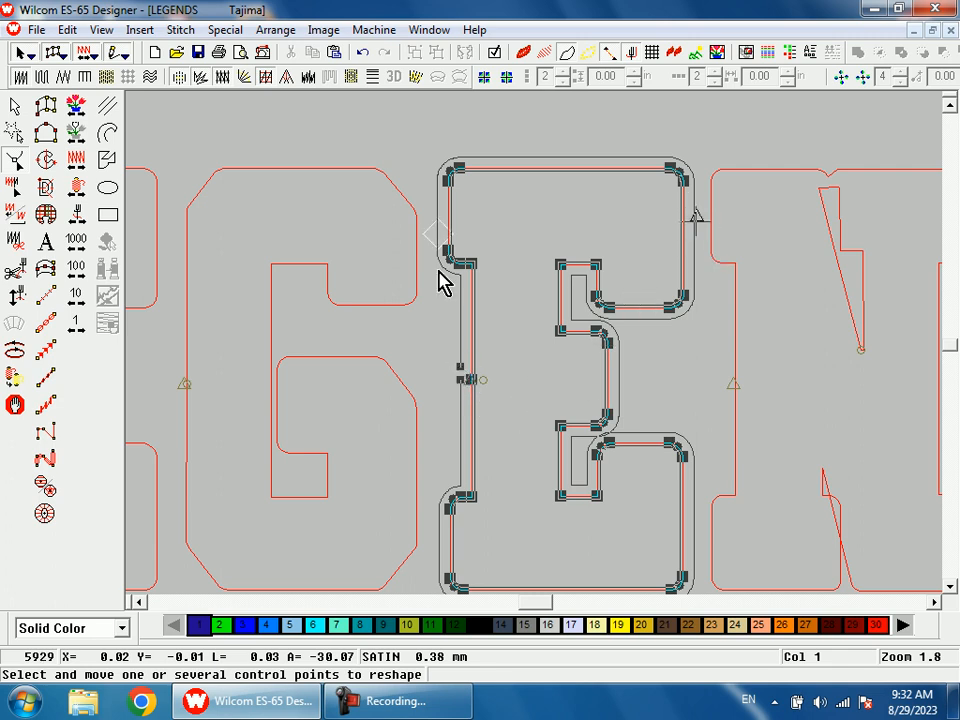
key(s)
key(shift+z)
key(shift+z)
key(shift+z)
key(b)
drag(563, 301, 605, 379)
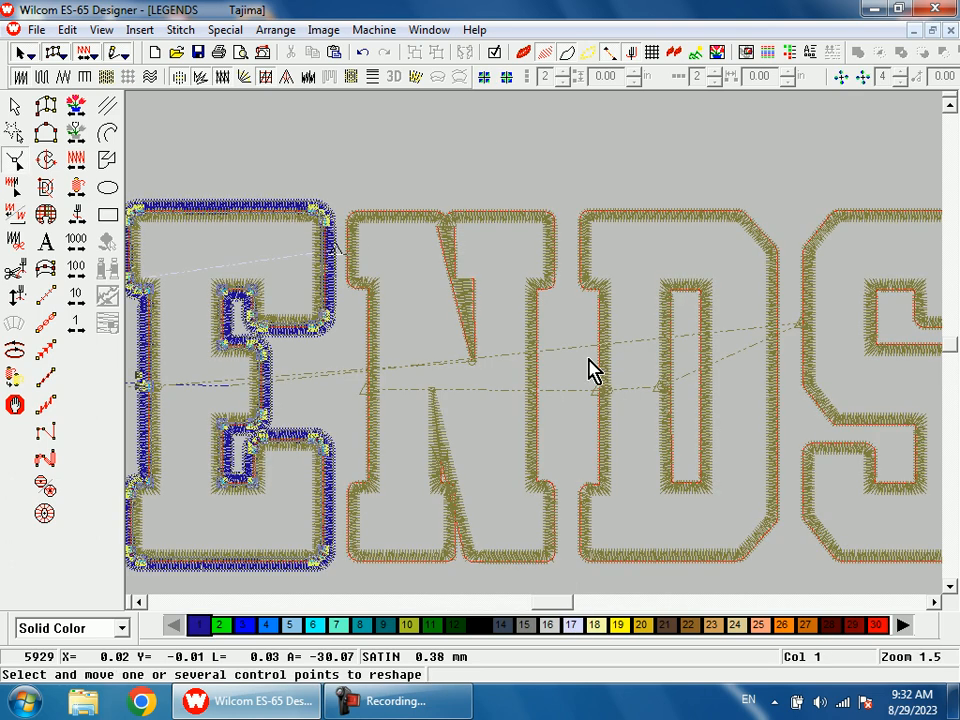
key(Escape)
Step: Select the N's satin border and compare it with the background artwork, dismissing the Windows color scheme message
click(428, 224)
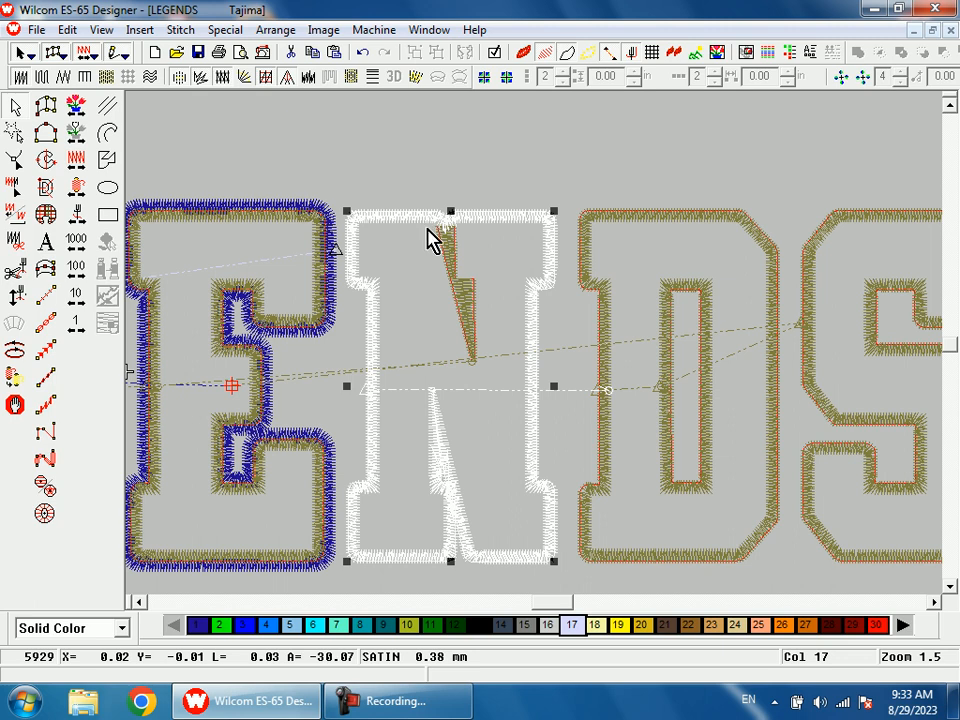
key(shift+z)
key(b)
drag(446, 276, 479, 347)
key(d)
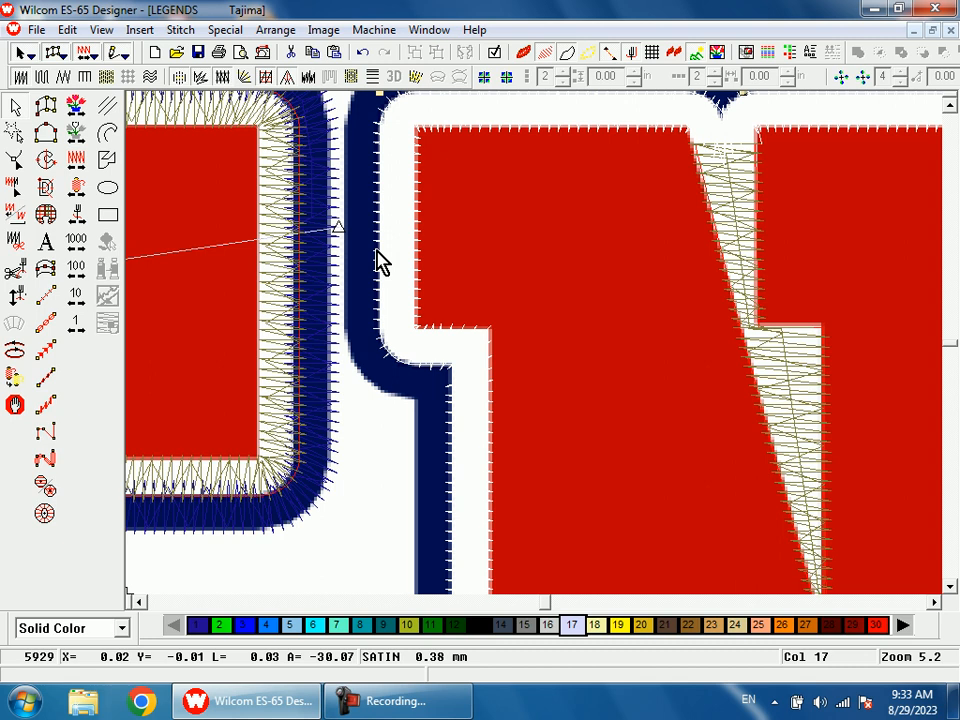
key(d)
key(shift+z)
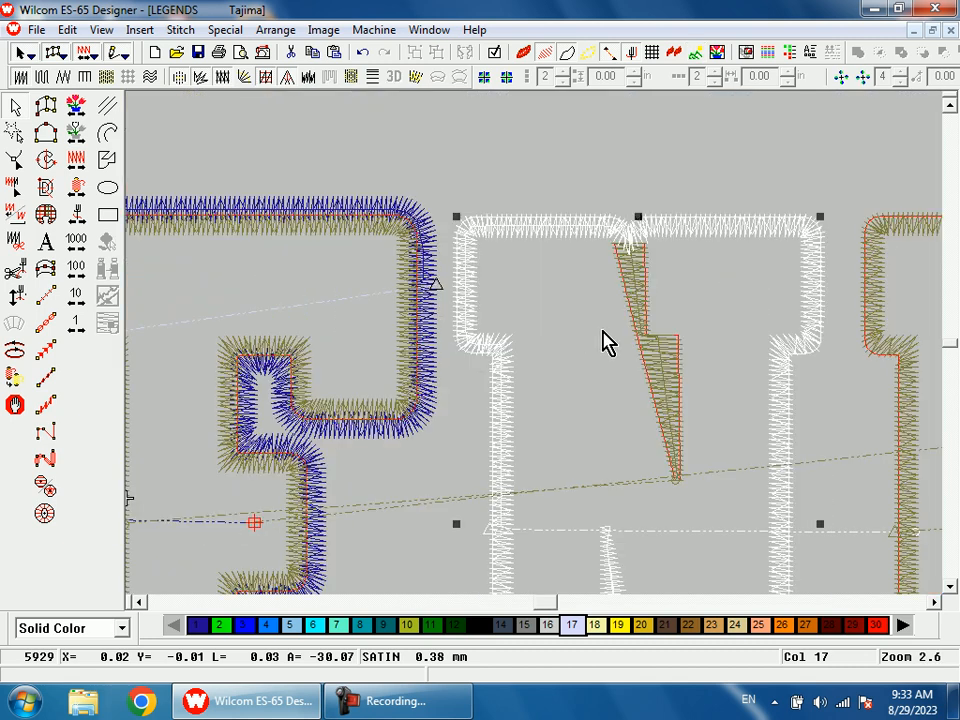
key(shift+z)
key(shift+z)
key(b)
drag(521, 309, 605, 452)
key(d)
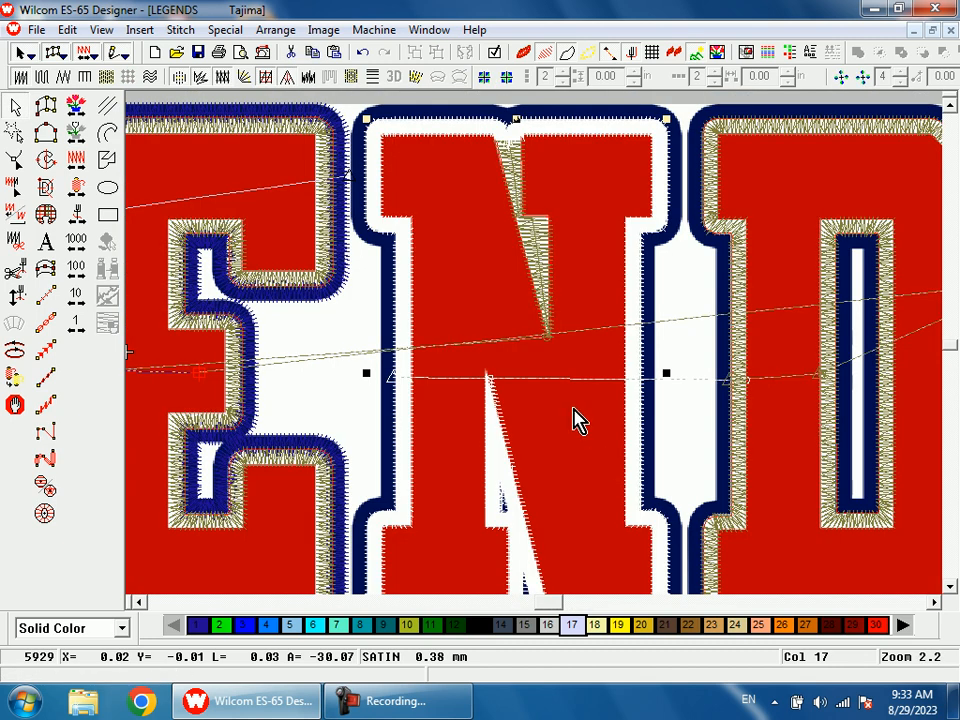
click(710, 160)
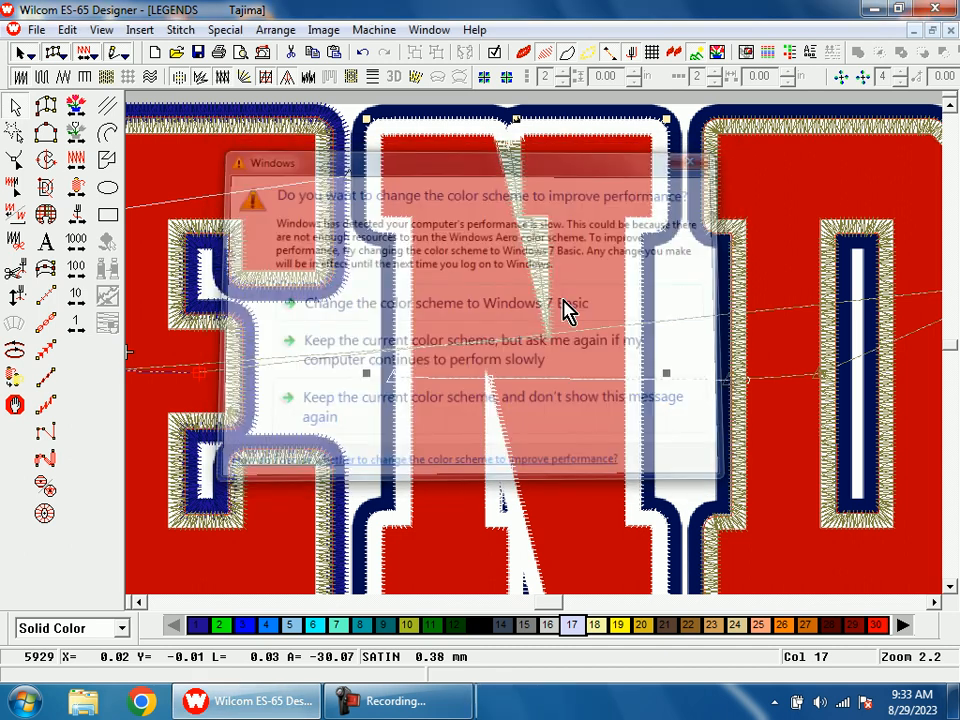
Step: Duplicate the N's satin border in color 1 with the background artwork hidden
key(shift+z)
key(d)
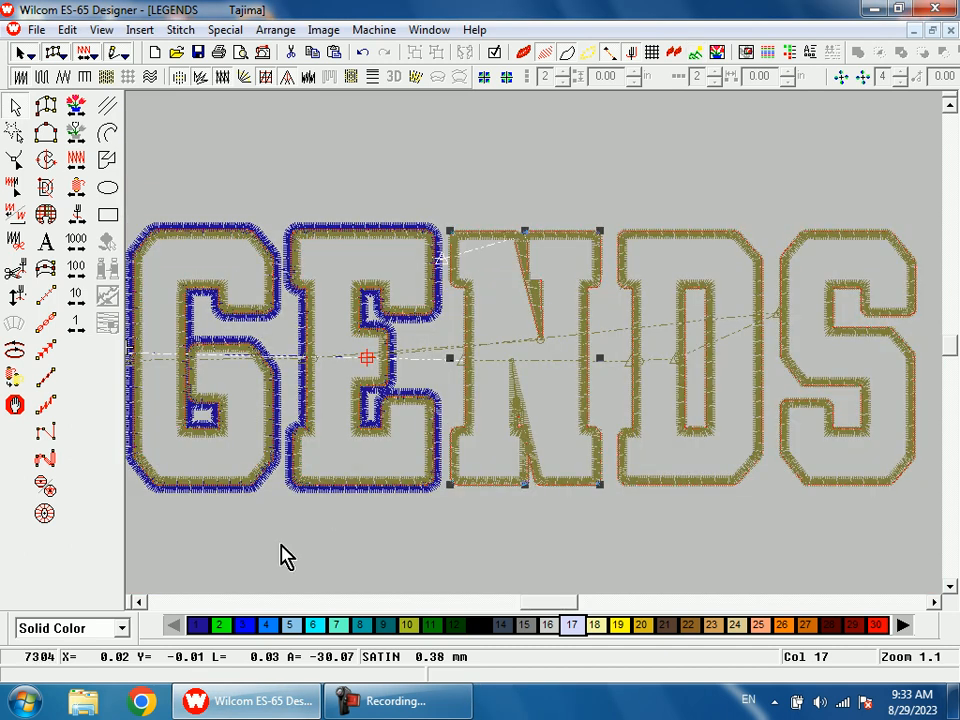
click(207, 627)
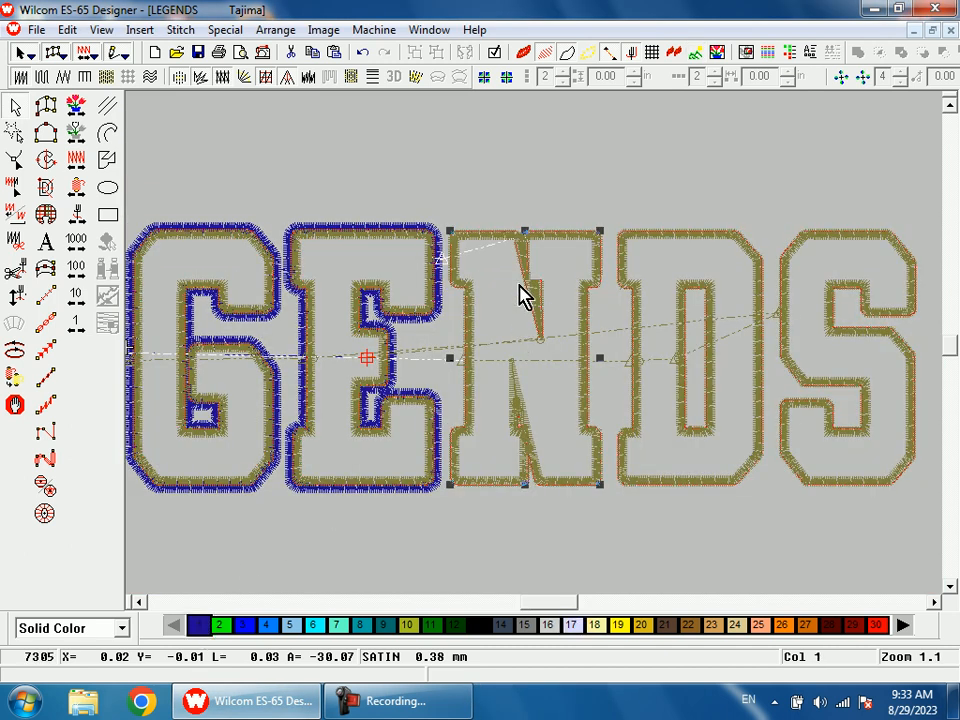
Step: Try to offset the N's duplicated border column to the outside by raising its Side 1 percentage, and undo the change
double_click(516, 272)
click(462, 224)
drag(343, 336, 315, 339)
text(8)
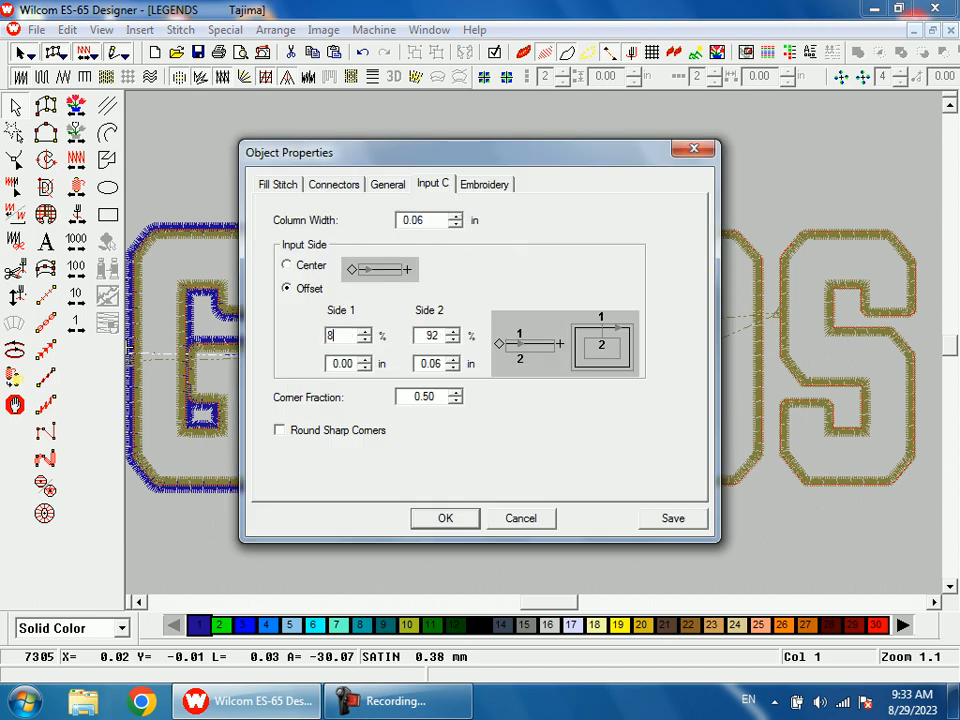
key(Return)
key(b)
drag(480, 214, 530, 312)
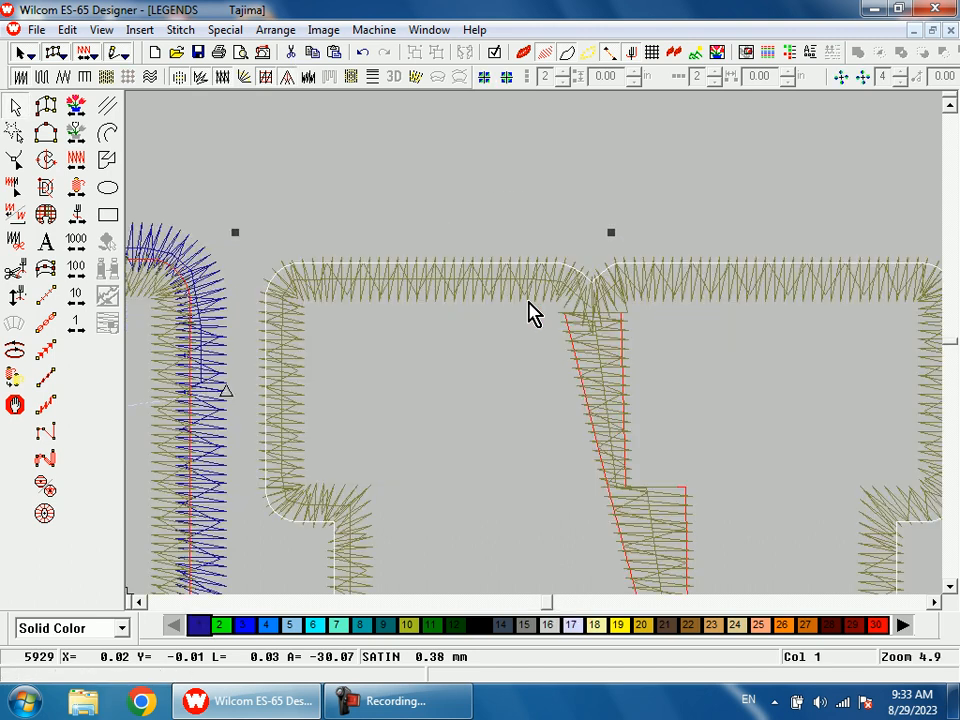
key(ctrl+z)
key(shift+z)
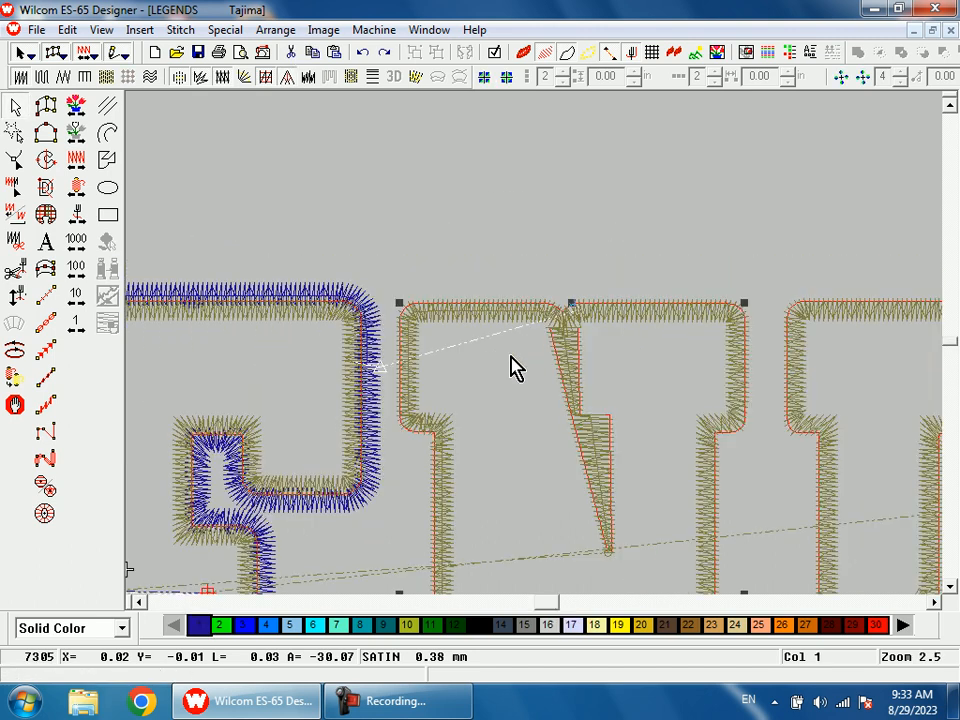
Step: Select the N's satin border and compare its lower diagonal notch with the background artwork
click(508, 306)
scroll(507, 350, down, 1)
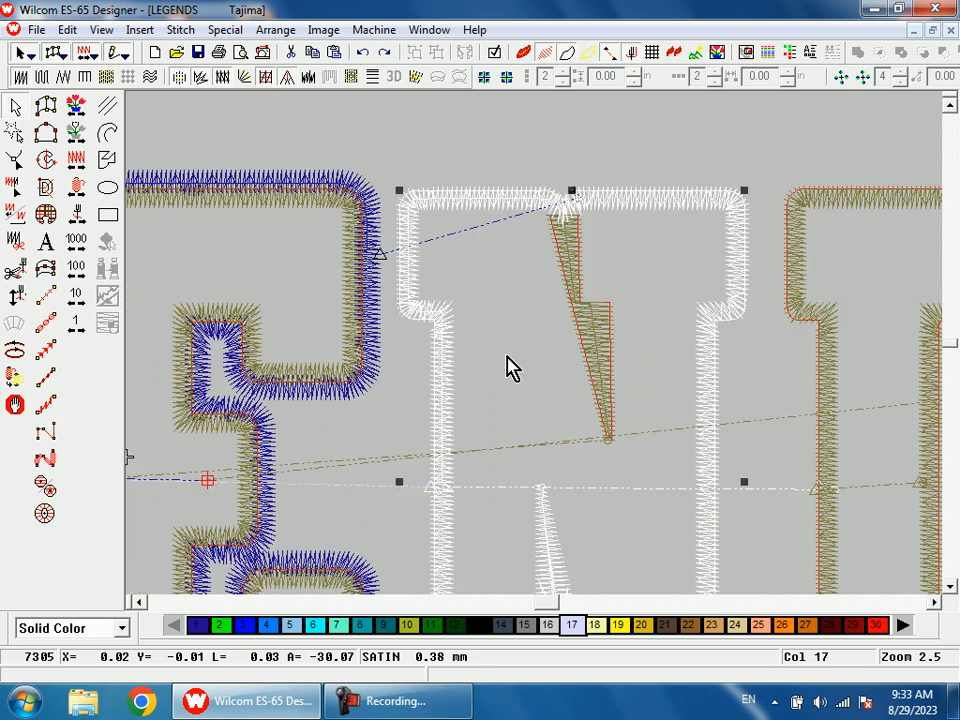
scroll(510, 368, down, 2)
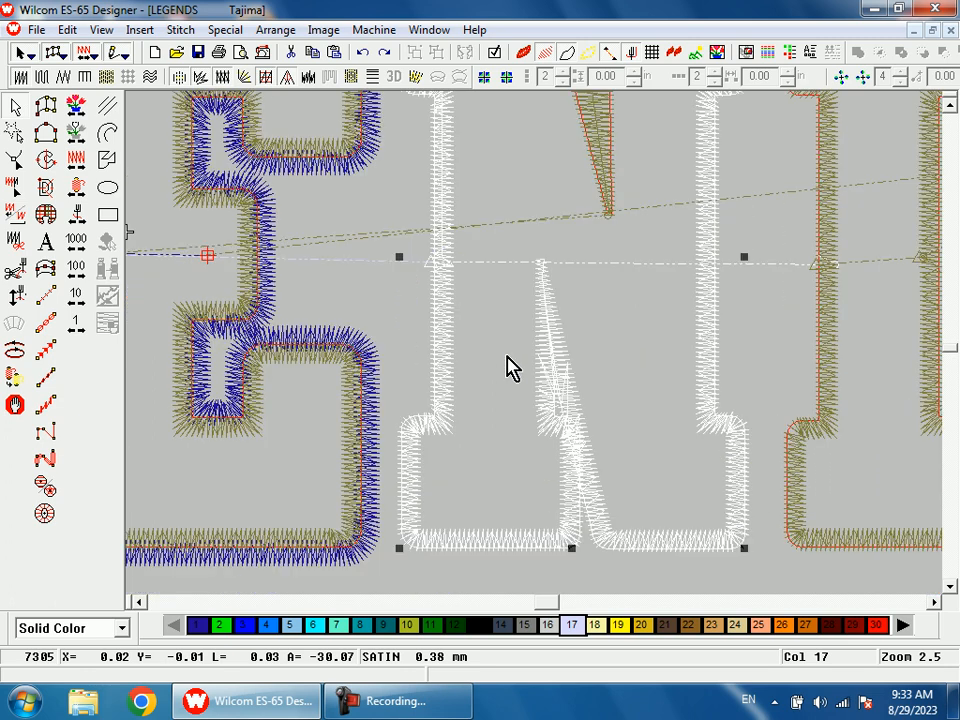
scroll(509, 368, up, 1)
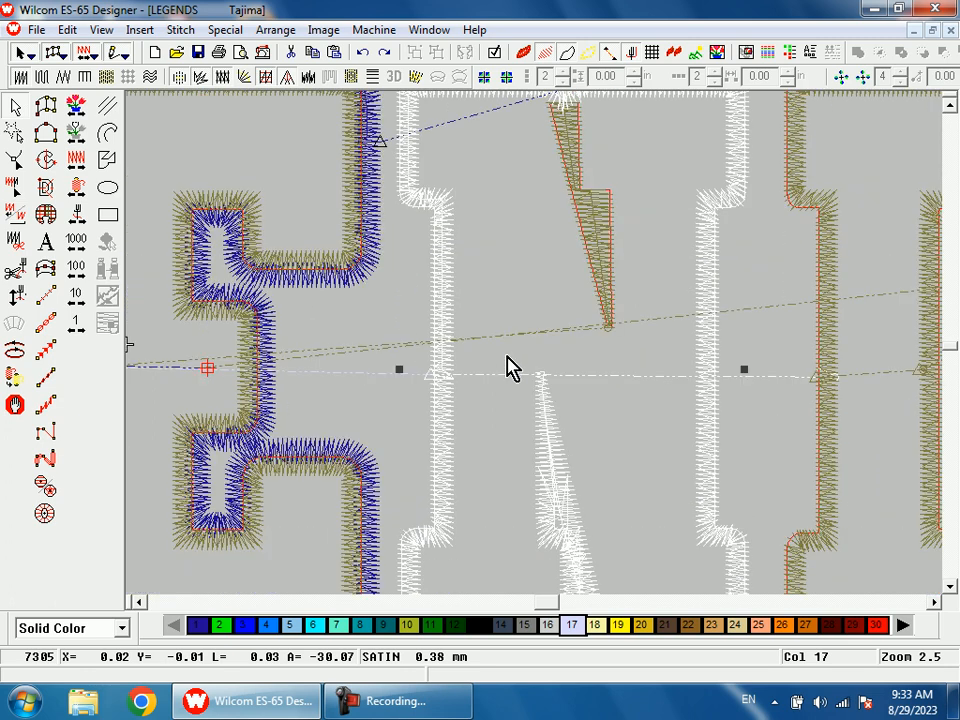
scroll(564, 440, down, 1)
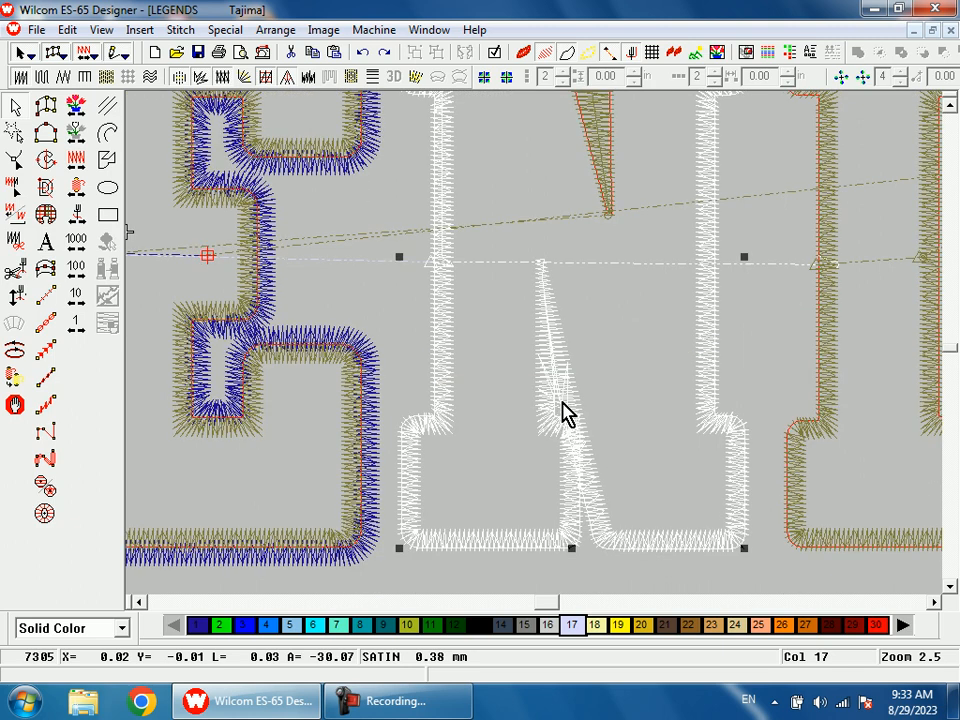
key(shift+z)
key(b)
drag(610, 422, 523, 365)
key(shift+z)
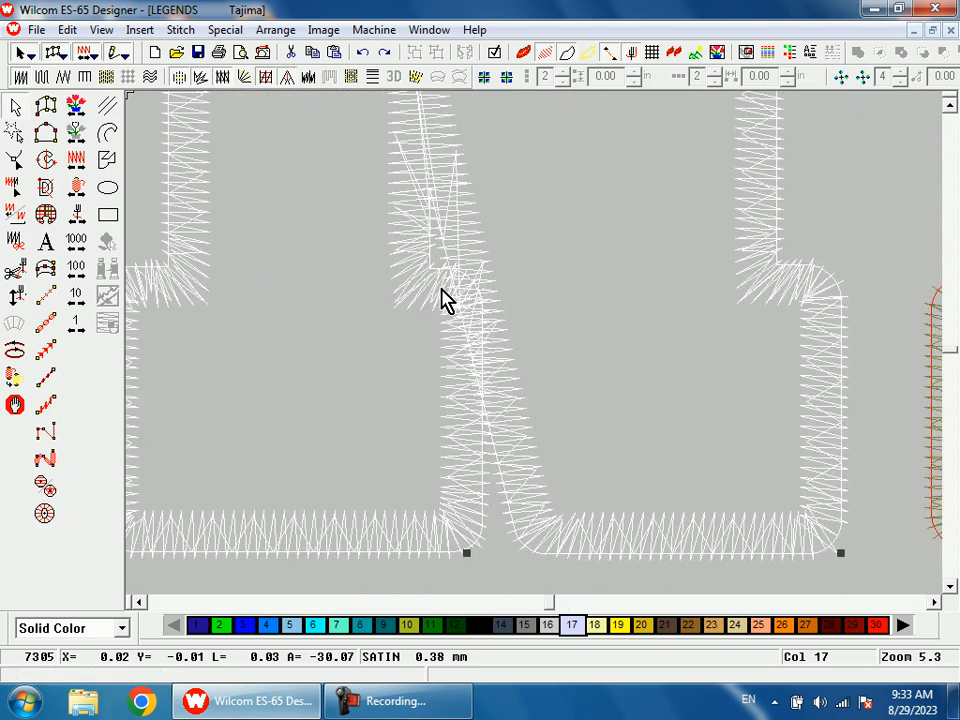
key(t)
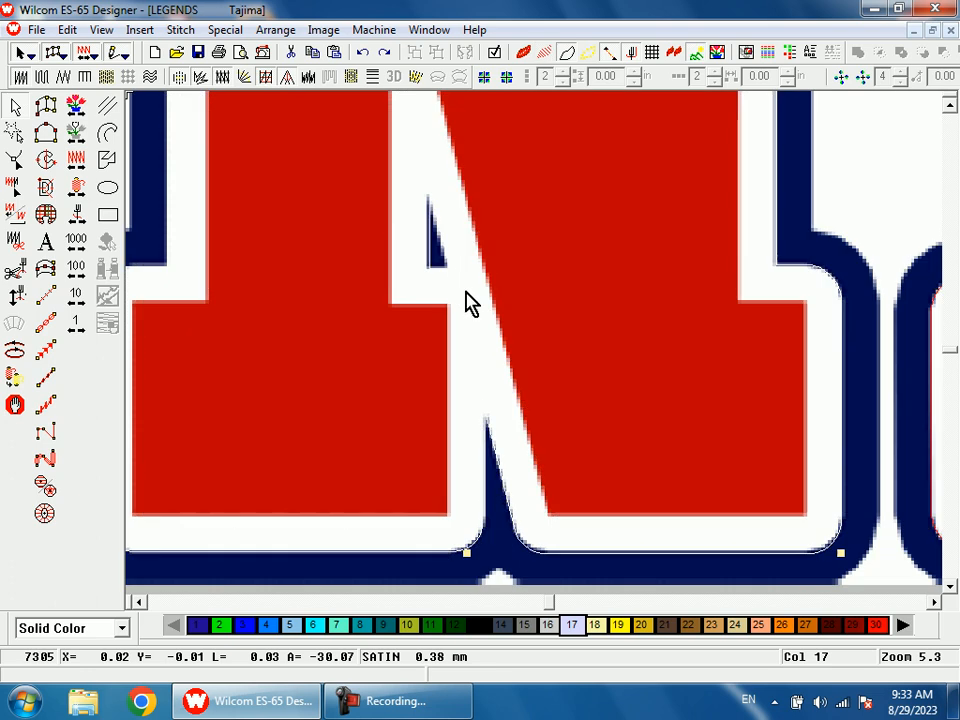
scroll(489, 435, down, 1)
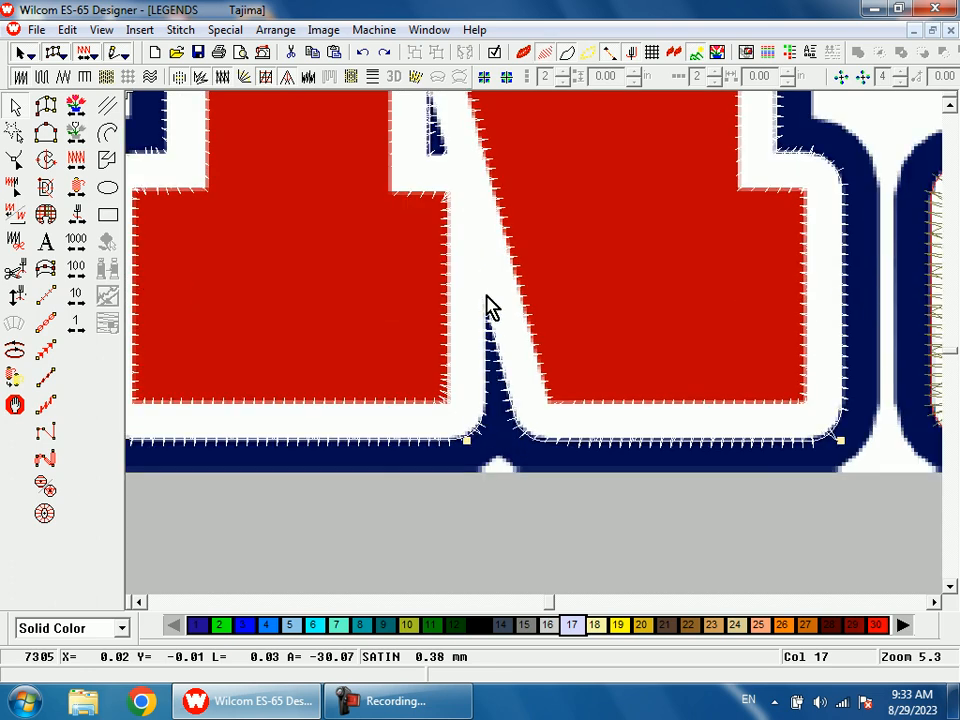
key(shift+z)
scroll(543, 398, up, 1)
scroll(540, 370, up, 1)
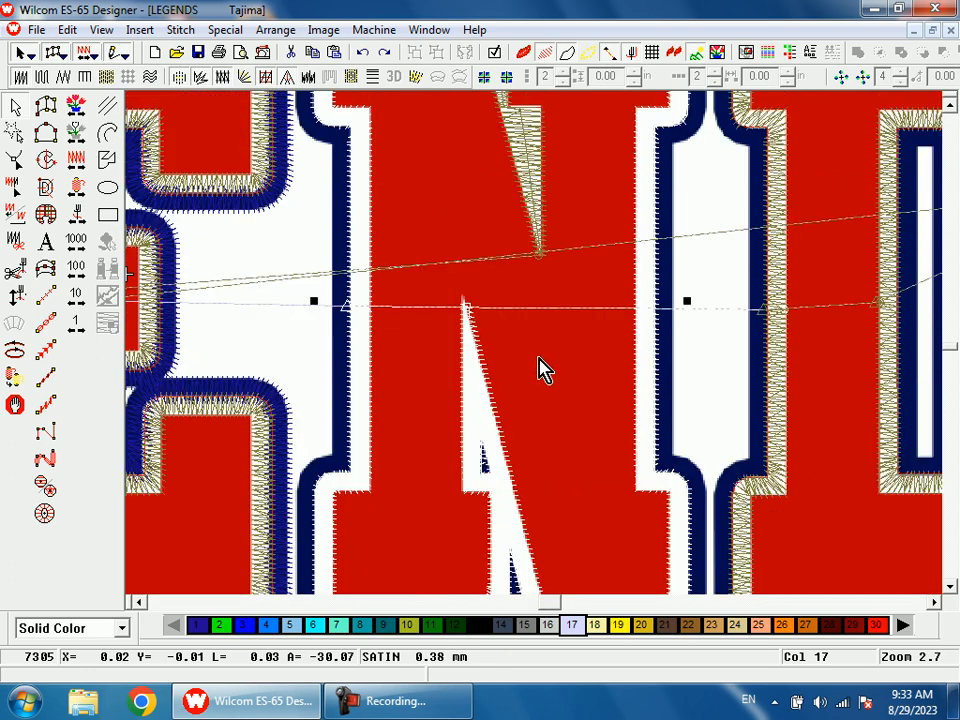
Step: Hide the background artwork and duplicate the N's satin border in color 1
key(t)
key(shift+z)
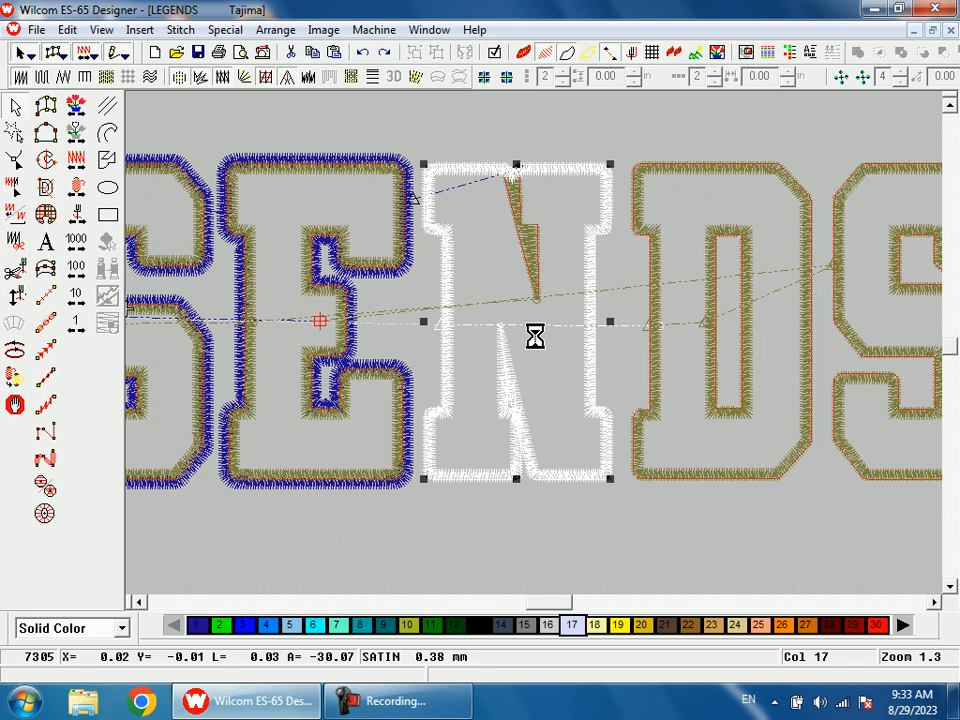
click(205, 625)
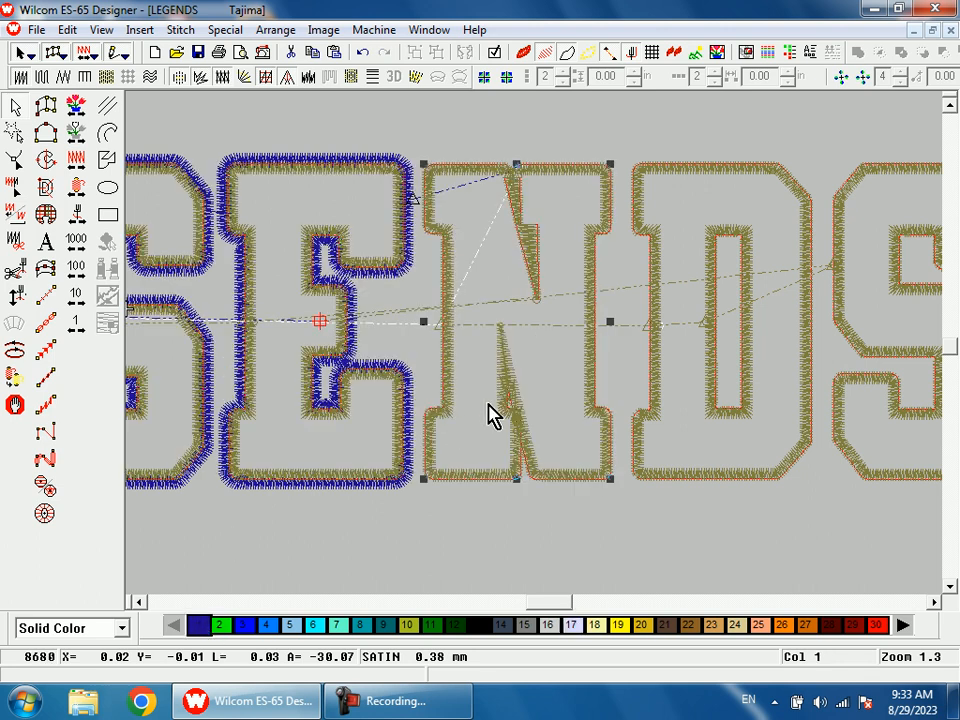
Step: Delete the control points around the small notch in the lower diagonal of the N's duplicated border
key(h)
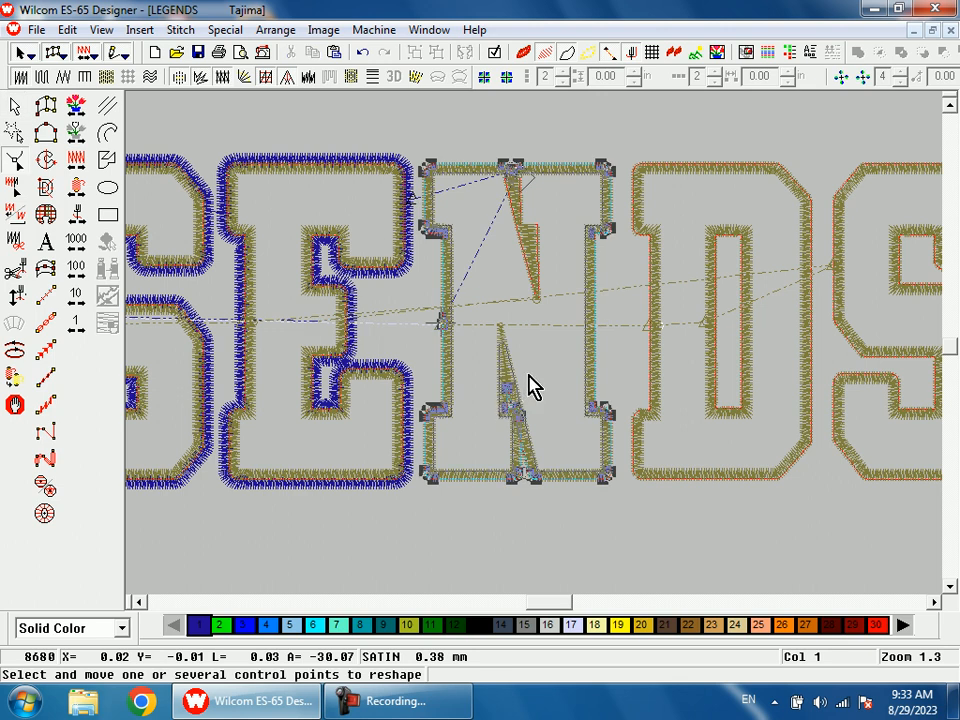
key(b)
drag(495, 426, 536, 435)
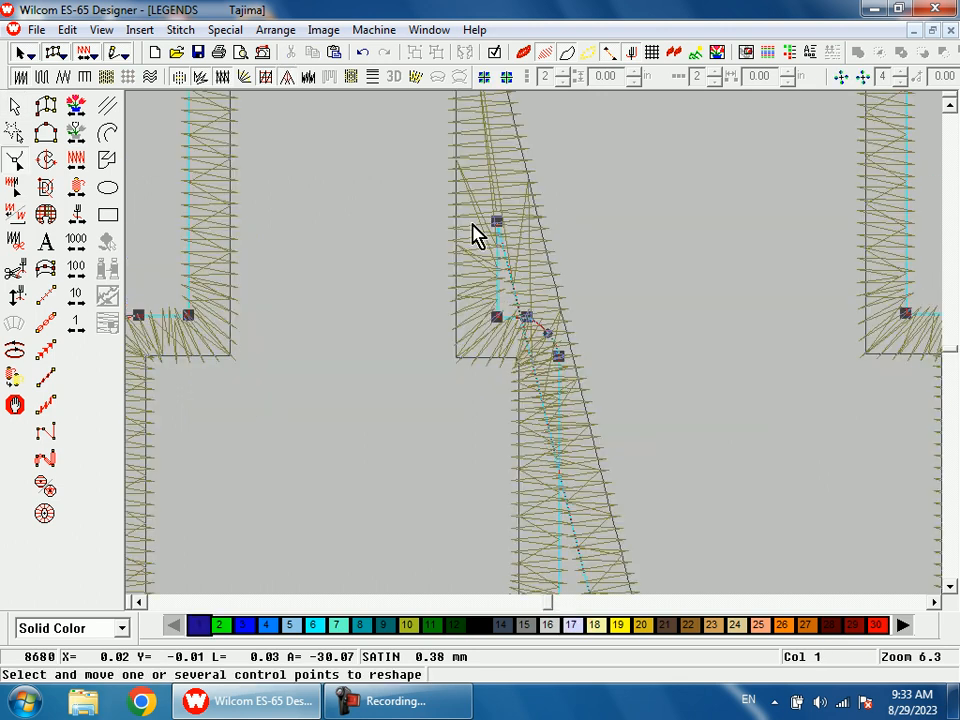
drag(401, 160, 637, 404)
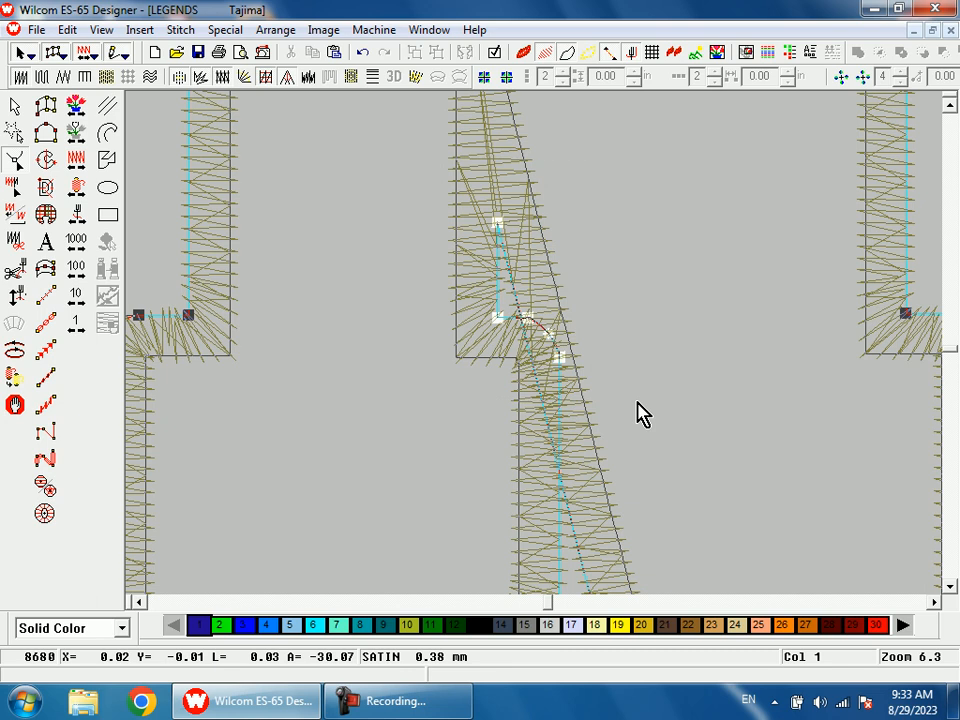
key(Delete)
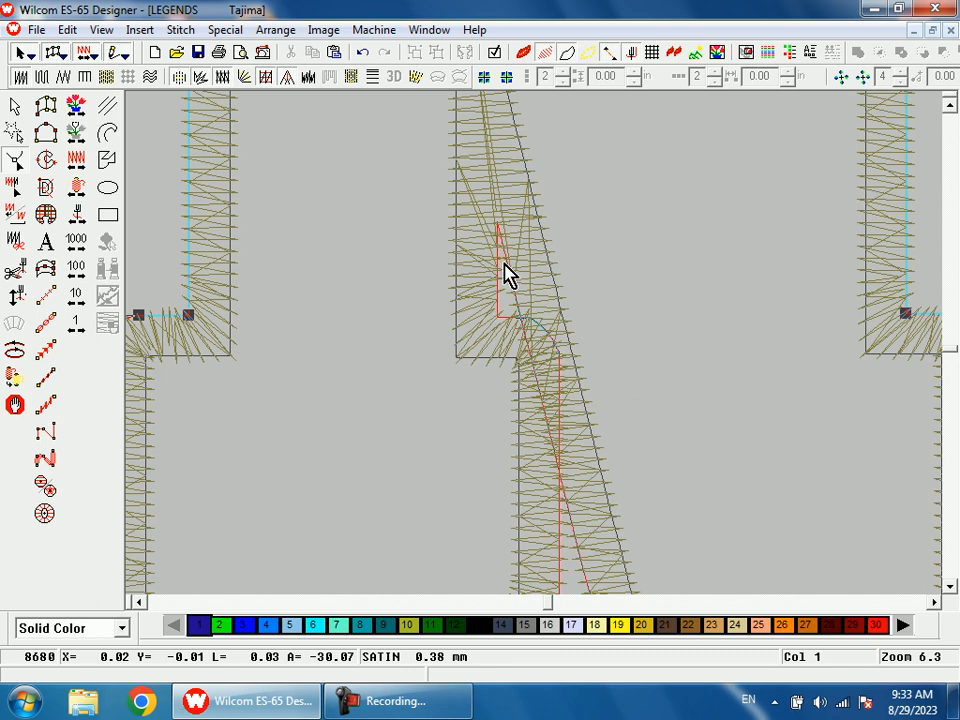
scroll(505, 283, down, 2)
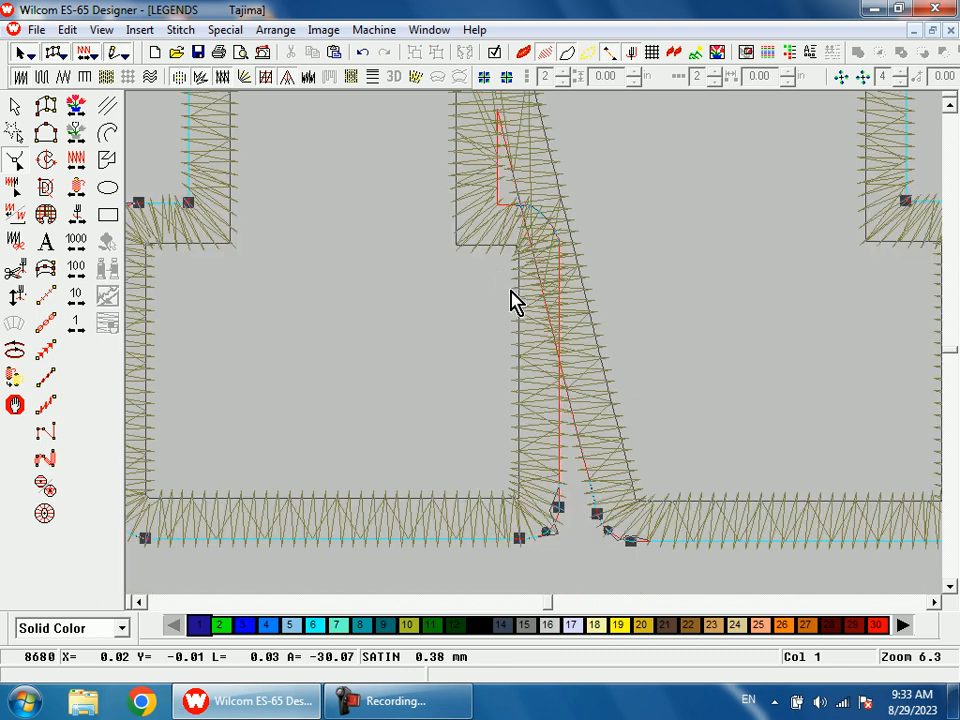
key(s)
key(Return)
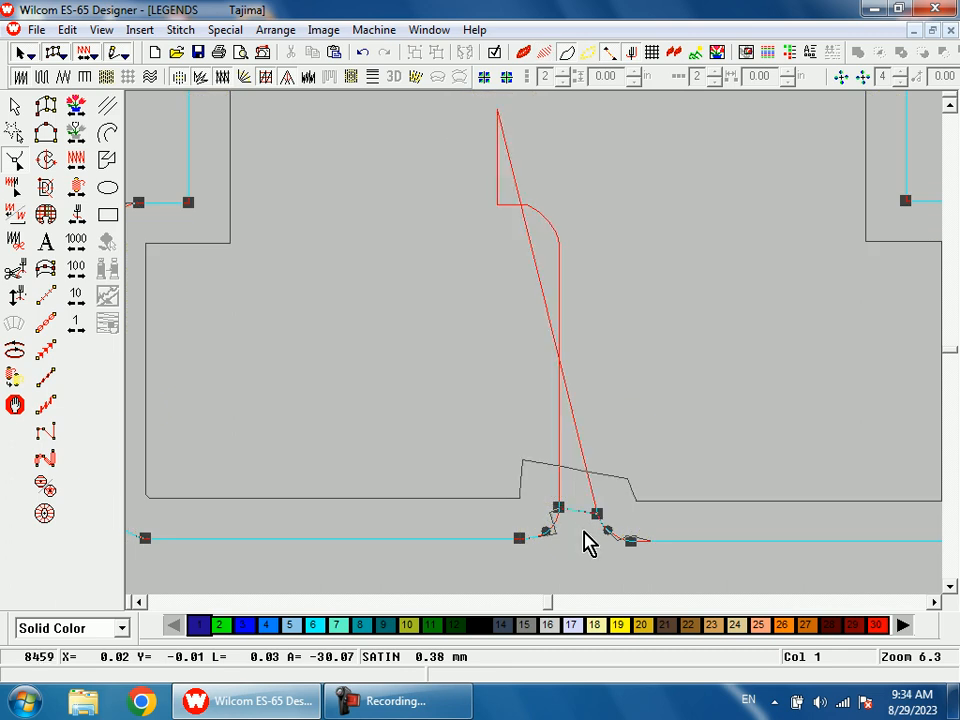
Step: Pull the duplicated outline between the N's two lower serifs upward to where the leg and diagonal outlines cross
key(s)
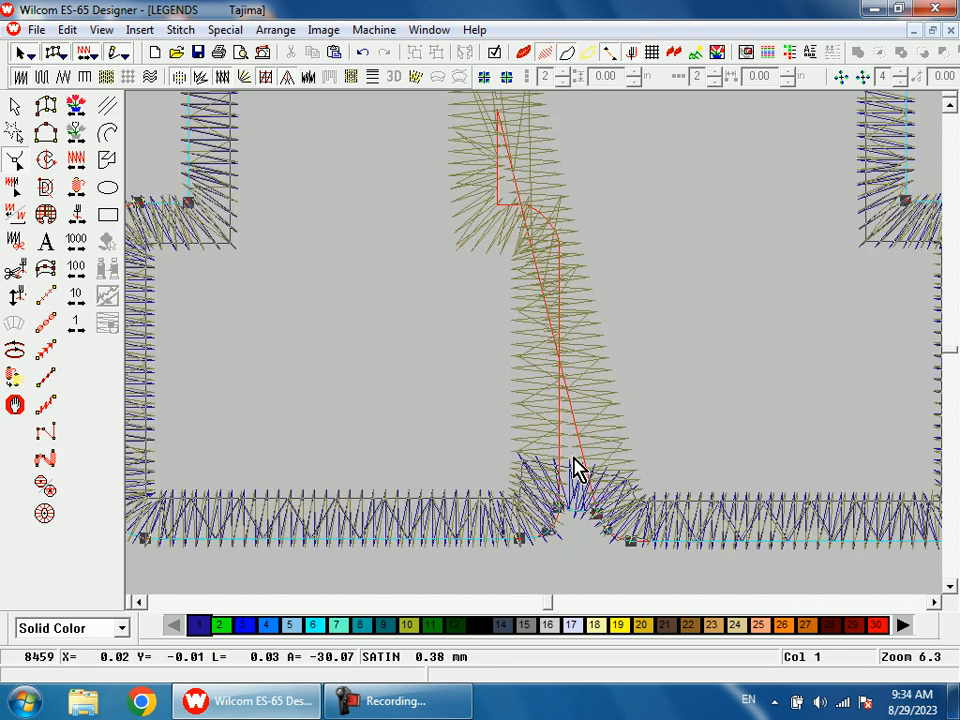
drag(580, 520, 562, 375)
key(Return)
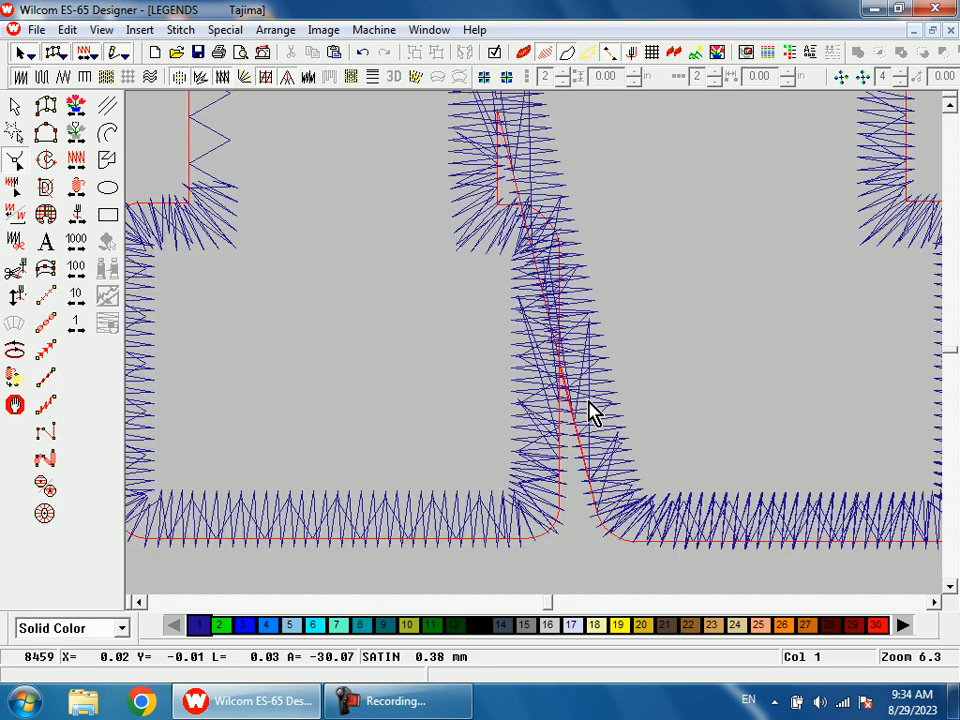
scroll(606, 424, up, 1)
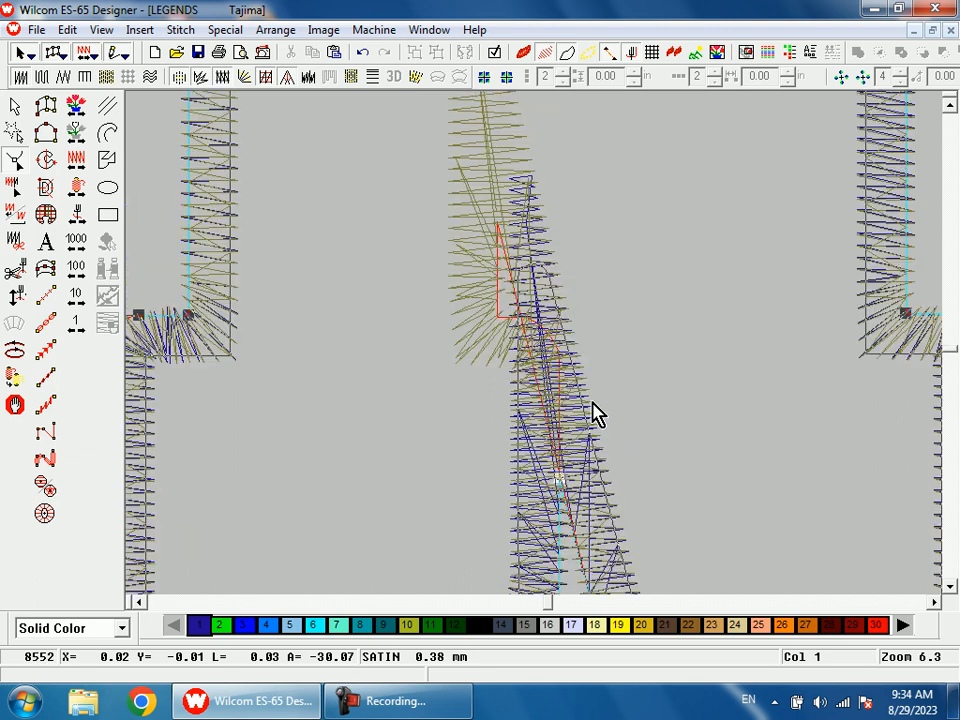
scroll(586, 403, down, 2)
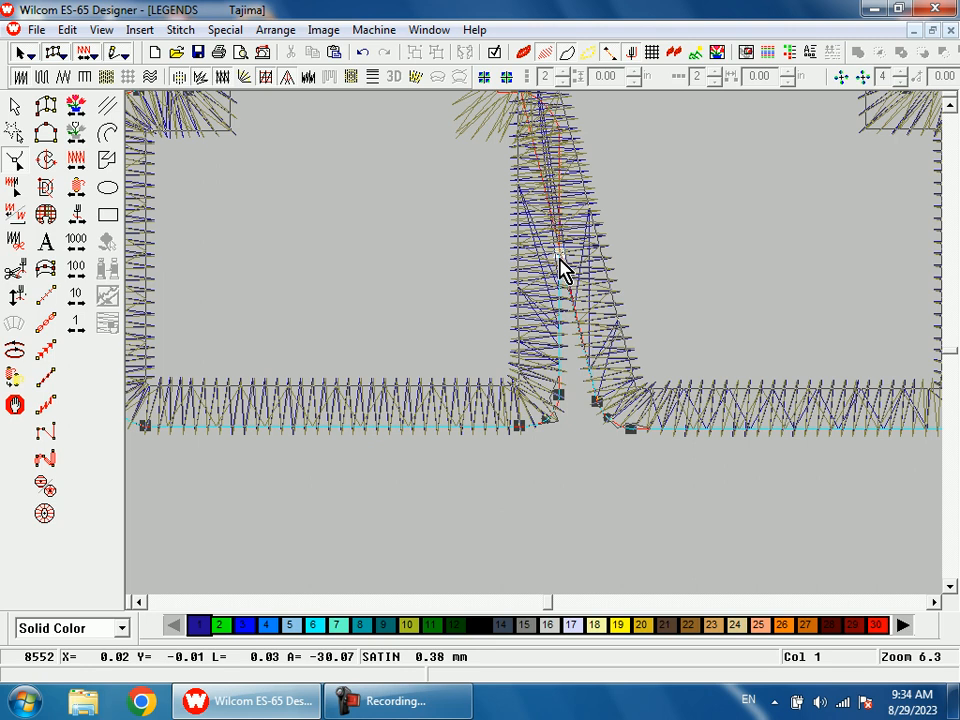
key(shift+z)
scroll(600, 420, up, 1)
scroll(606, 430, up, 2)
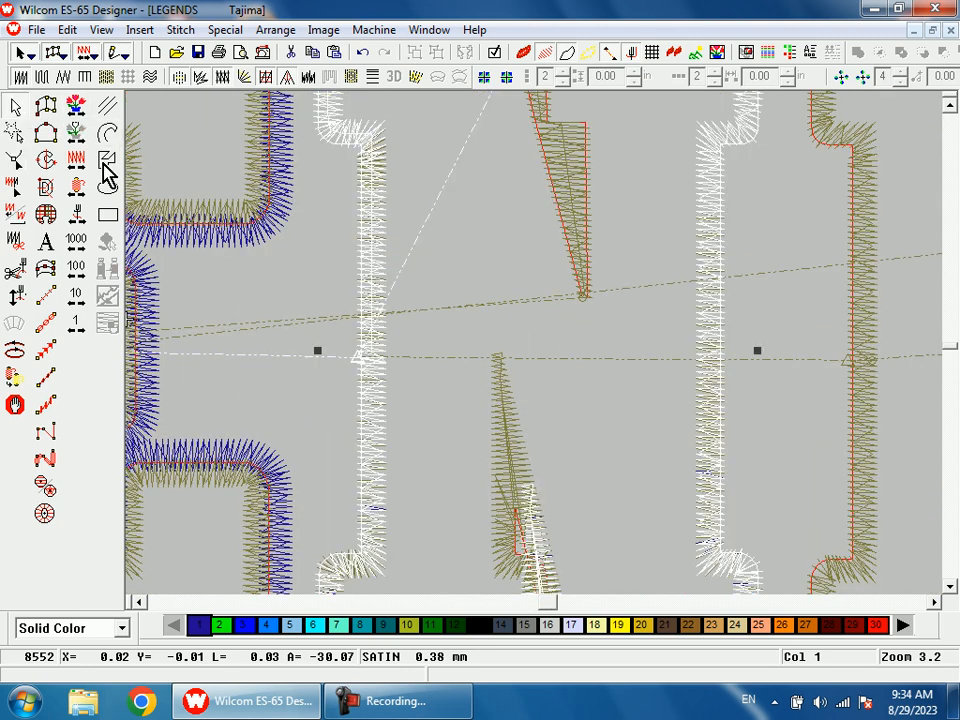
Step: Set the duplicated N border's column width to 0.06 in and its Side 1 offset to 80%
scroll(540, 306, up, 1)
double_click(540, 306)
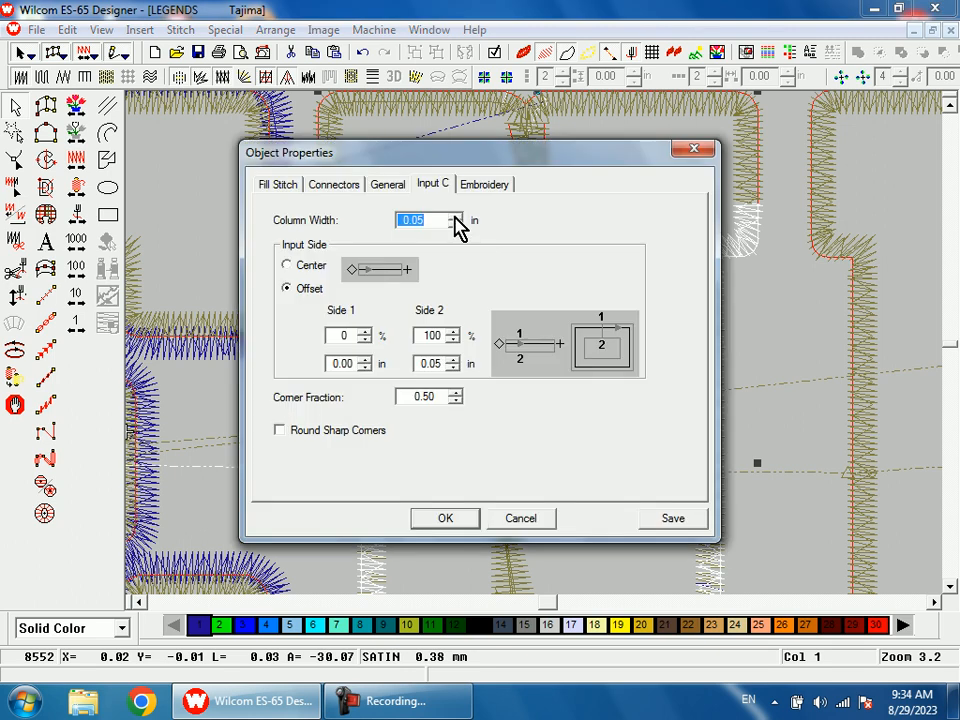
click(455, 216)
click(349, 335)
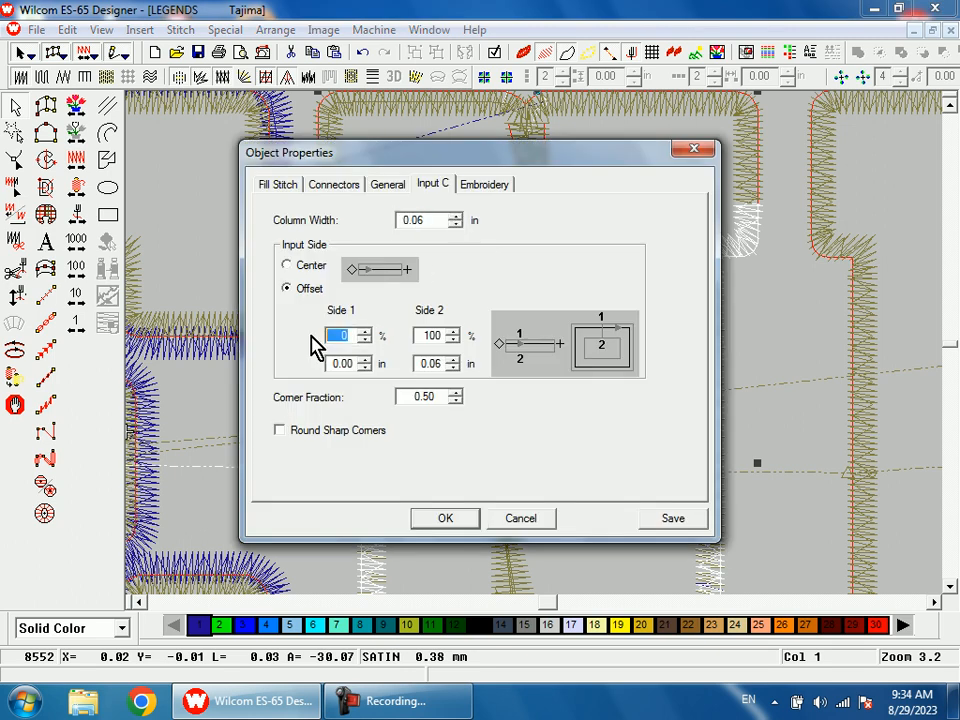
text(80)
key(Return)
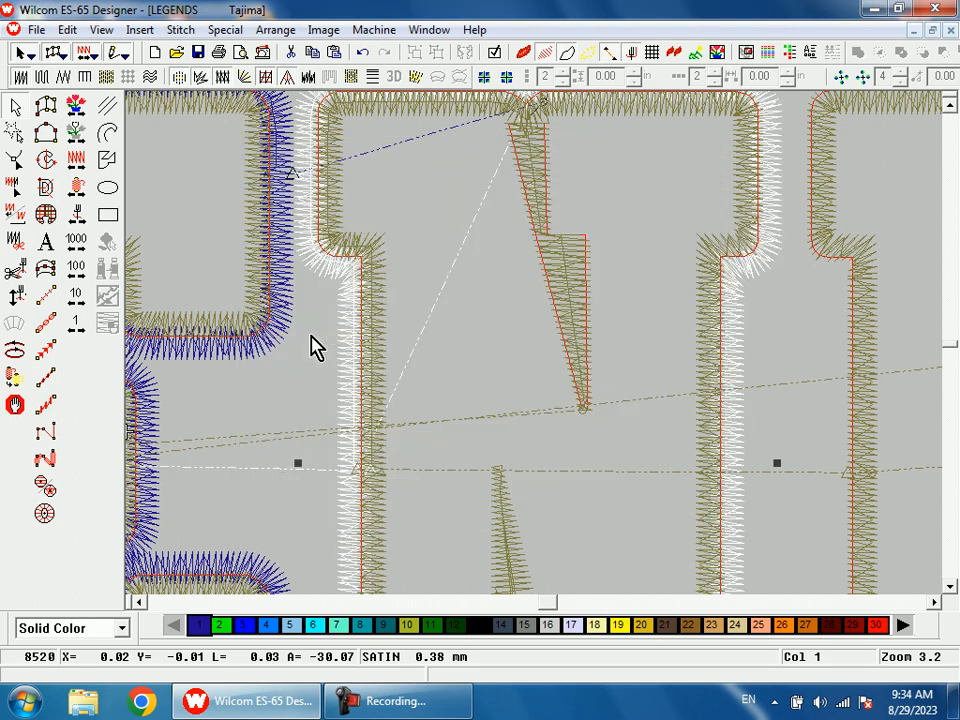
Step: Examine the N's offset outer border, especially where it meets the inner border in the lower diagonal notch
scroll(350, 345, down, 3)
key(shift+z)
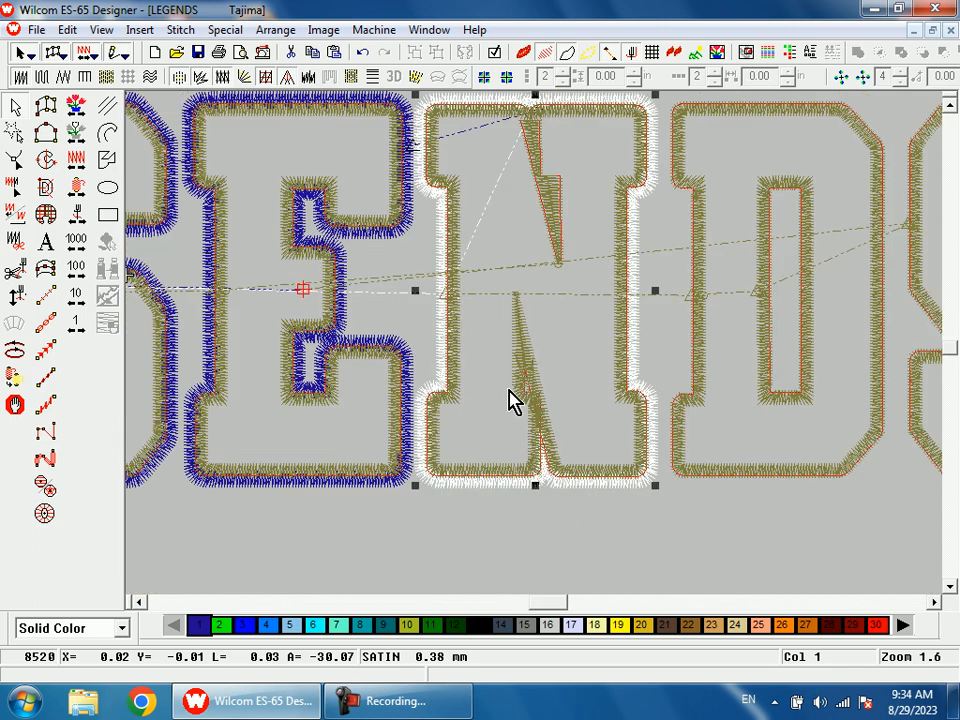
scroll(510, 400, up, 3)
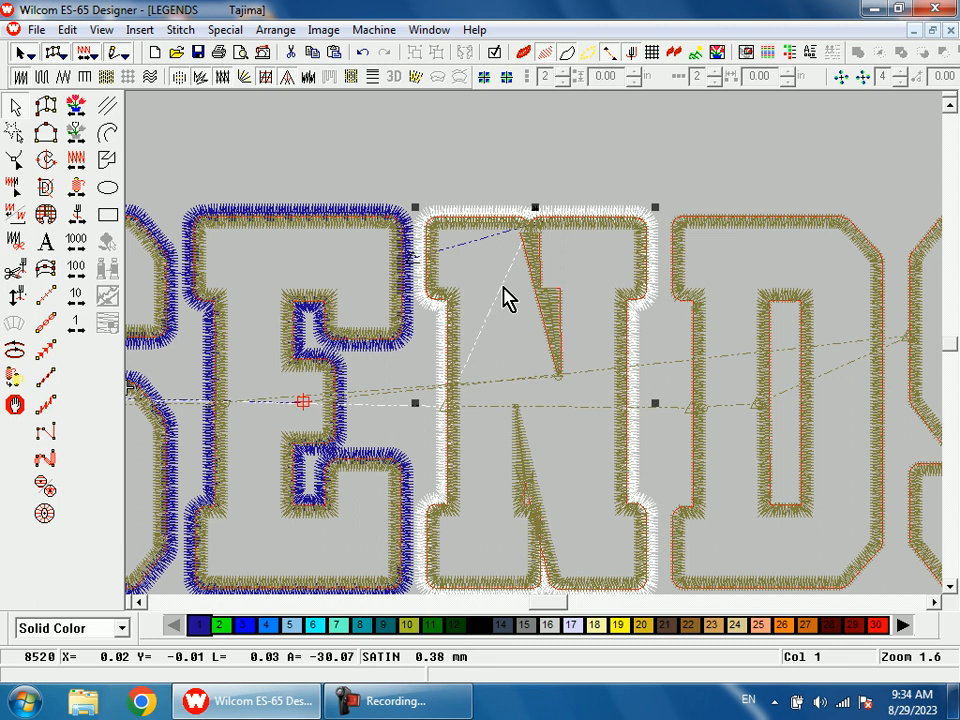
scroll(505, 298, down, 3)
key(b)
drag(506, 352, 557, 474)
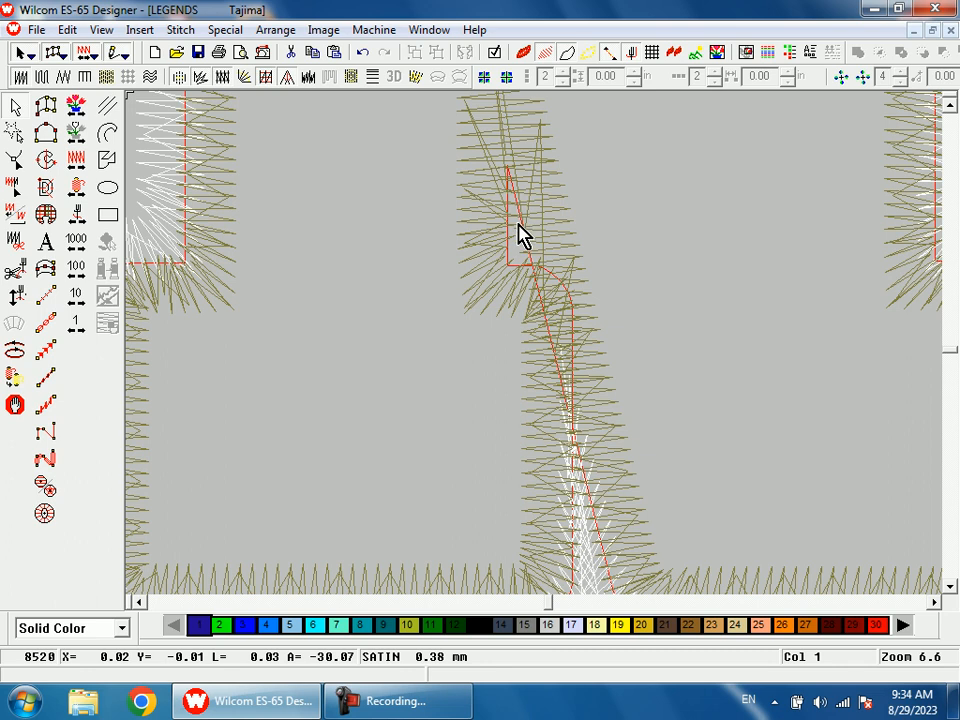
key(shift+z)
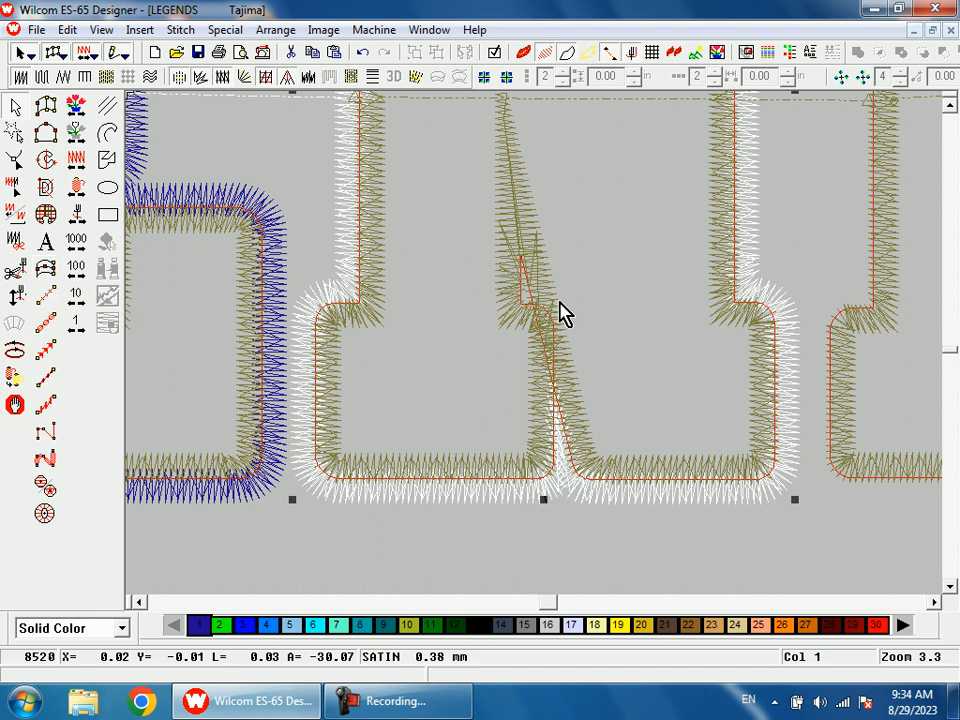
key(shift+z)
scroll(580, 355, up, 1)
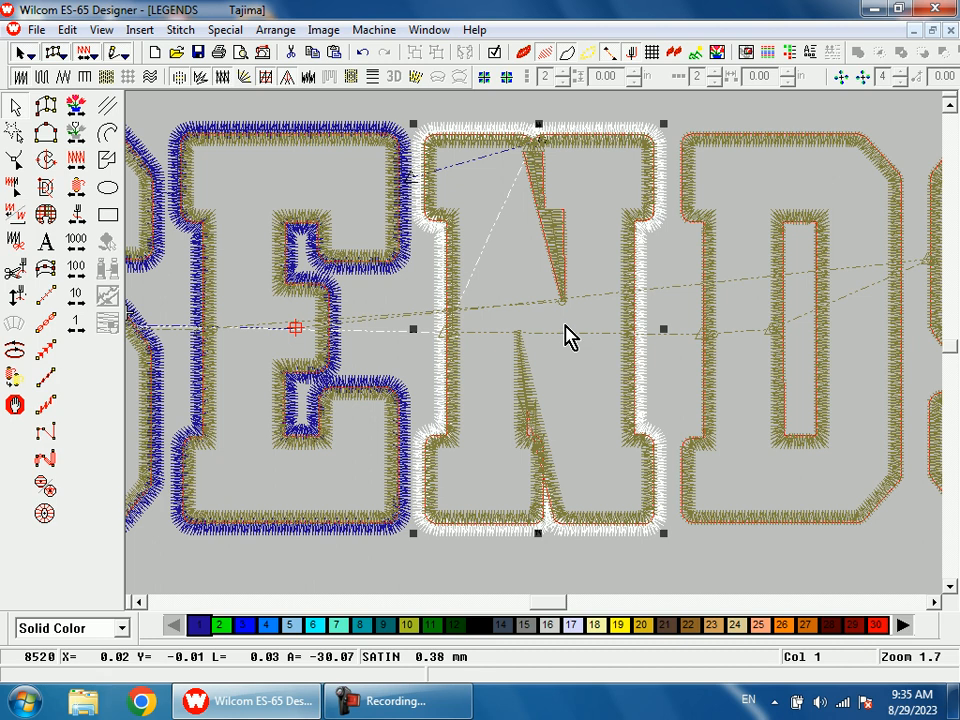
Step: Reshape the N's outer border, moving its exit point to the upper arm facing the D
key(h)
key(s)
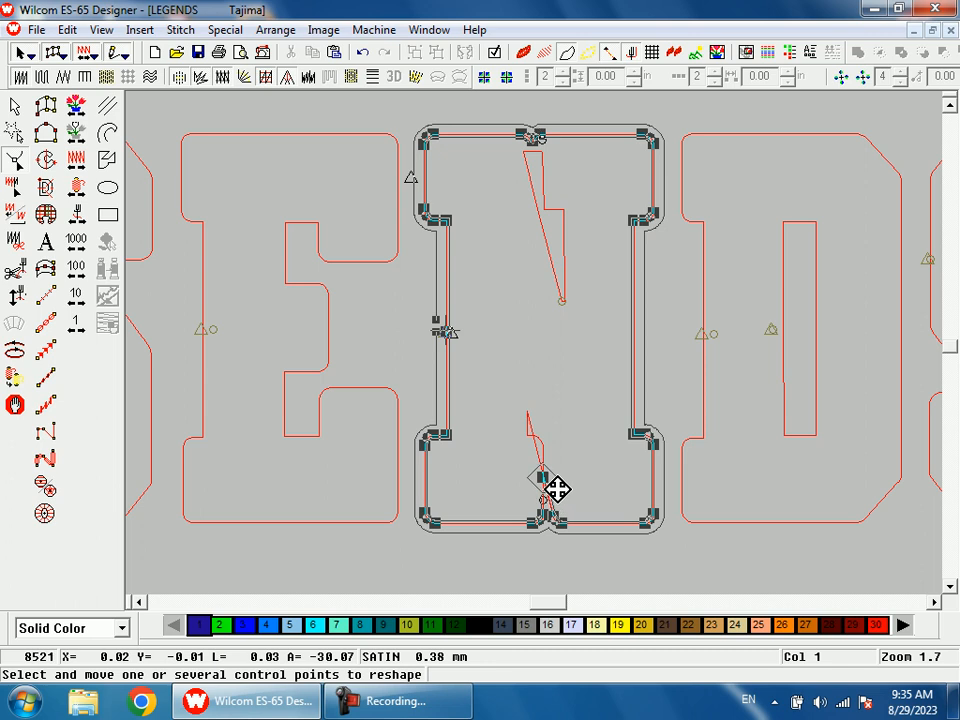
key(s)
key(s)
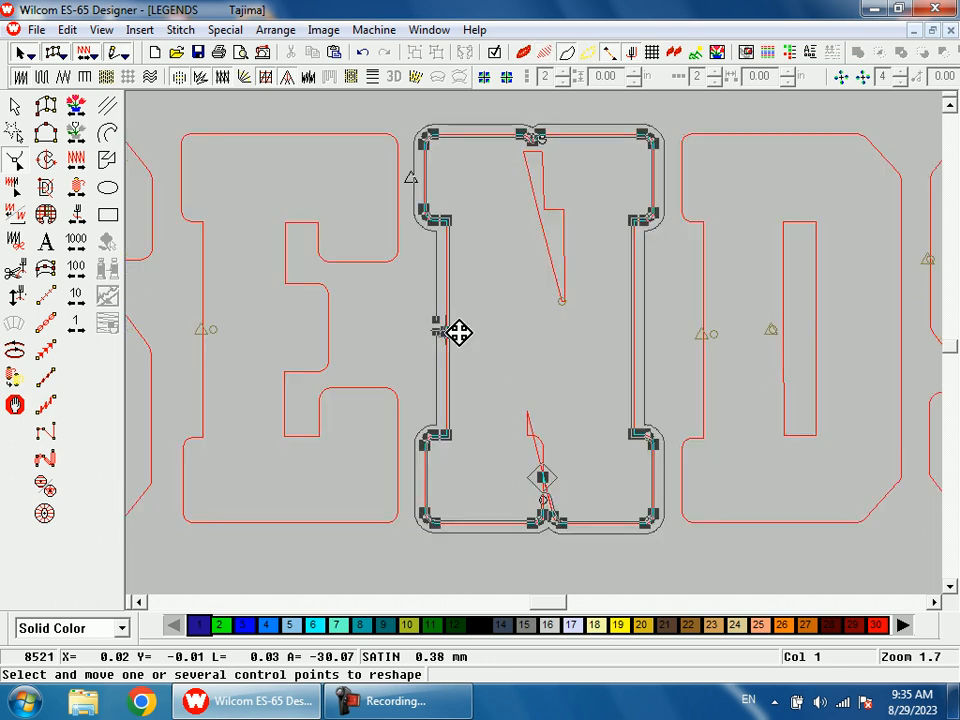
Step: Move the current stitch position back to the tie-off and trim following the E's navy outer border
key(s)
key(Escape)
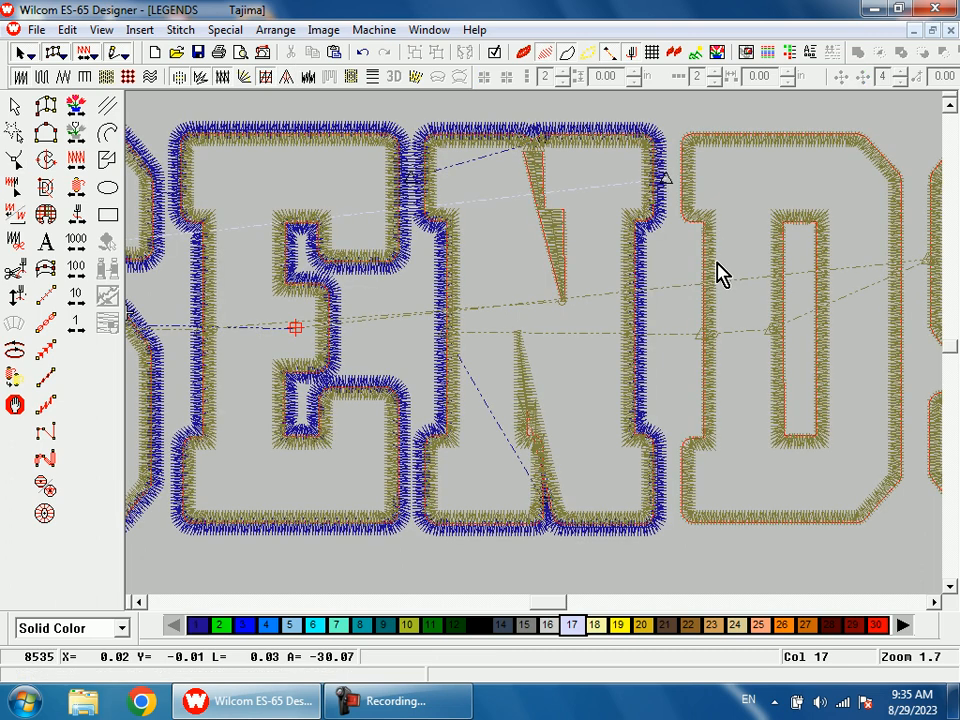
key(shift+Tab)
key(shift+z)
key(b)
drag(521, 359, 543, 416)
key(d)
Step: Digitize a four-point navy satin column about 0.18 in tall, widening downward, over the small triangular notch beside the N's lower diagonal
key(s)
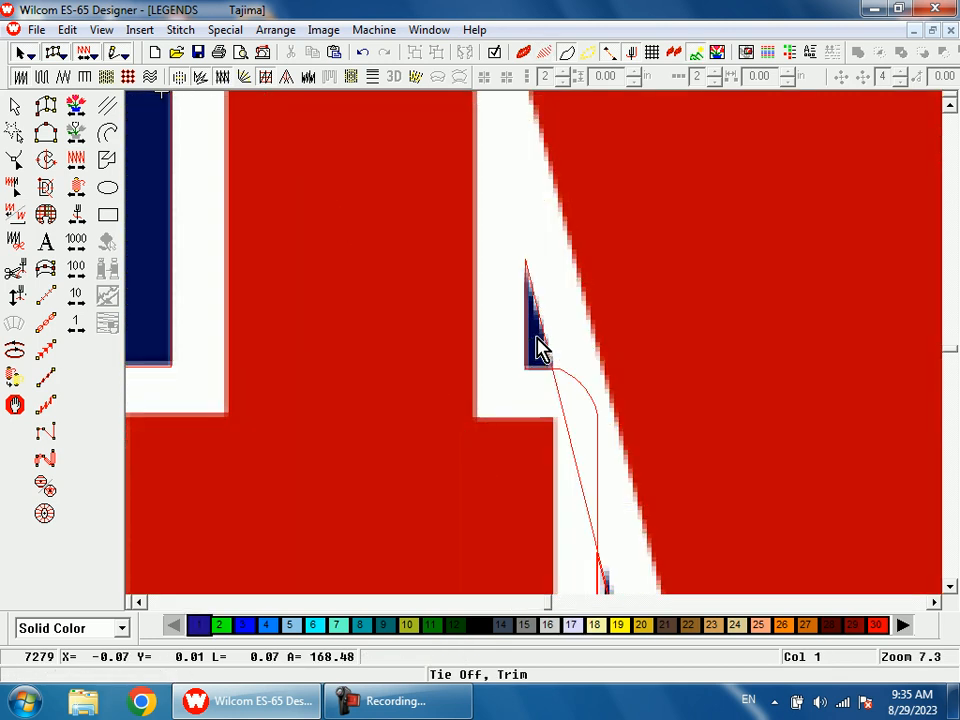
key(d)
key(d)
key(a)
key(d)
key(d)
key(s)
click(507, 222)
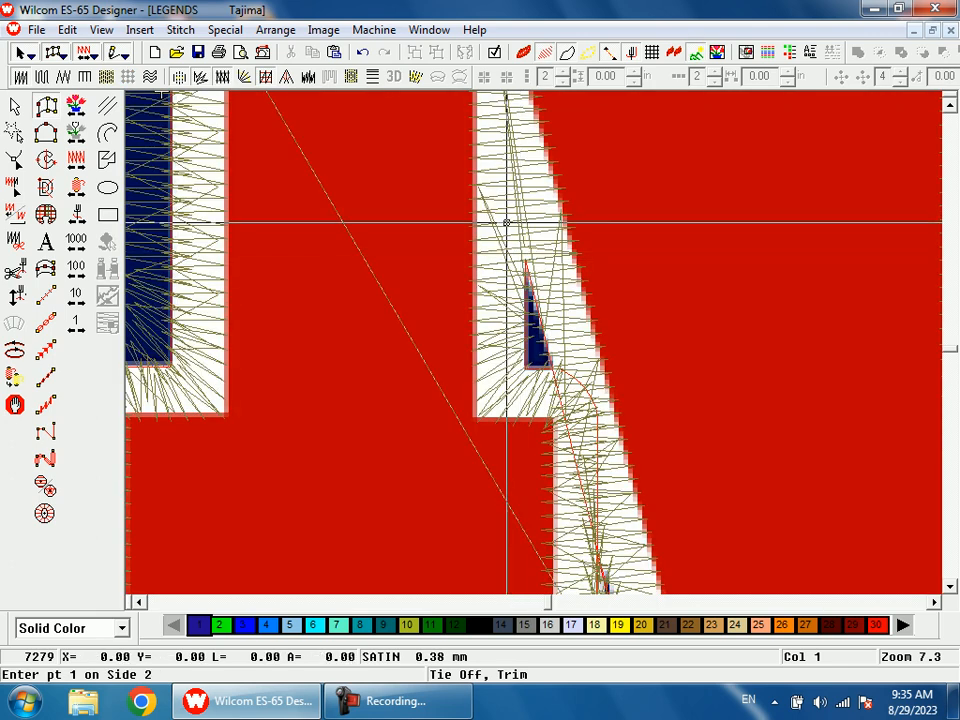
click(536, 222)
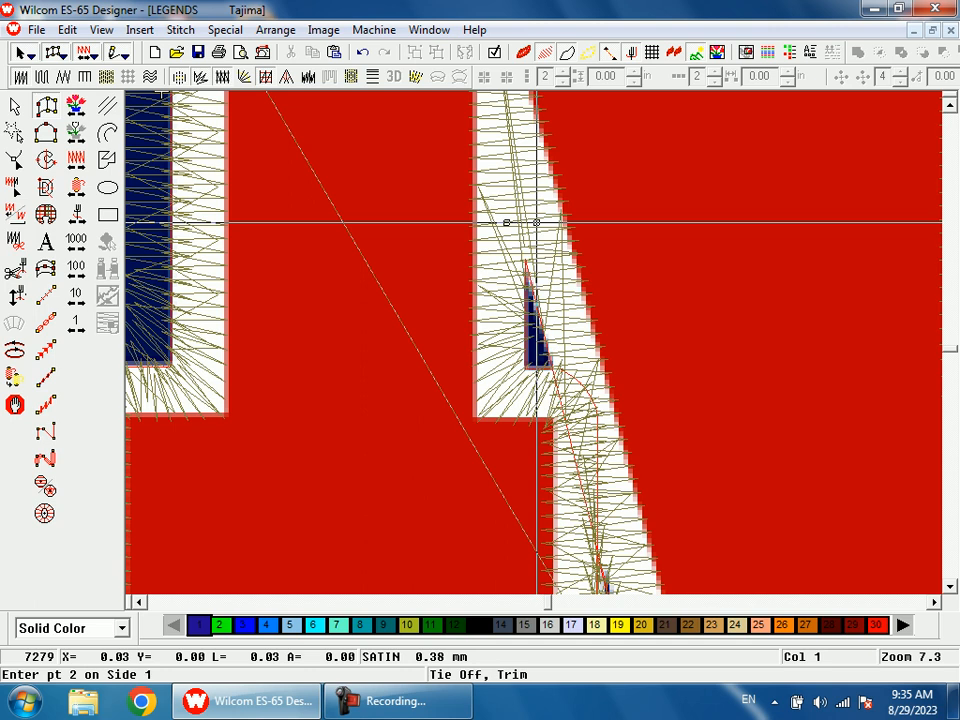
click(508, 388)
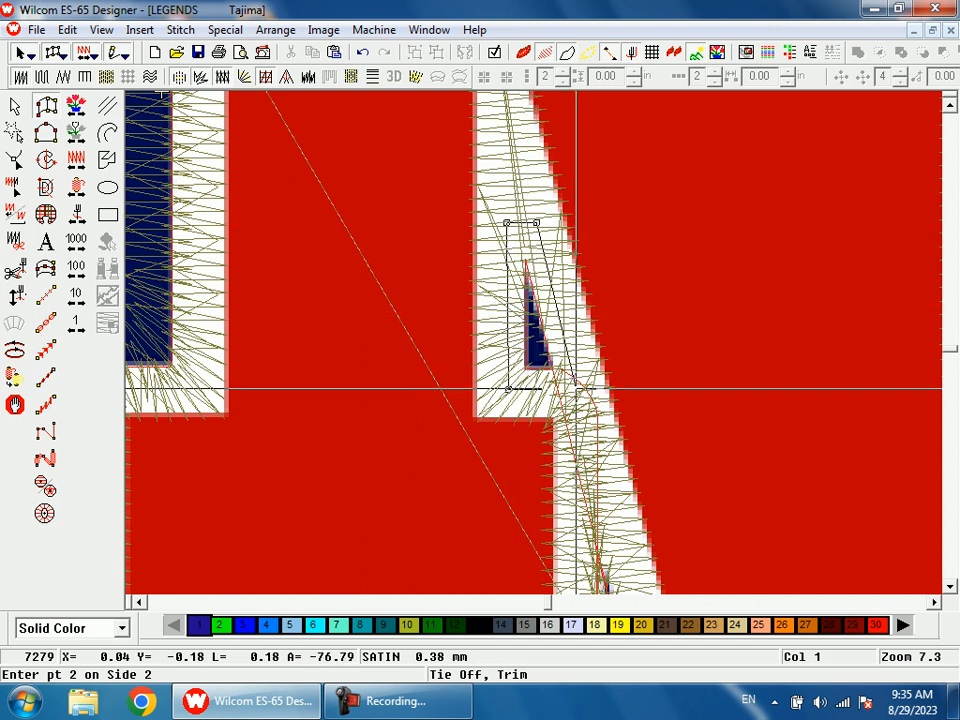
key(Return)
key(shift+z)
key(shift+z)
scroll(591, 407, up, 1)
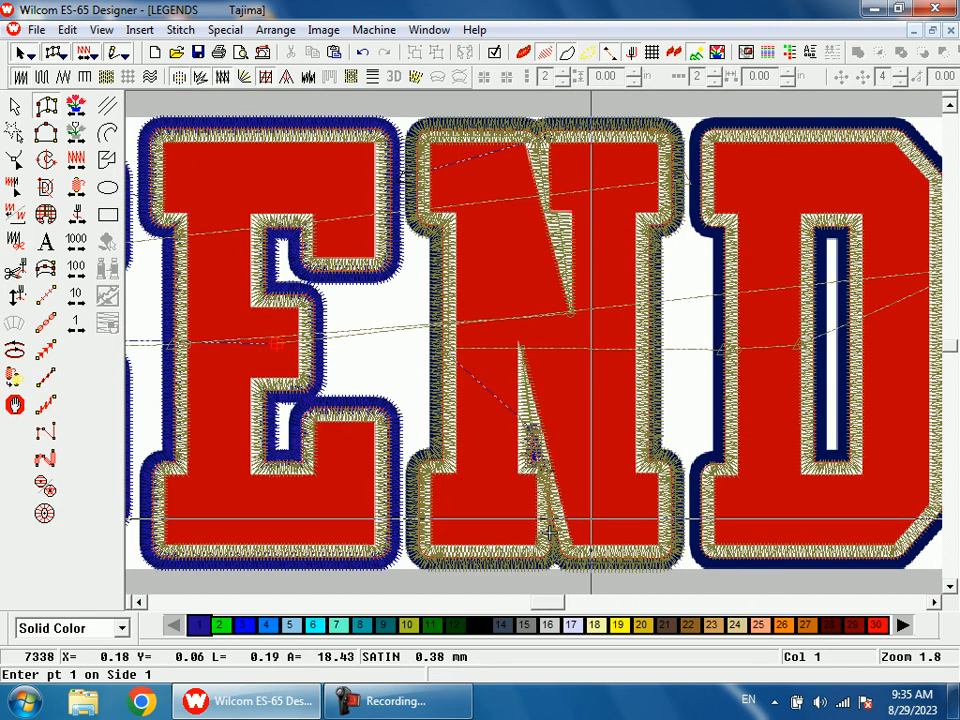
key(shift+z)
key(b)
drag(521, 378, 550, 455)
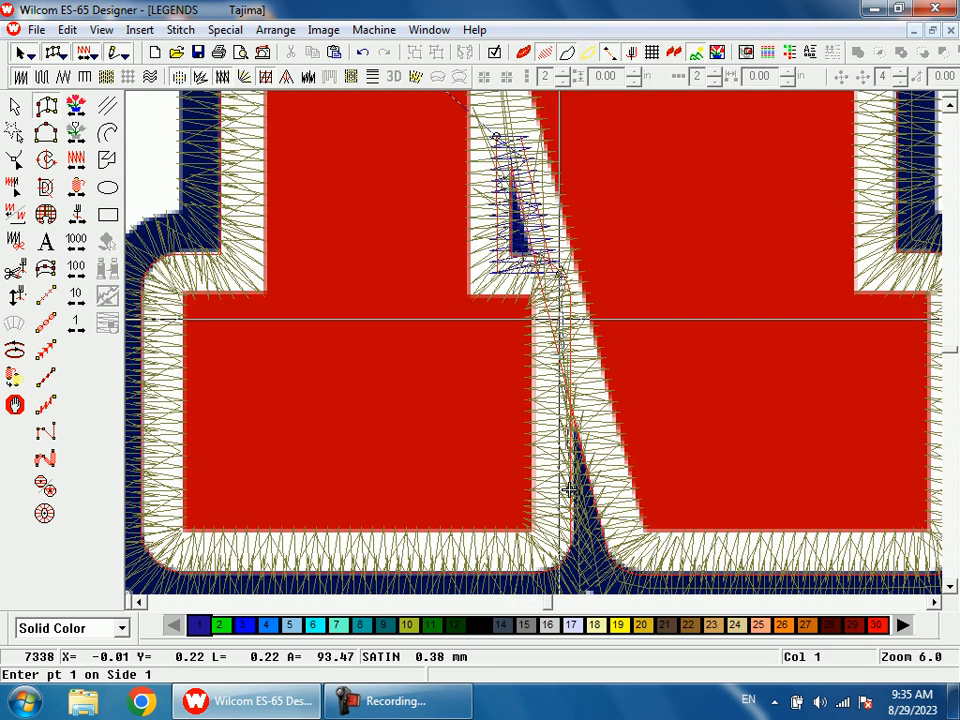
key(d)
key(s)
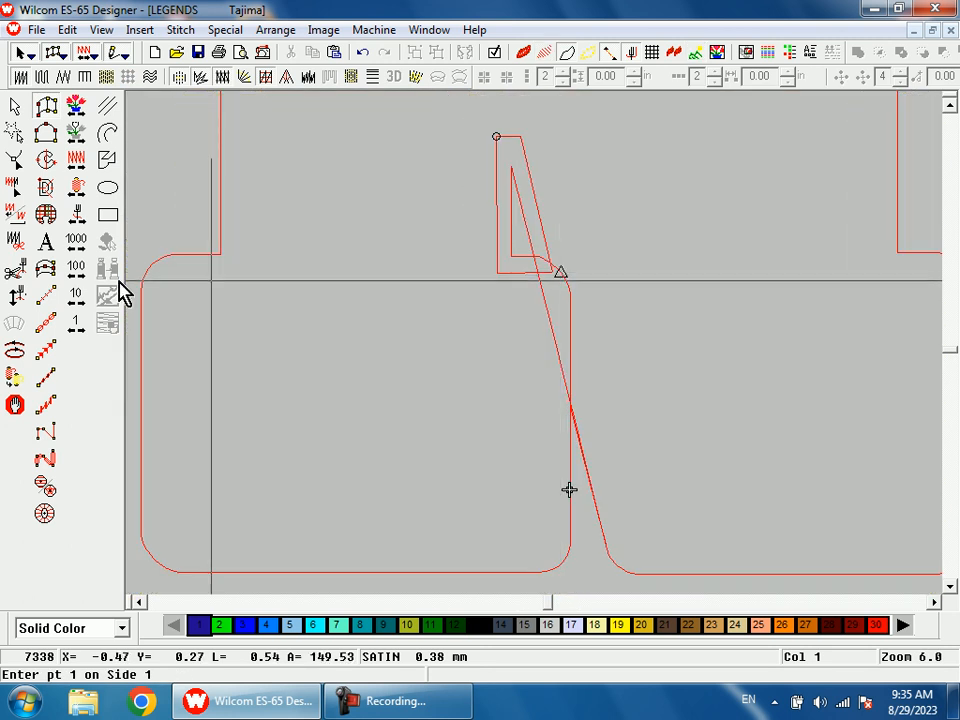
key(s)
click(46, 297)
click(561, 278)
key(s)
click(568, 489)
key(BackSpace)
key(BackSpace)
key(s)
key(shift+z)
key(shift+z)
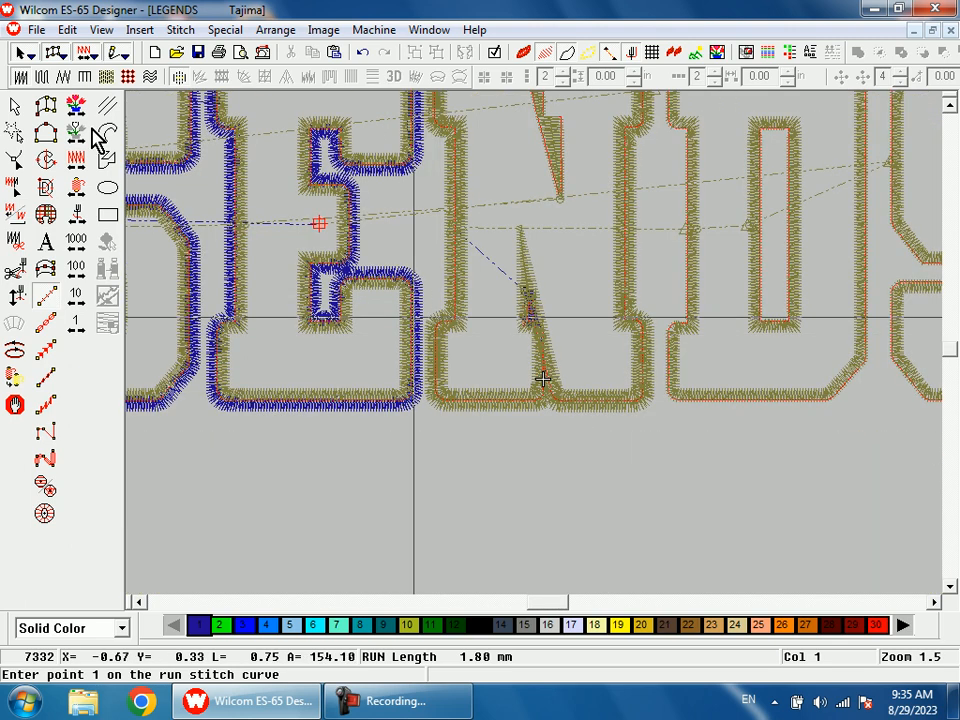
Step: Move the current stitch position to the jump between the E's outer border and the N's notch fill
click(83, 216)
right_click(83, 216)
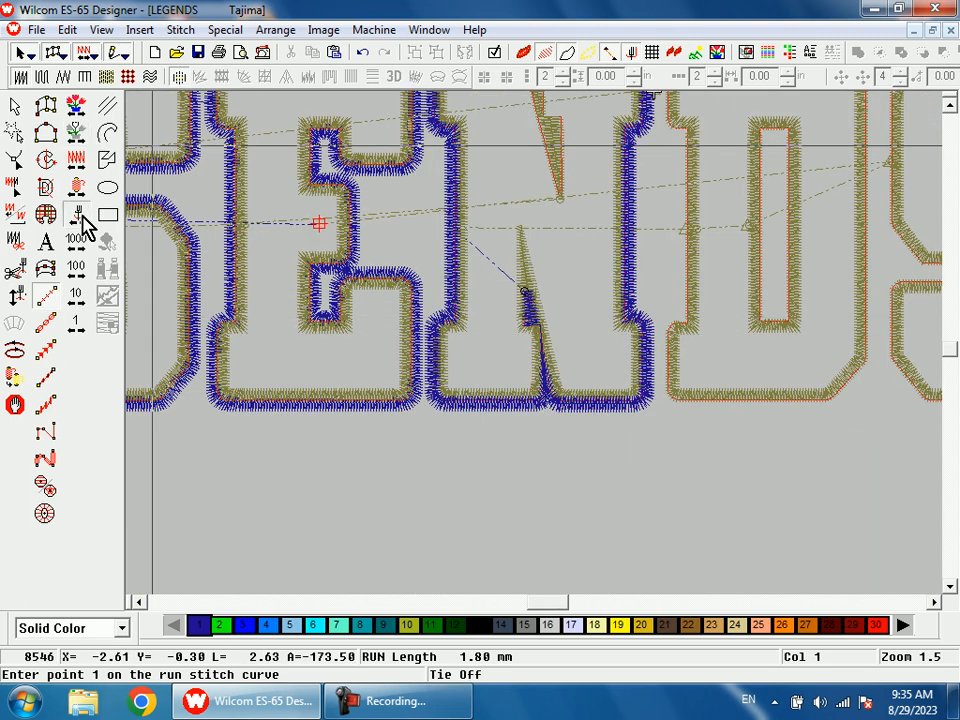
click(83, 216)
key(shift+z)
key(b)
drag(490, 204, 517, 277)
key(s)
key(s)
key(shift+z)
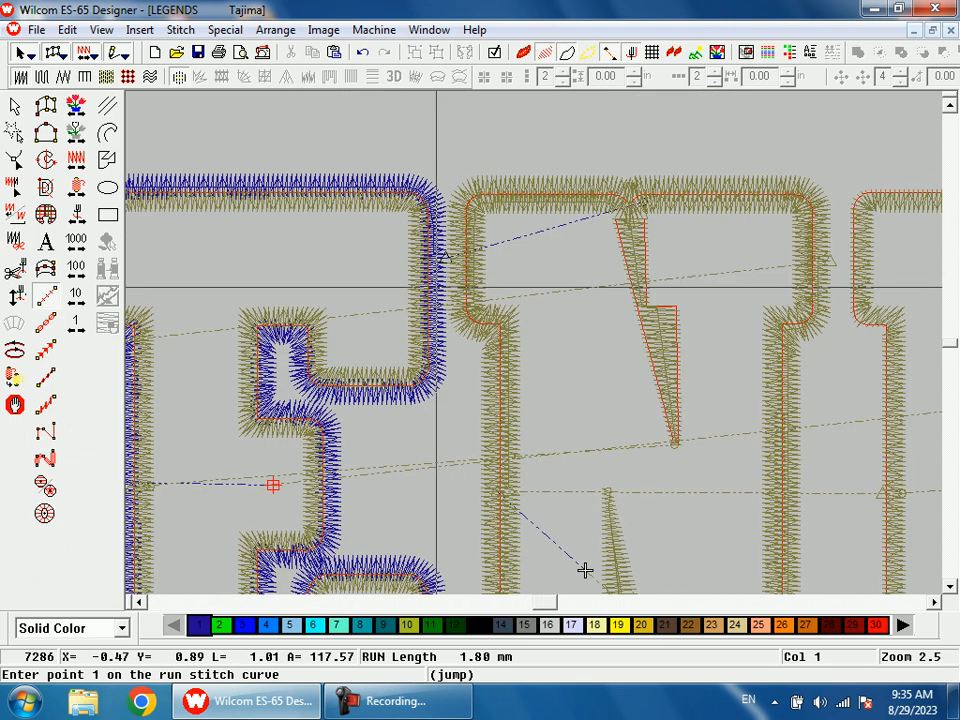
key(shift+z)
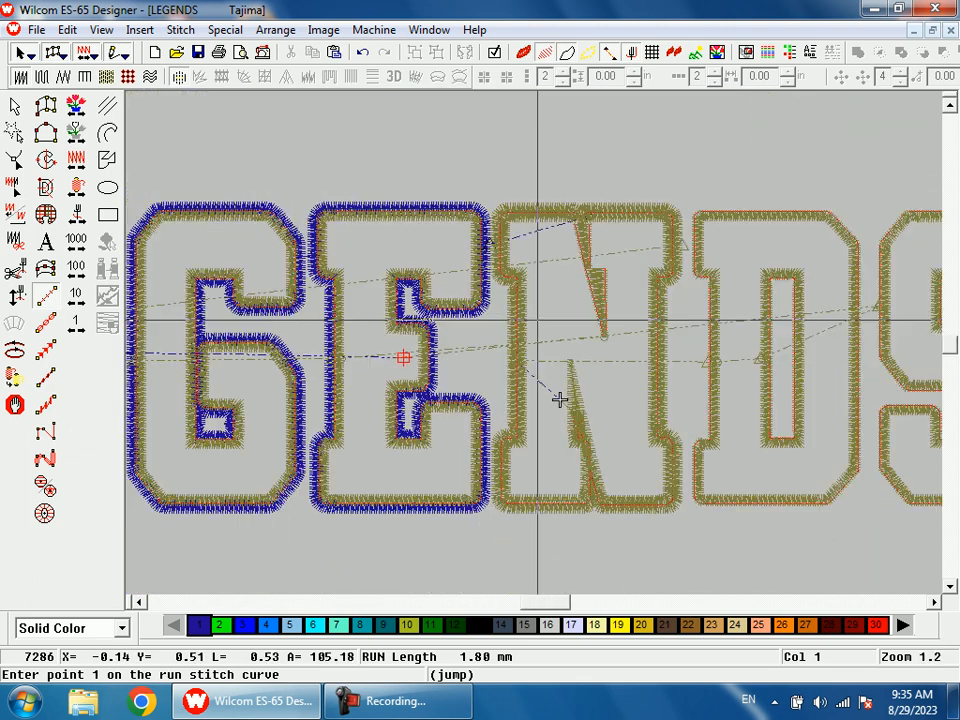
Step: Start a 1.80 mm run stitch beside the E's exit point and trace the N's upper serif outline to its inner corner
key(shift+z)
key(b)
drag(497, 273, 538, 336)
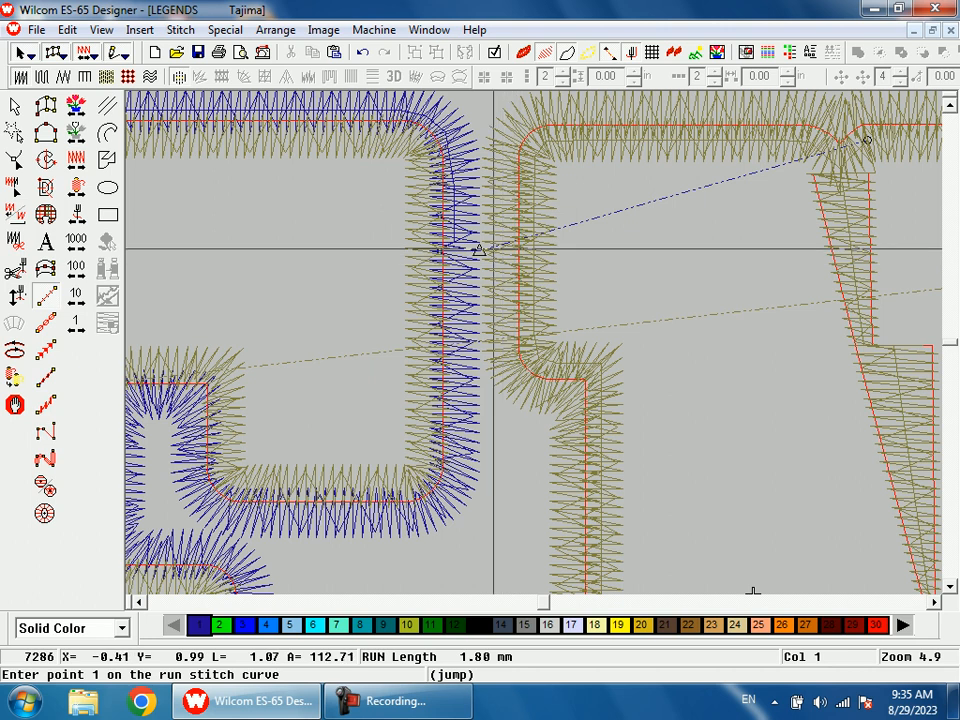
click(513, 250)
click(519, 347)
click(521, 365)
click(533, 377)
click(556, 382)
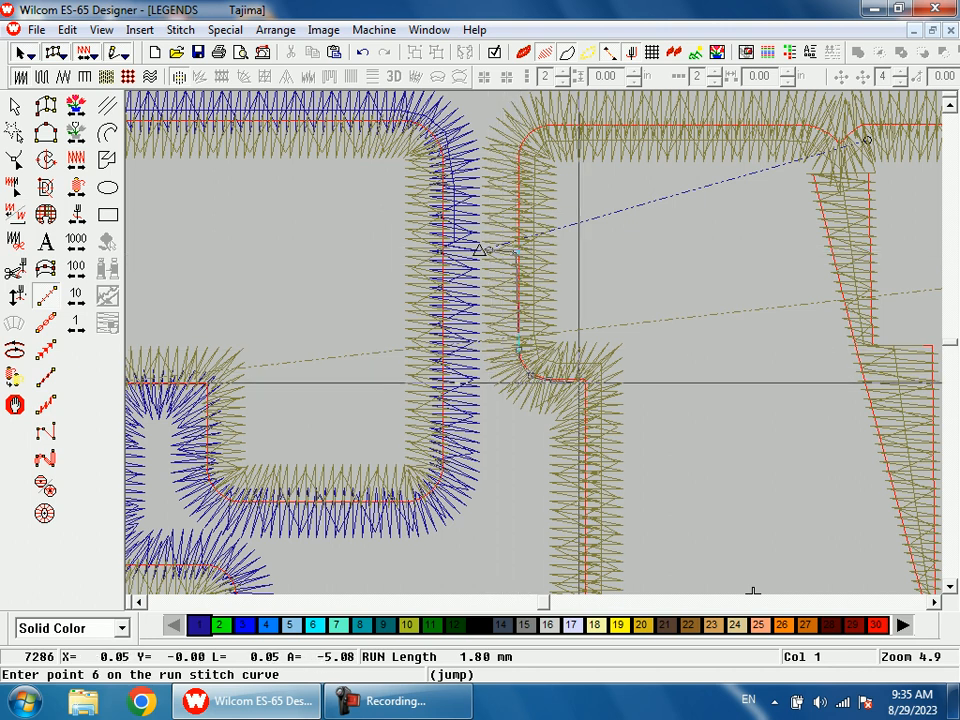
click(585, 382)
Step: Continue the run stitch down the N's stem and around the inner and upper corners of its lower serif
key(shift+z)
key(shift+z)
key(shift+z)
key(b)
drag(528, 392, 546, 443)
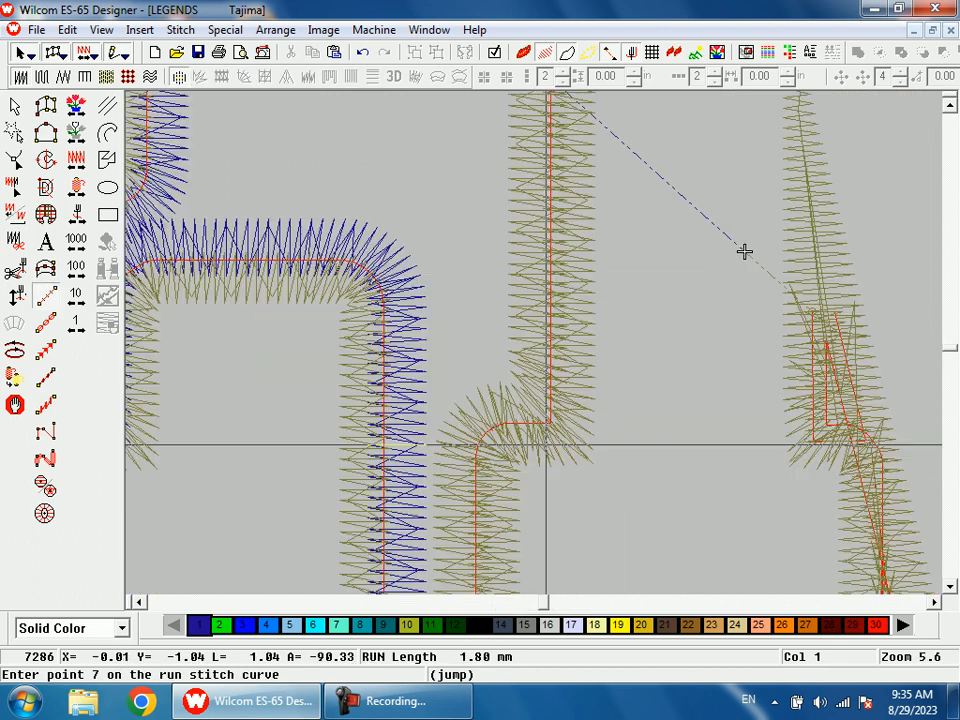
click(745, 251)
click(745, 251)
click(745, 251)
click(745, 251)
key(shift+z)
key(shift+z)
key(b)
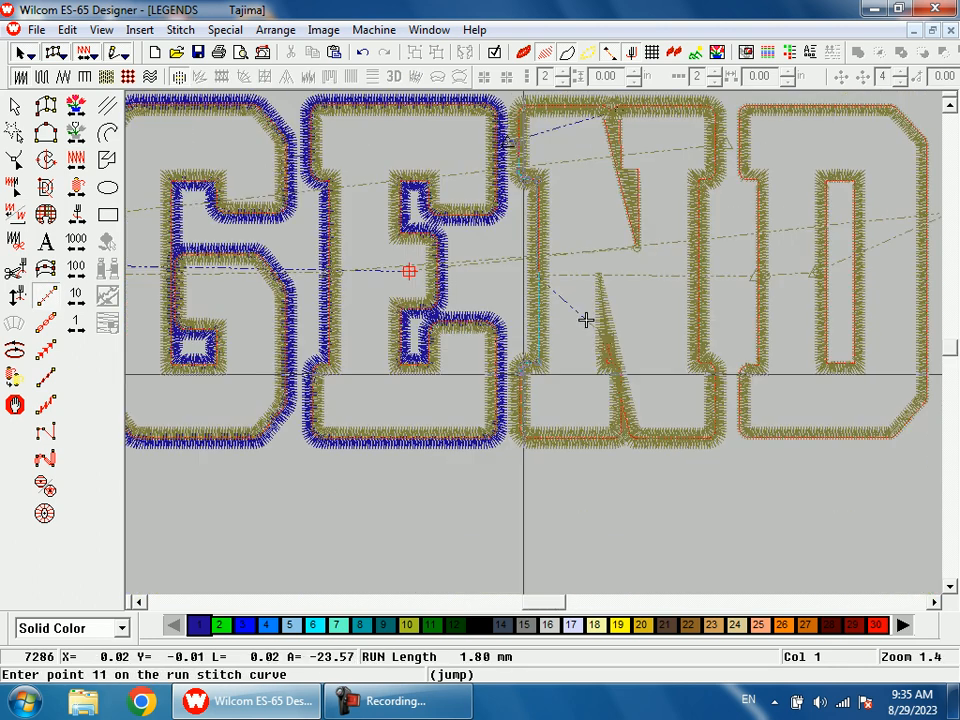
Step: Carry the run stitch down the lower serif's side and around its rounded outer bottom corner
drag(527, 402, 543, 463)
click(431, 335)
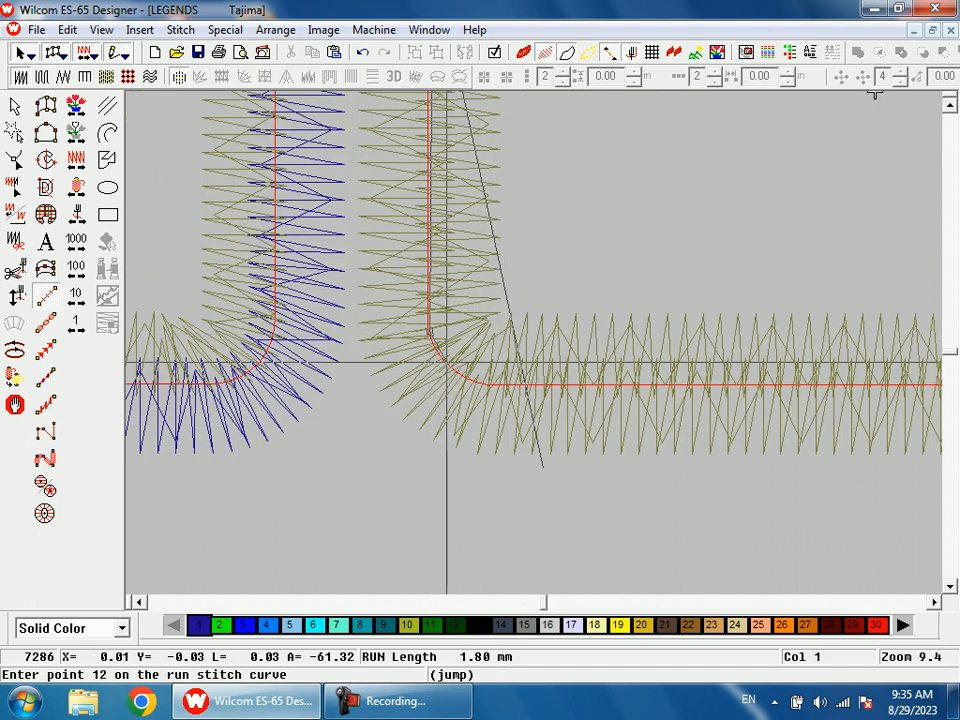
click(456, 371)
click(494, 386)
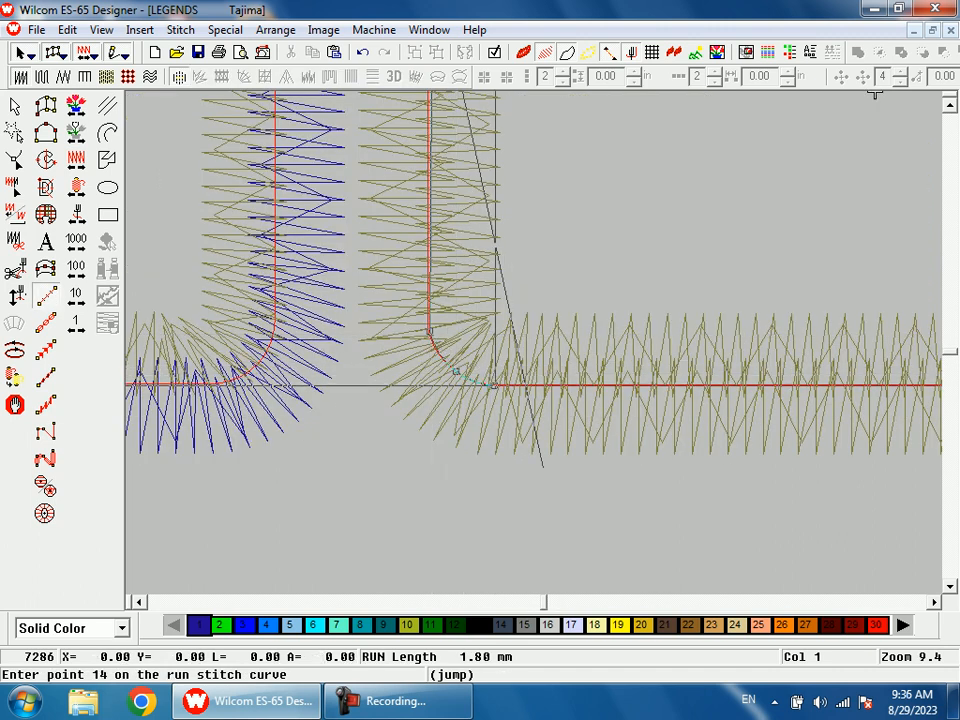
key(shift+z)
key(shift+z)
key(shift+z)
Step: Extend the run along the serif's bottom edge and up beside the diagonal, finishing it at the notch fill's starting corner
key(b)
drag(576, 273, 615, 377)
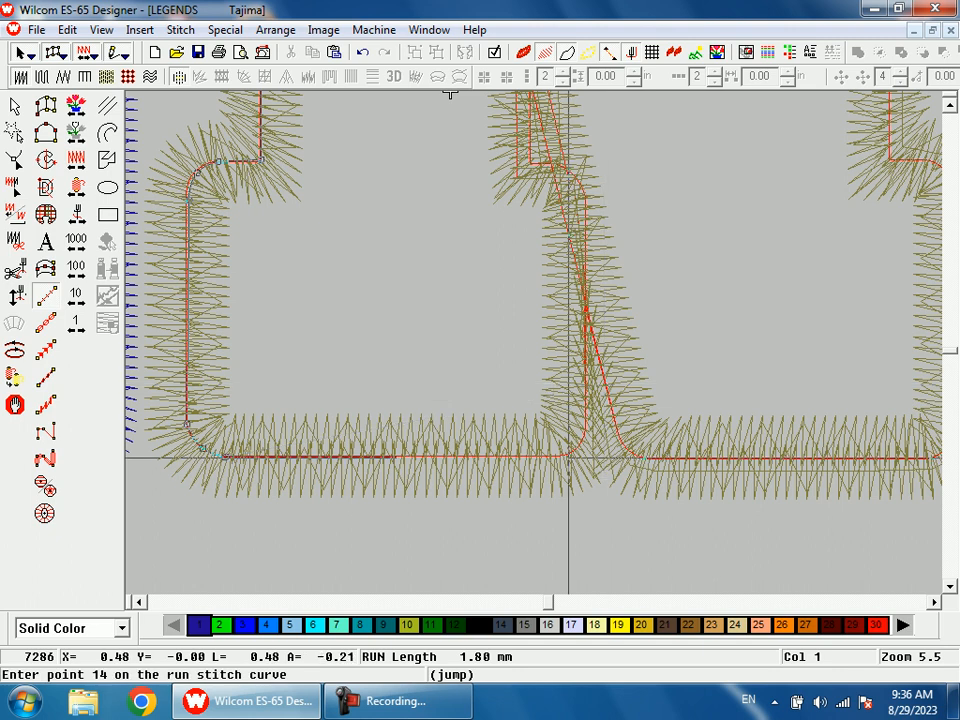
click(569, 457)
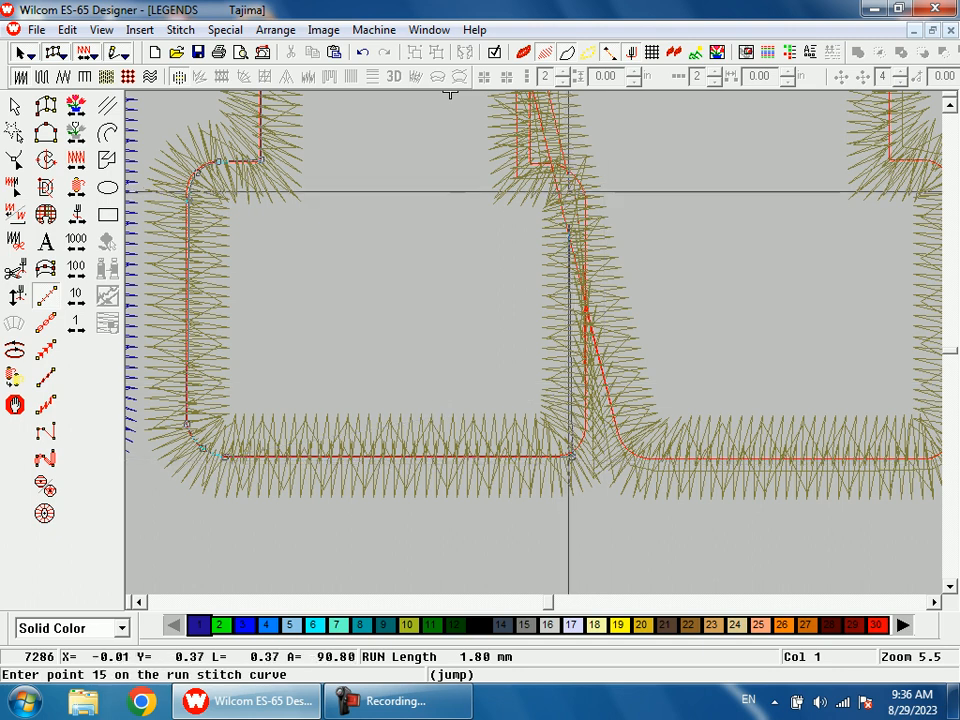
click(569, 193)
key(s)
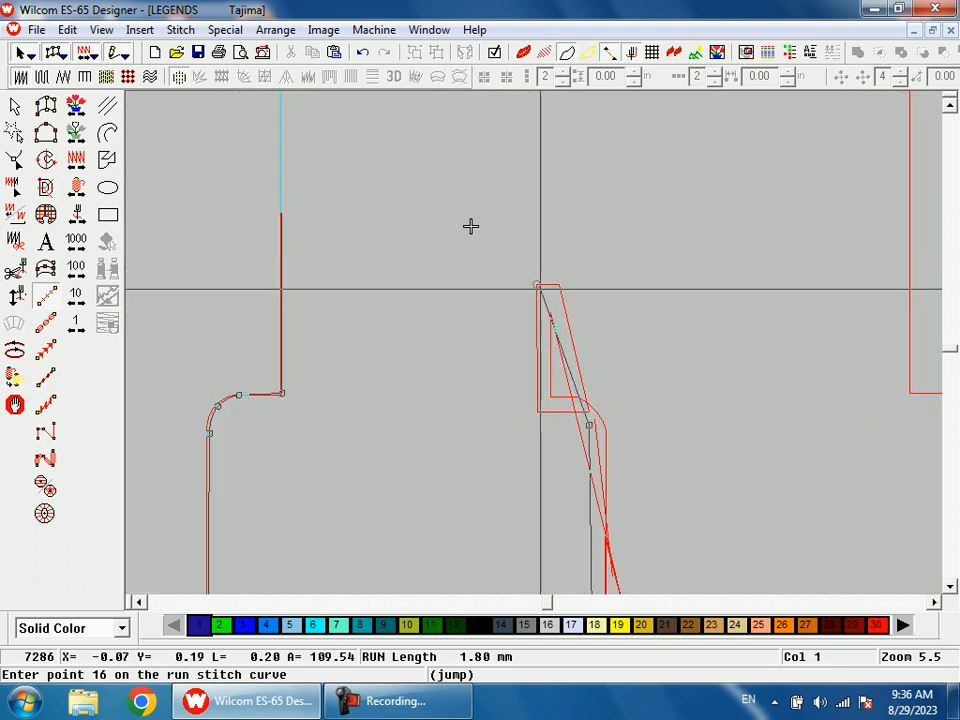
key(Return)
key(s)
key(shift+z)
key(shift+z)
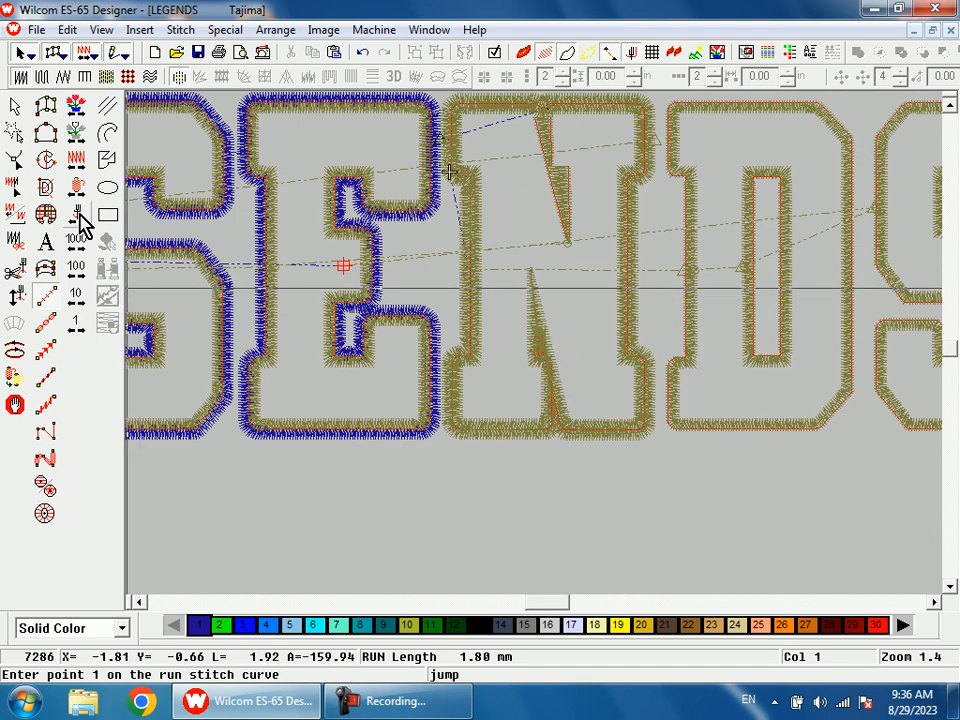
Step: Move the current stitch position to the jump just after the E's outer border
click(14, 105)
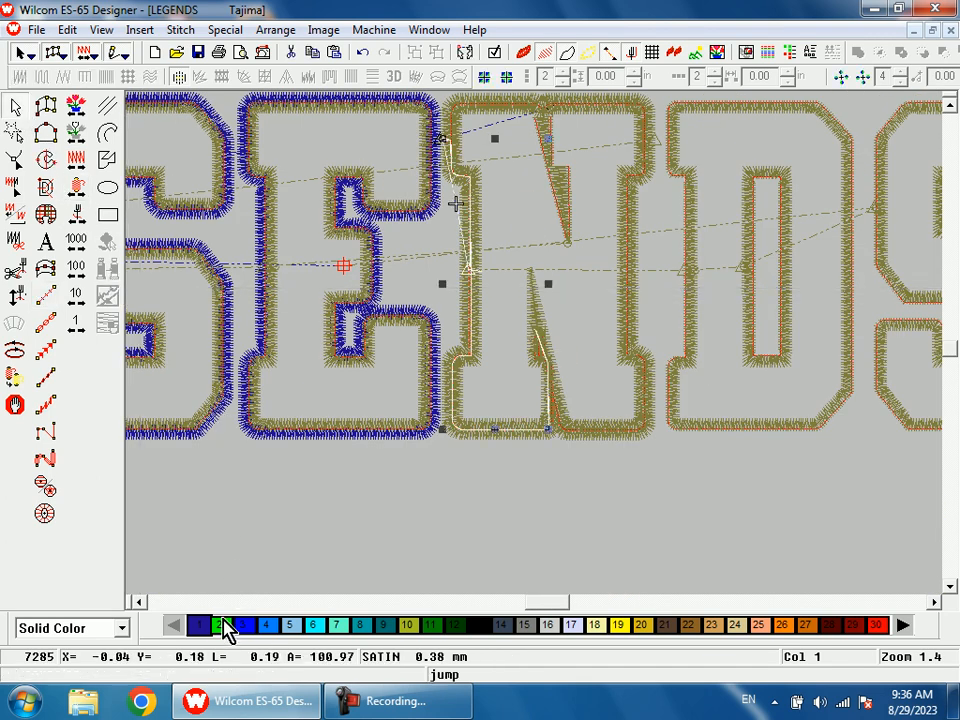
key(Escape)
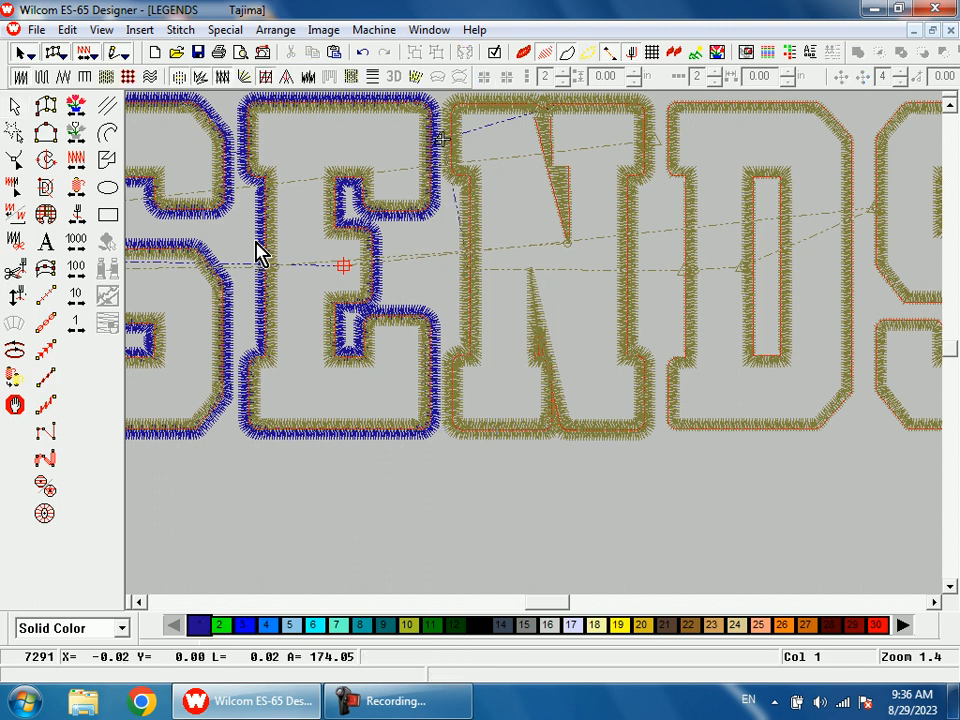
click(77, 212)
click(77, 212)
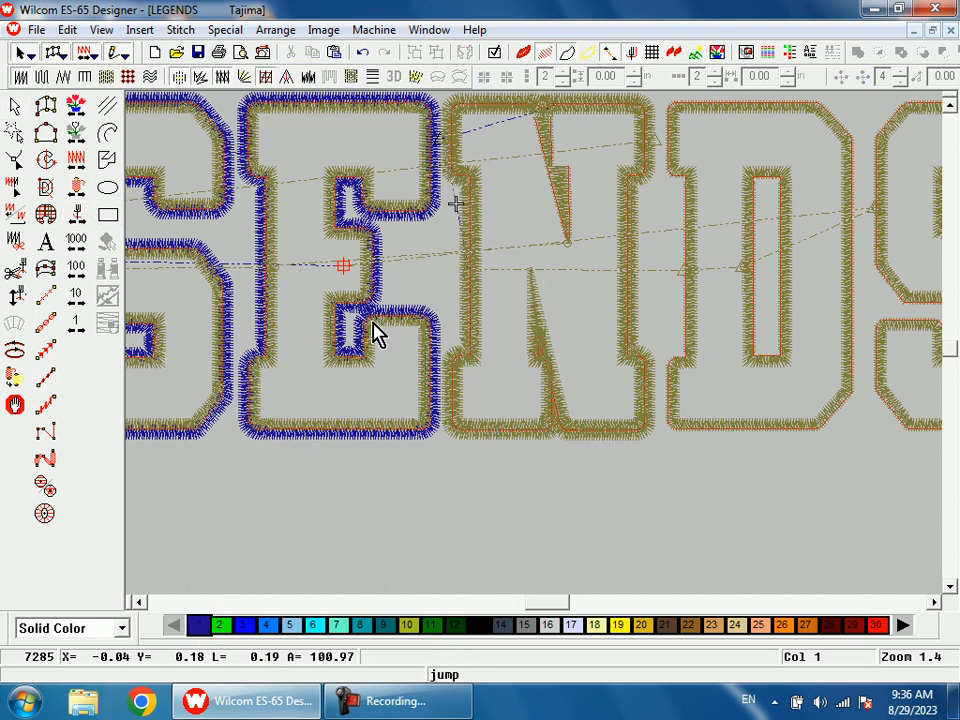
Step: Cut the run stitch leading to the N's notch and paste it back at the current stitch position
key(s)
drag(453, 166, 504, 276)
scroll(490, 272, up, 1)
key(s)
click(400, 112)
key(s)
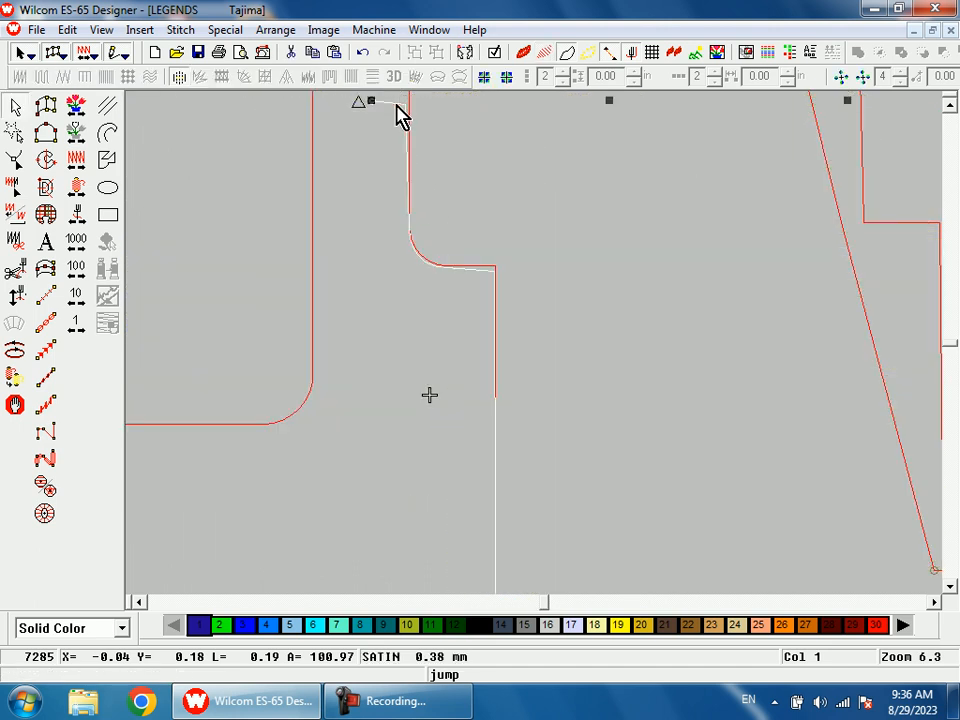
key(shift+z)
key(shift+z)
key(ctrl+x)
key(ctrl+v)
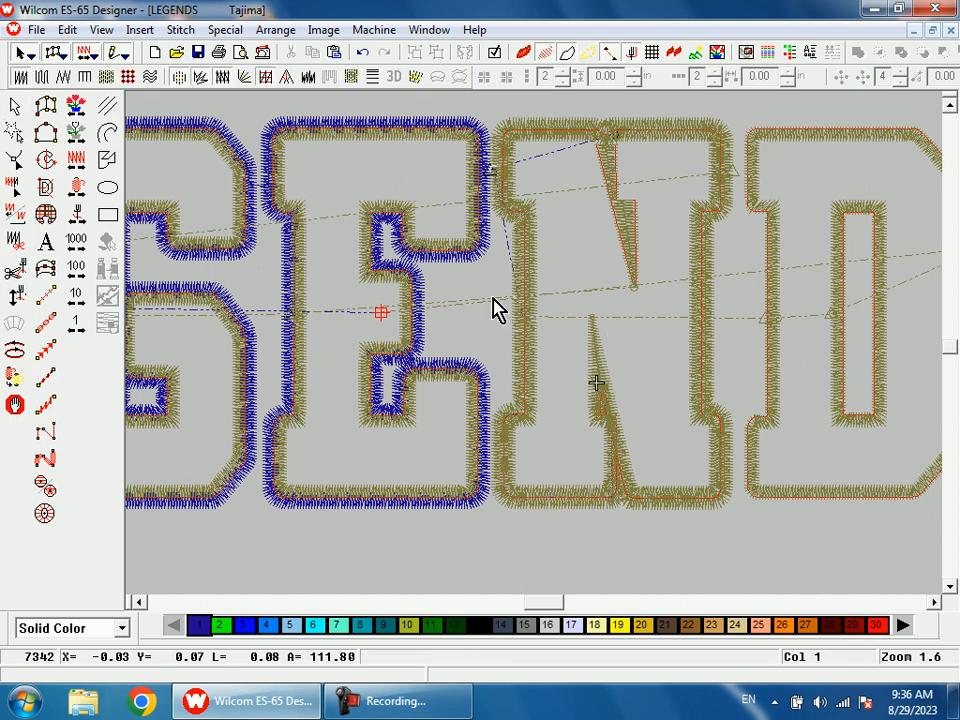
Step: Examine the N's outer border control points and entry point in relation to the connecting run on the stem
key(s)
key(s)
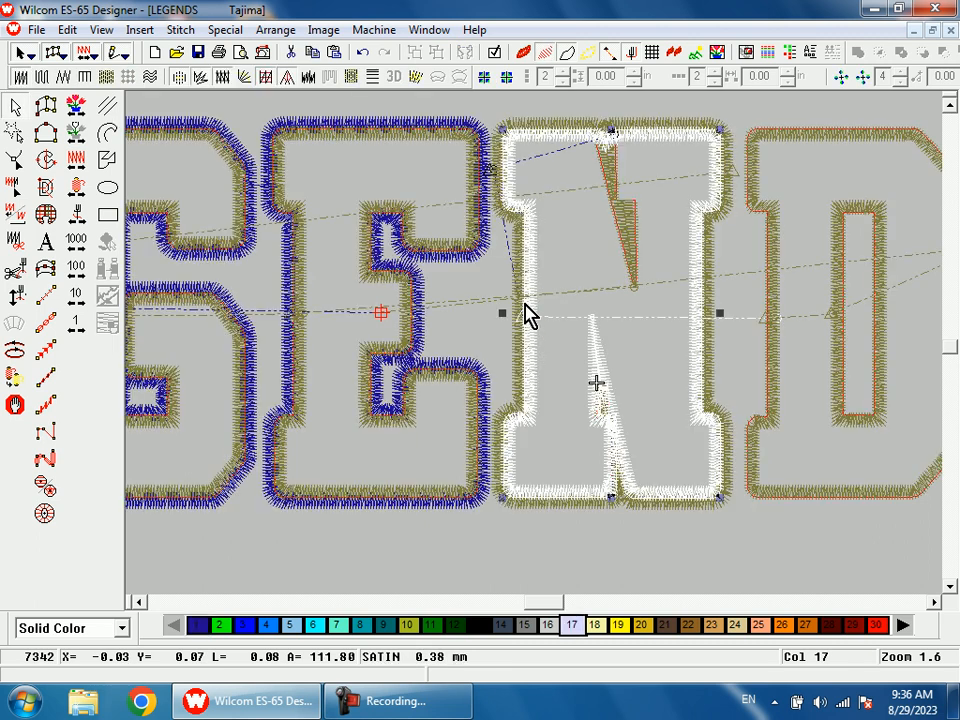
click(527, 313)
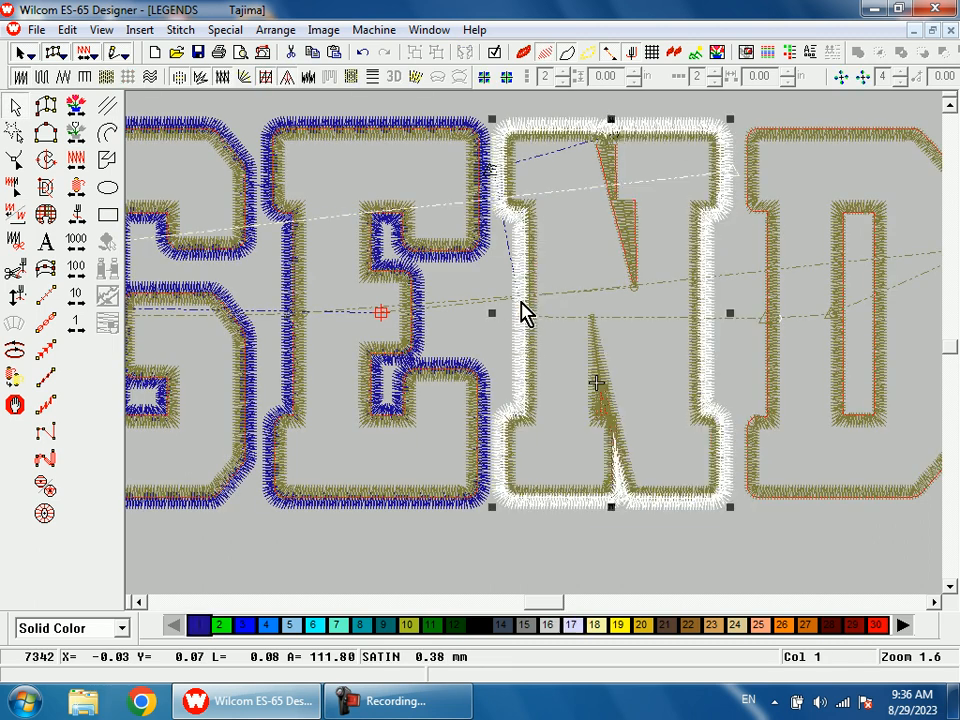
key(h)
key(s)
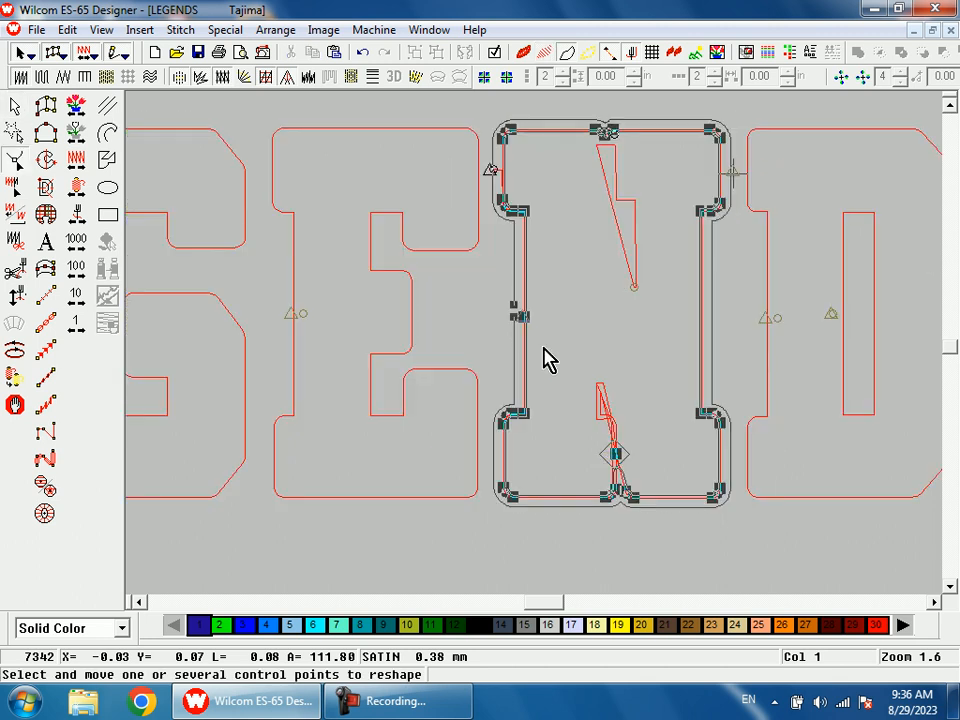
key(s)
key(b)
click(585, 422)
key(s)
key(s)
scroll(425, 312, up, 3)
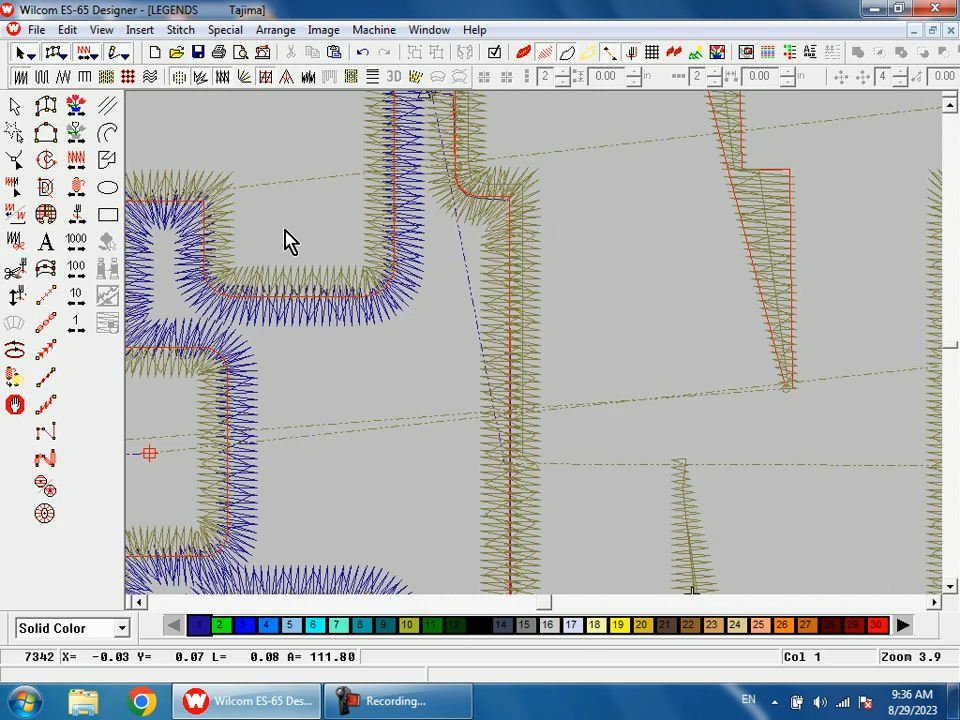
Step: Dismiss the Windows color scheme prompt without choosing an option
key(shift+z)
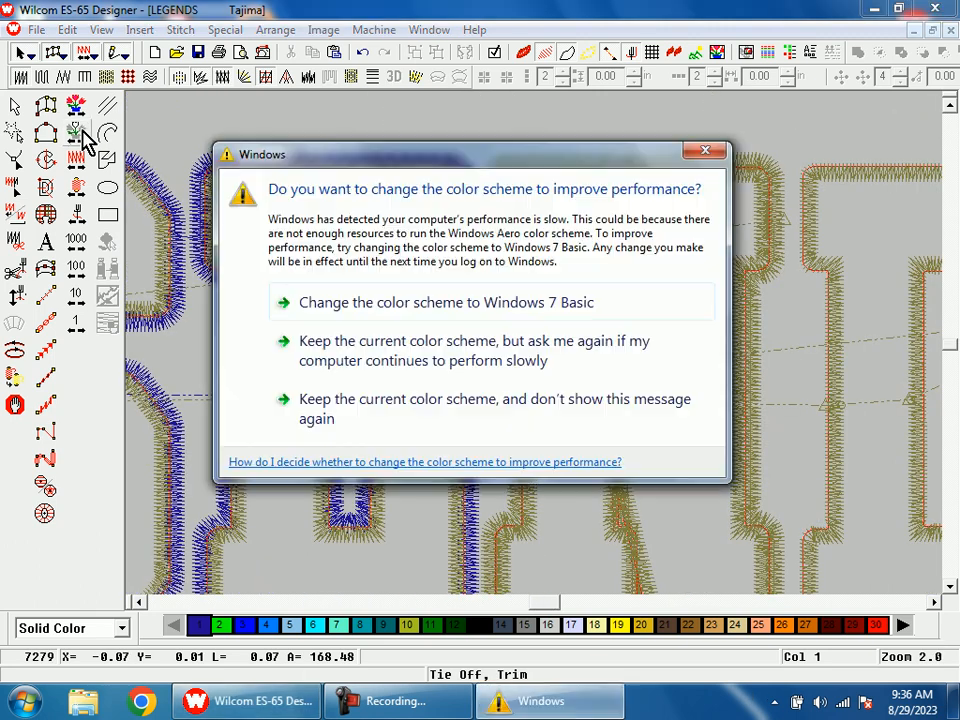
click(708, 156)
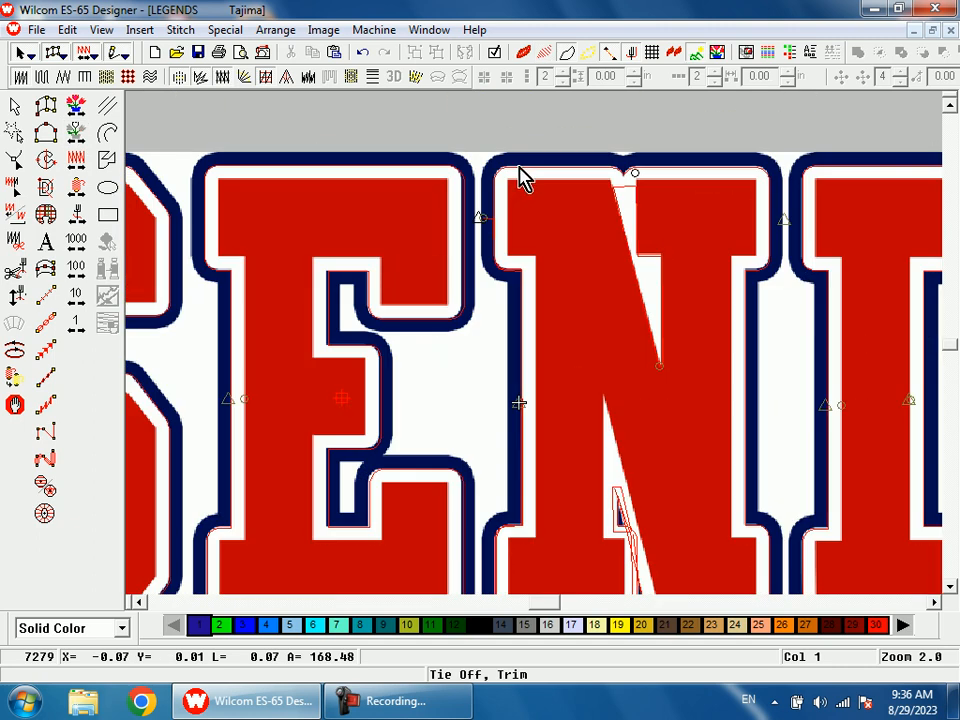
Step: Set the N's inner satin border to color 17
click(551, 251)
scroll(493, 358, down, 3)
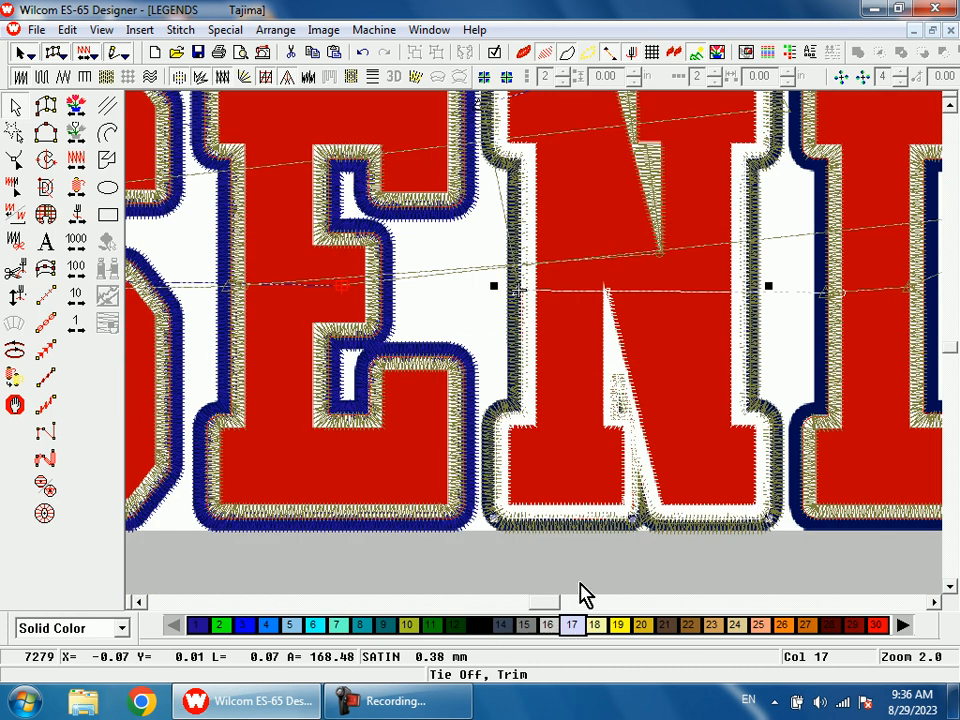
key(Delete)
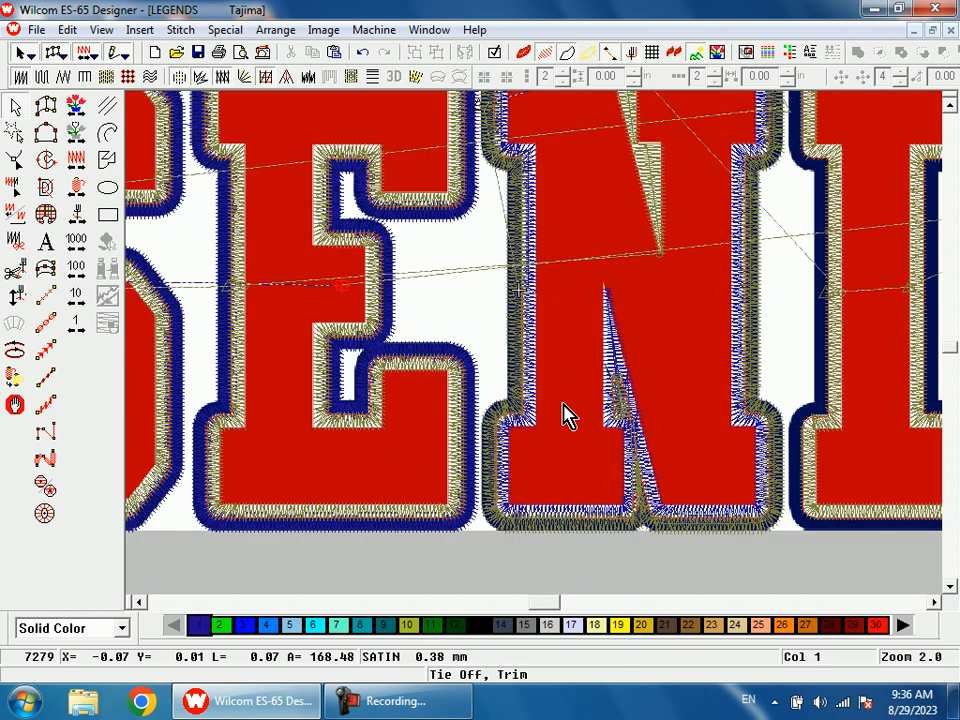
click(533, 327)
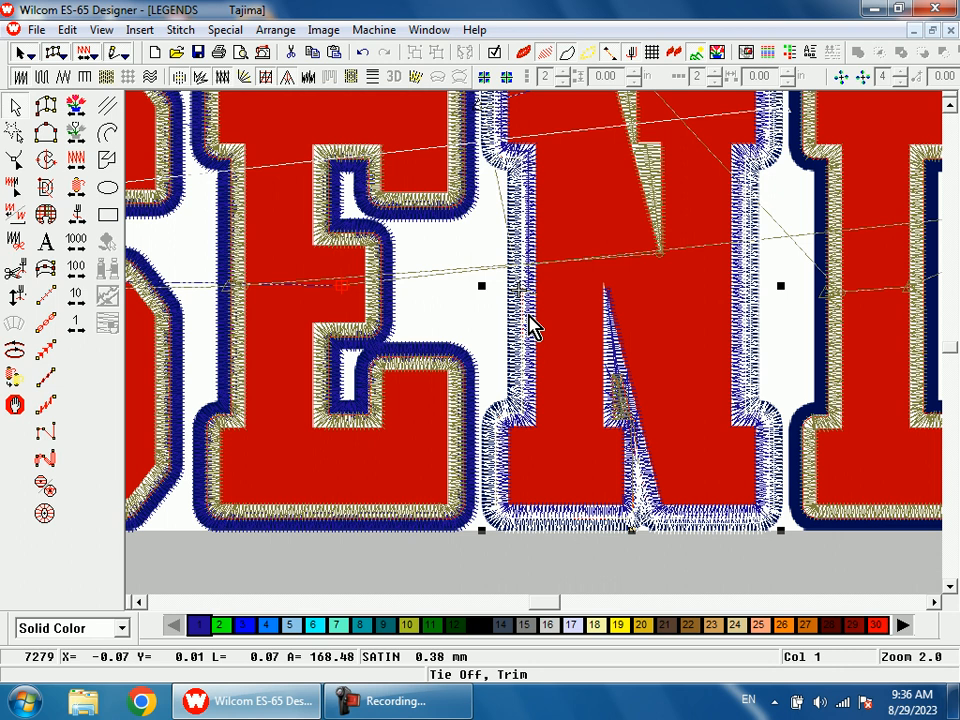
key(Delete)
click(576, 628)
key(Escape)
Step: Hide the artwork and move the current stitch position back to the tie-off just after the E's outer border
click(78, 220)
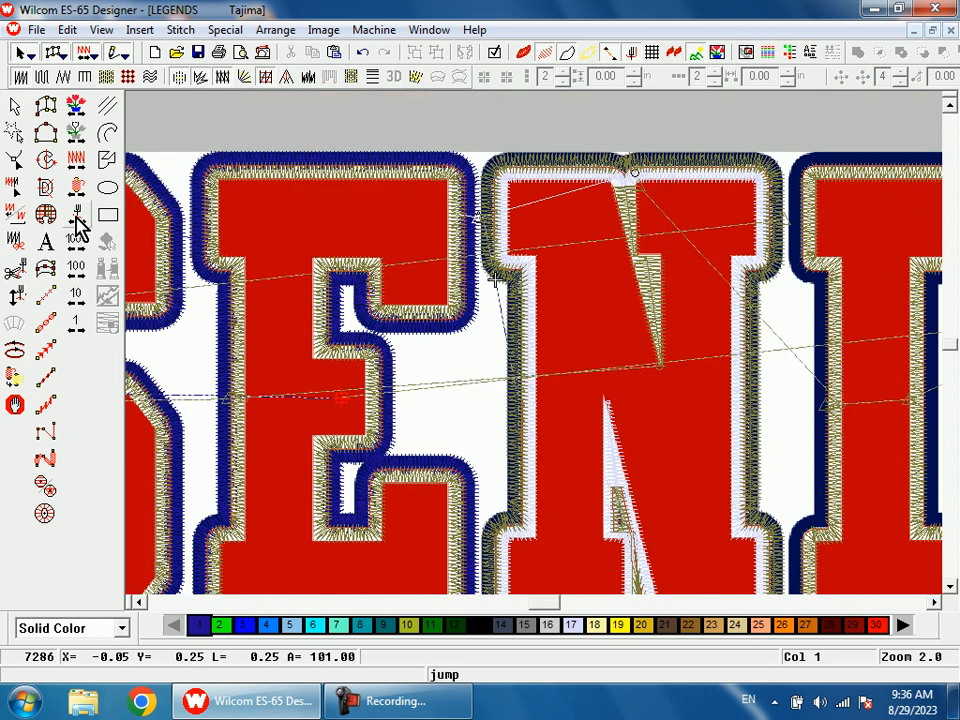
key(shift+z)
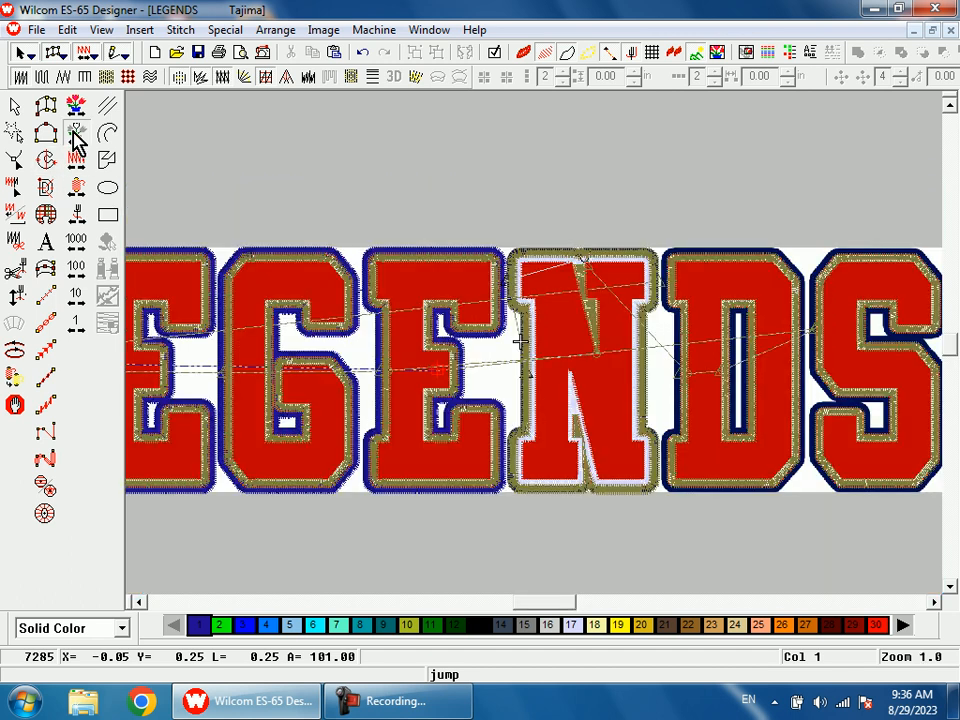
click(75, 133)
click(75, 133)
right_click(75, 133)
key(b)
drag(490, 232, 564, 394)
key(d)
right_click(80, 138)
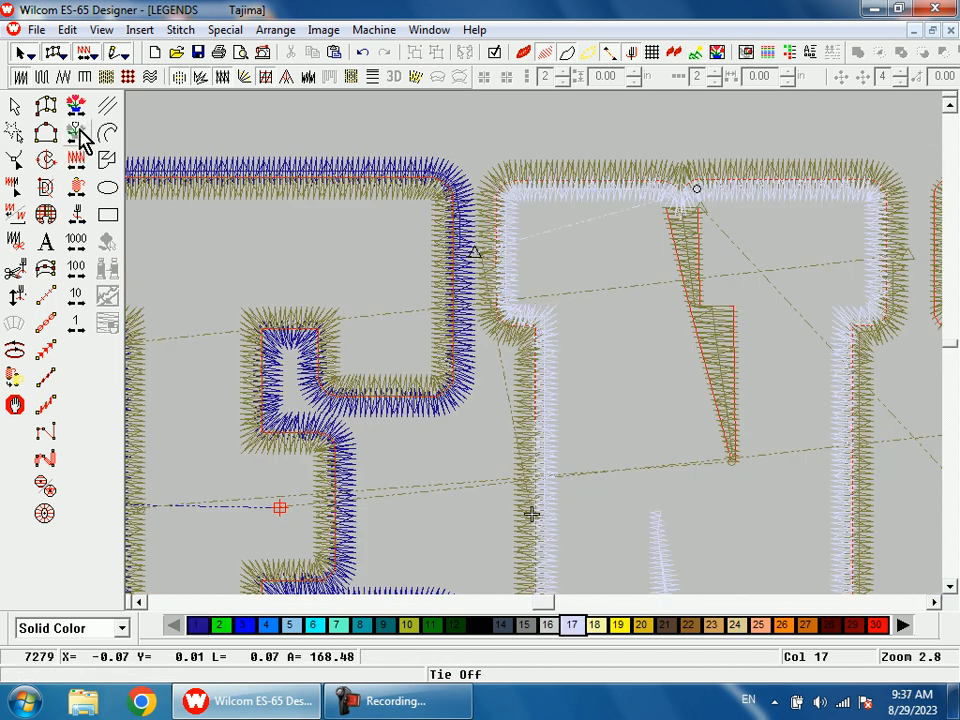
click(80, 138)
Step: Cut the run stitch leading along the N's stem to its notch and paste it at the current stitch position
key(s)
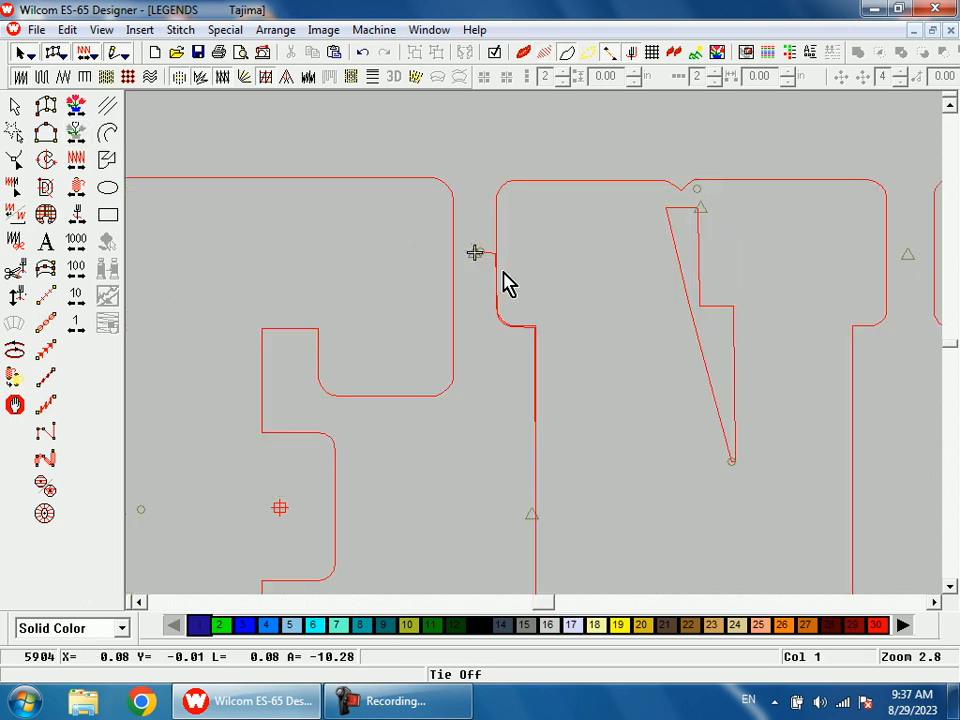
click(493, 265)
key(s)
scroll(600, 328, down, 2)
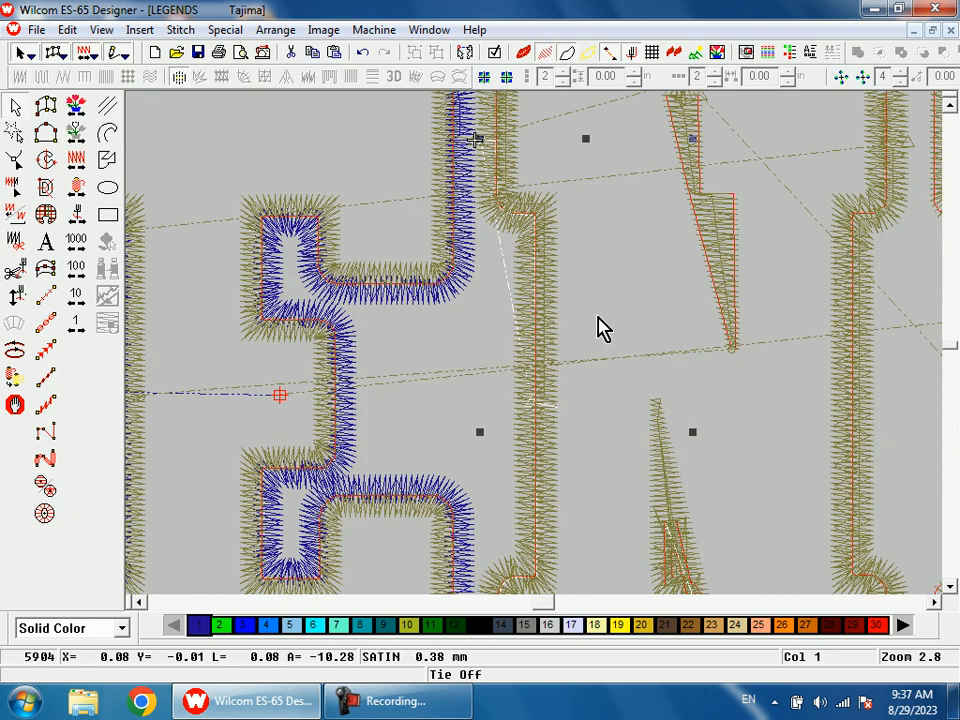
key(Escape)
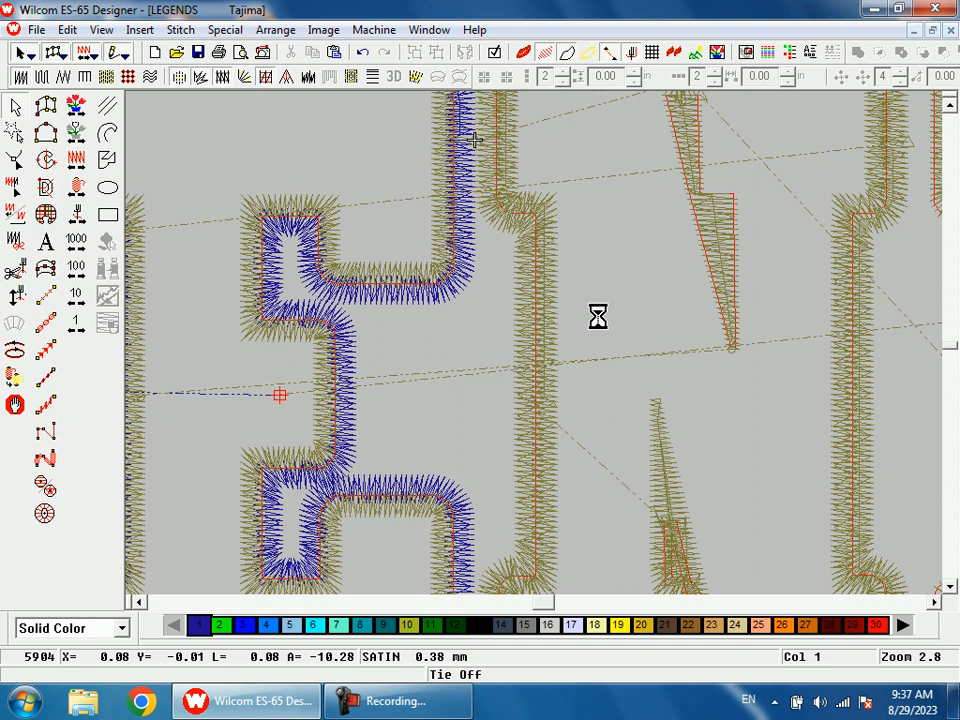
key(Tab)
key(shift+z)
key(shift+z)
Step: Select the N's lower notch fill together with its following run and outer satin border, and resequence them directly after the connecting run
key(b)
drag(549, 361, 570, 402)
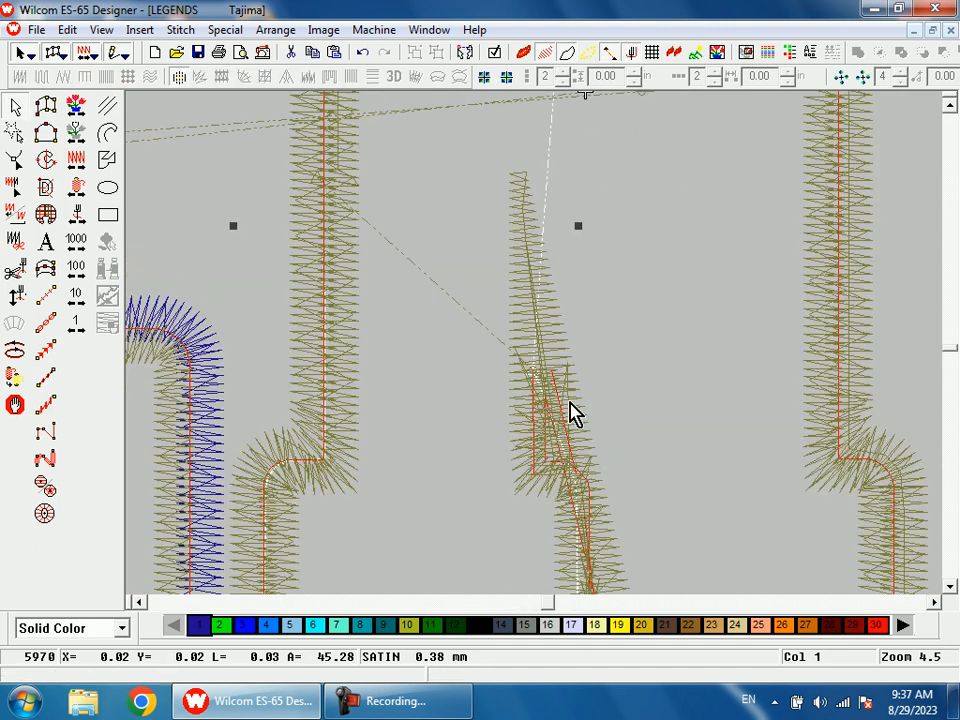
key(Escape)
click(562, 413)
scroll(610, 392, down, 2)
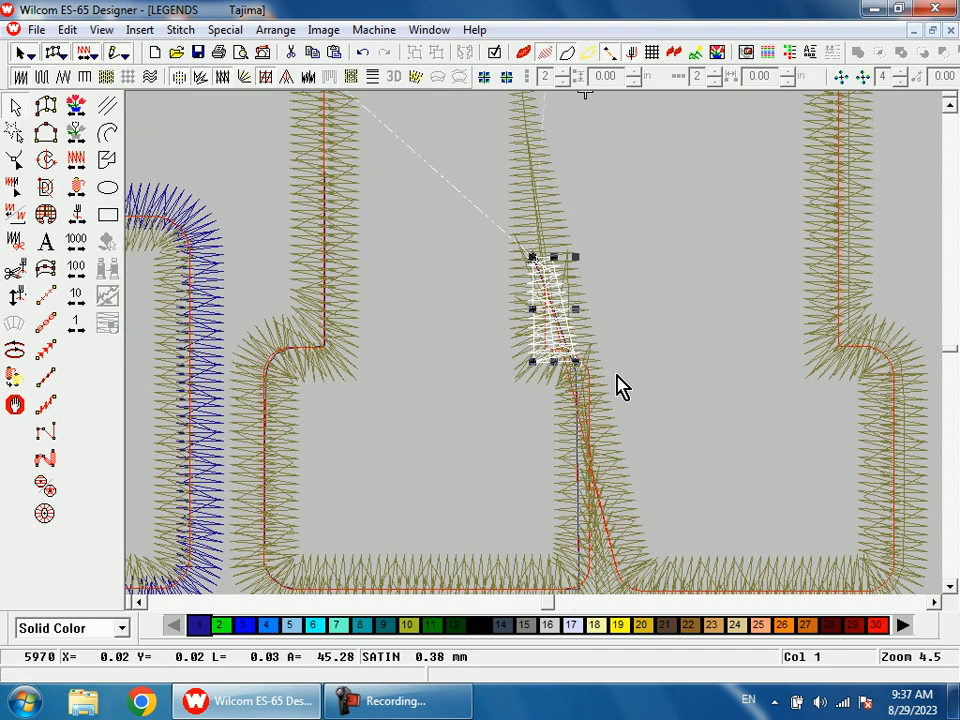
key(ctrl+Tab)
key(ctrl+Tab)
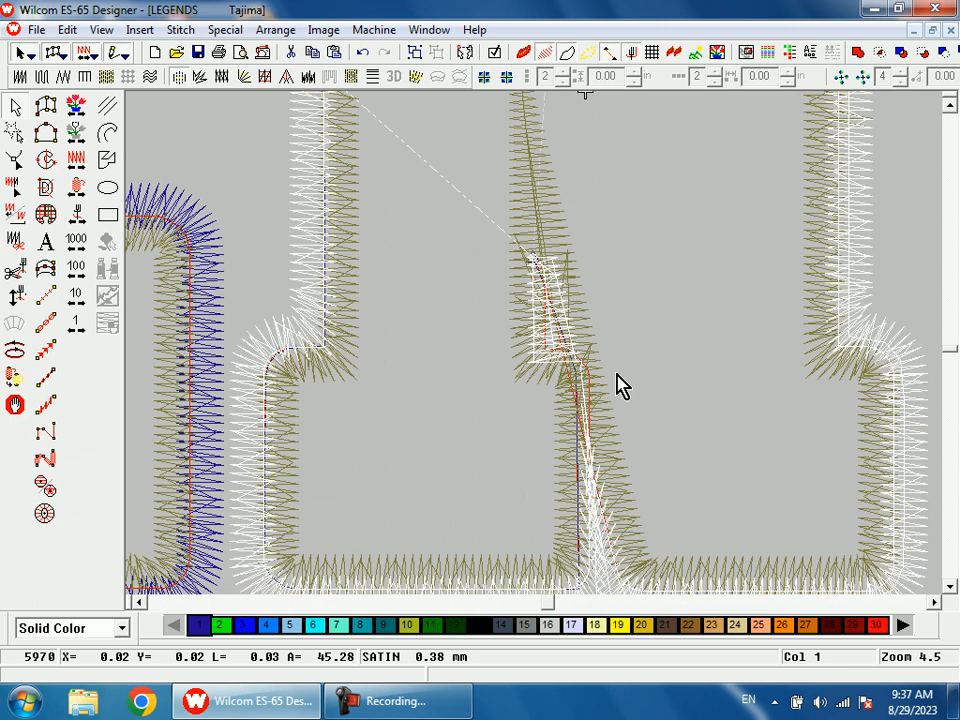
scroll(617, 375, down, 2)
key(shift+z)
key(ctrl+Tab)
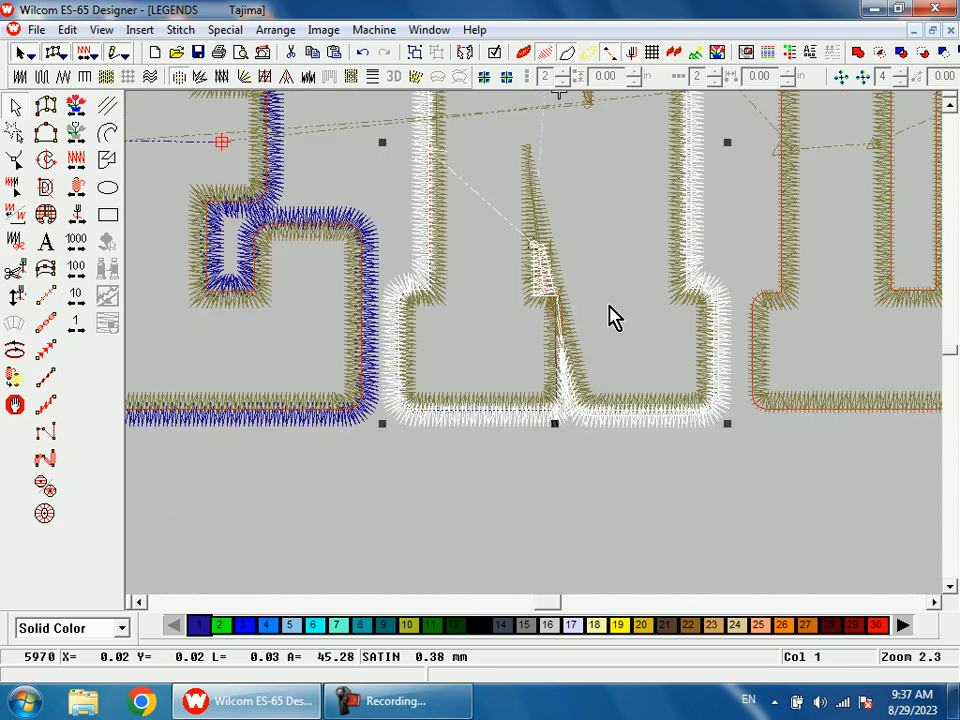
scroll(612, 318, up, 2)
key(Escape)
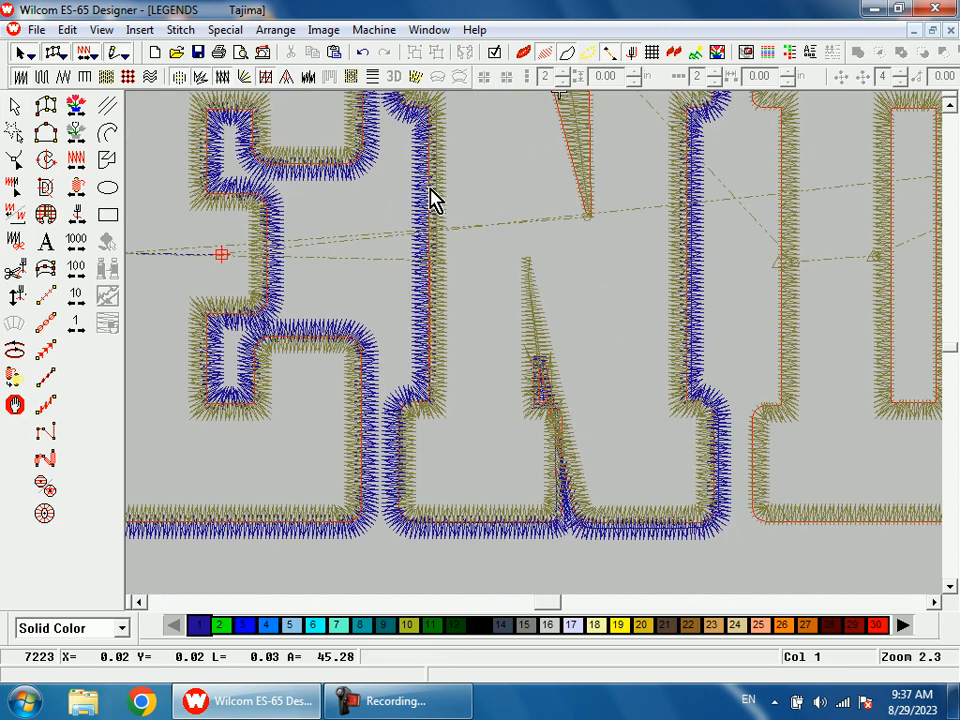
Step: Examine the N's outer border and notch pieces with the artwork hidden
key(shift+z)
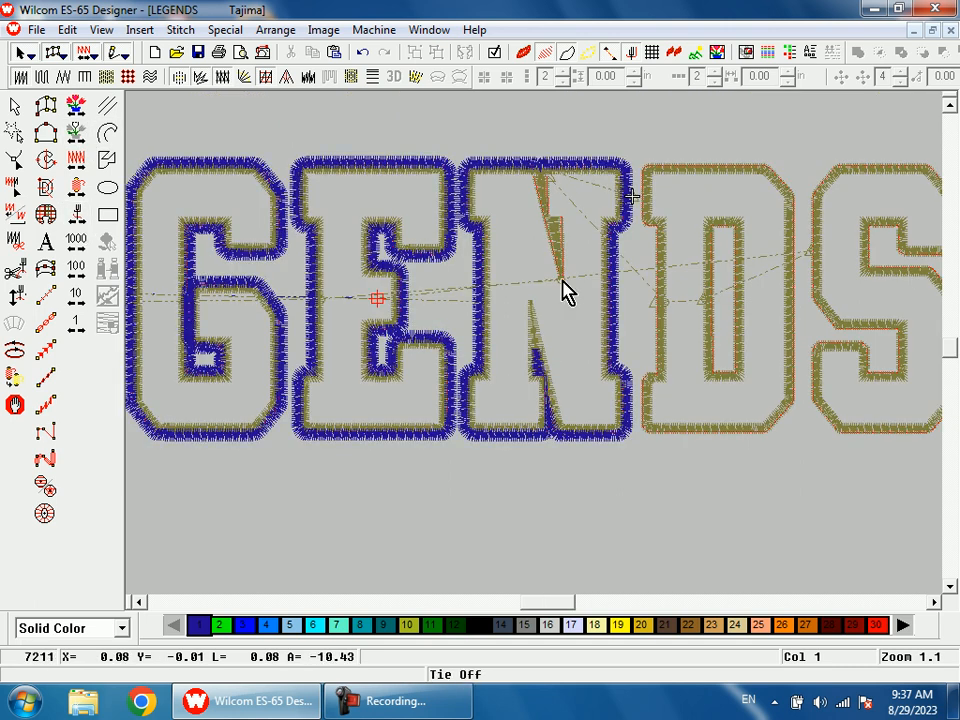
key(shift+z)
click(527, 295)
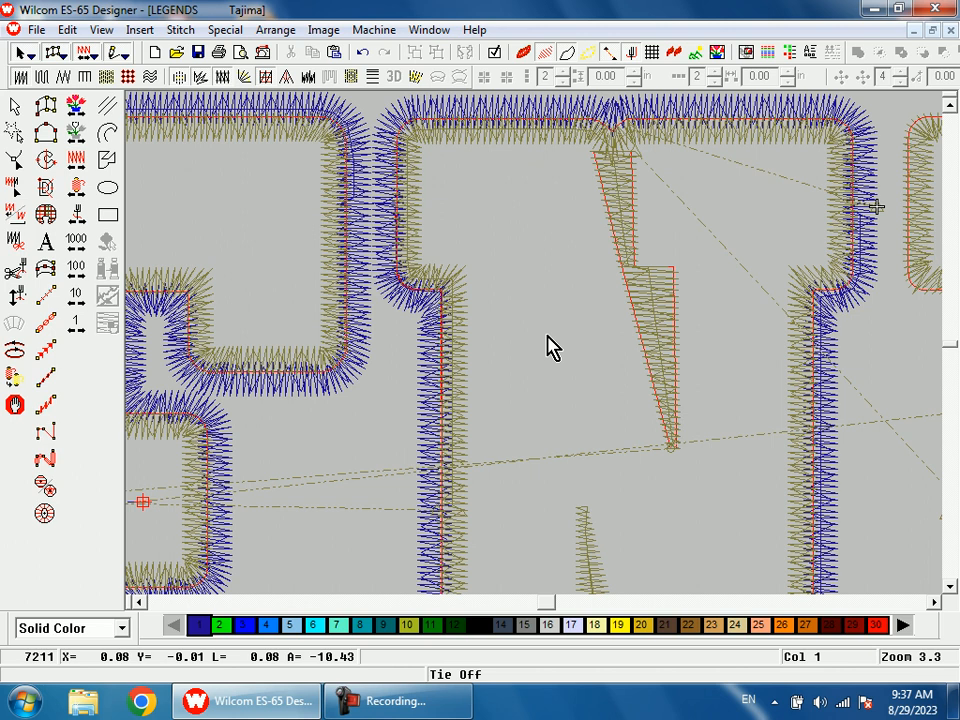
key(shift+z)
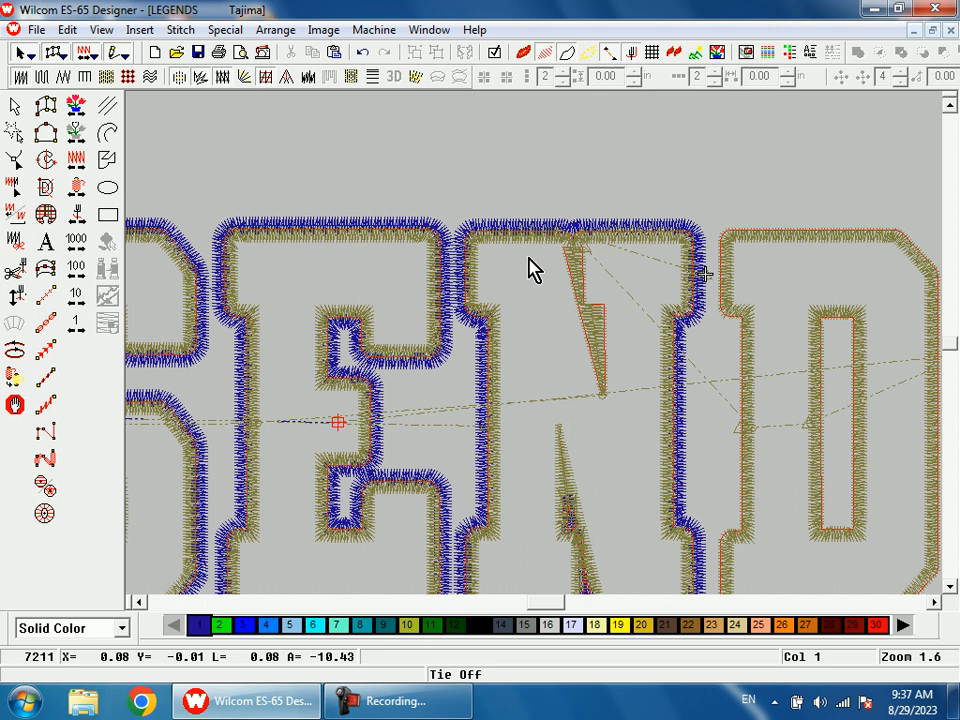
scroll(526, 258, down, 1)
key(shift+z)
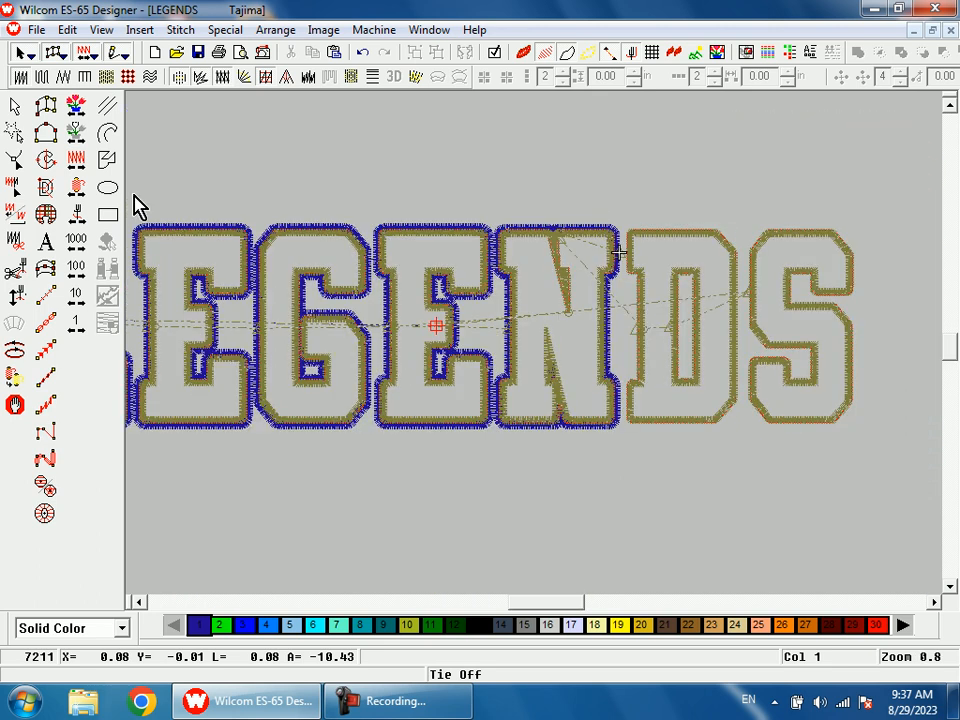
Step: Dismiss the Windows color scheme prompt and return the current stitch position to the tie-off ending the N's outer border
click(77, 133)
click(79, 214)
right_click(79, 214)
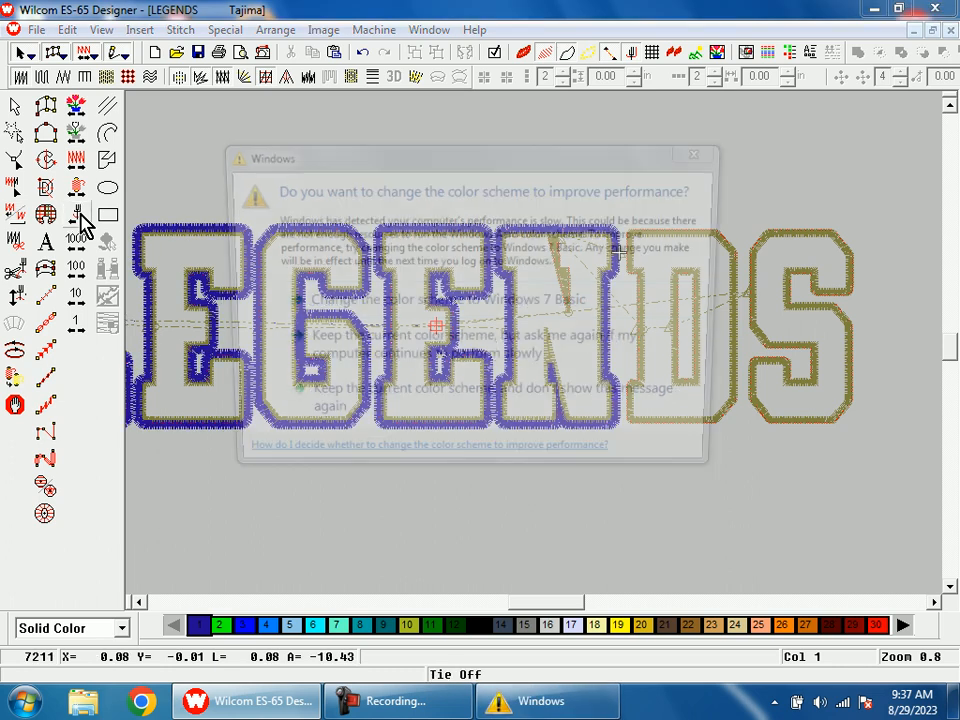
click(716, 152)
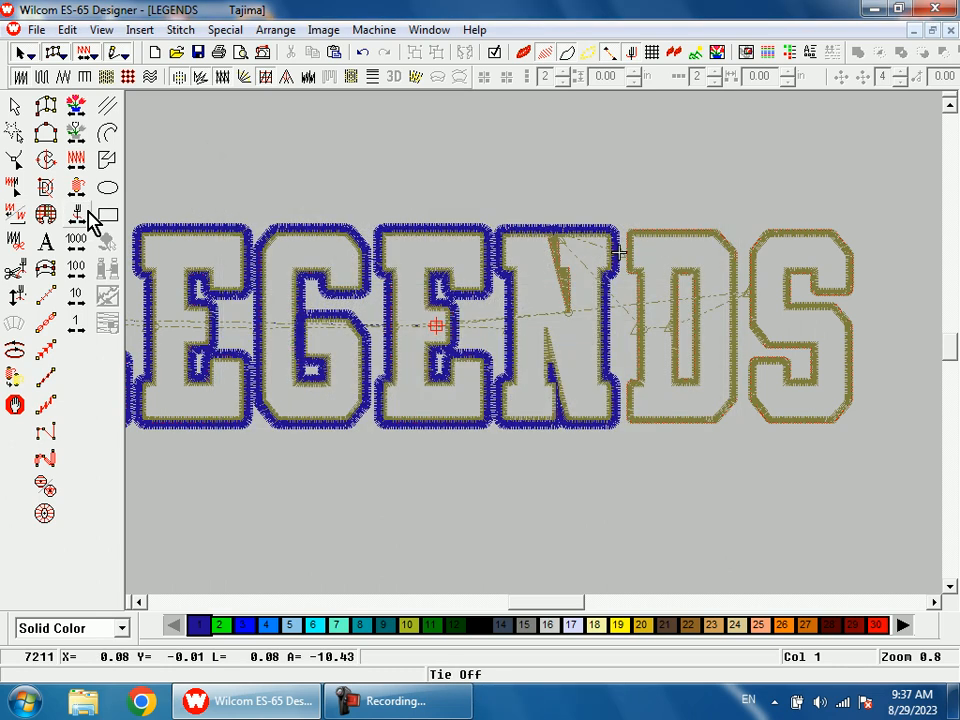
click(80, 216)
right_click(83, 220)
key(shift+z)
click(83, 220)
right_click(83, 220)
click(83, 220)
right_click(83, 220)
Step: Duplicate the satin border around the D's outer contour in color 1, with column width 0.06 in and Side 1 offset 80%
key(b)
drag(574, 302, 645, 418)
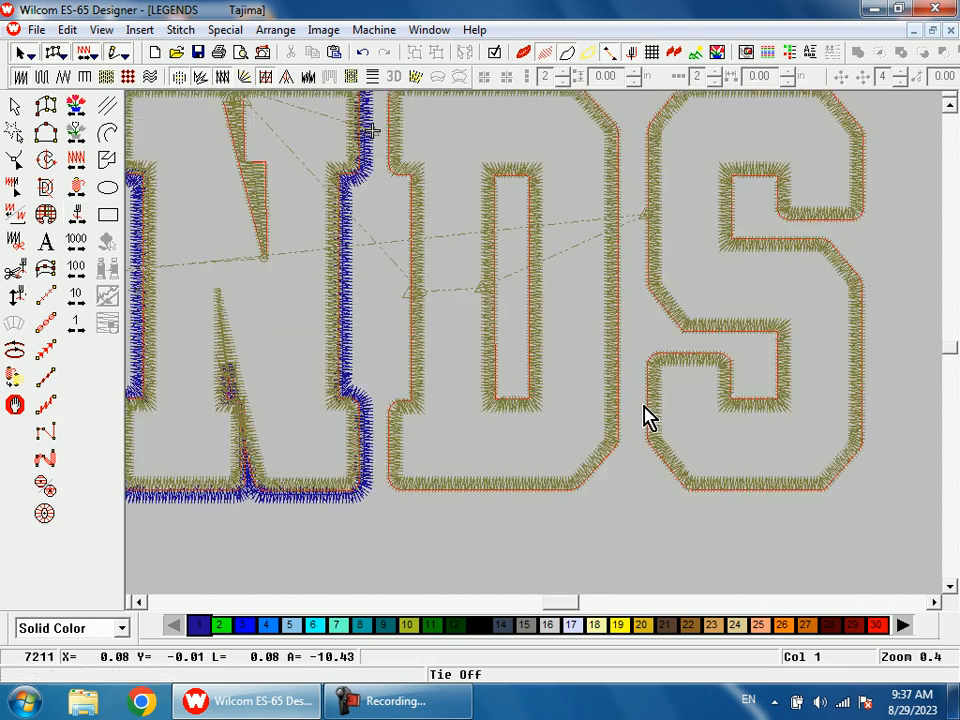
click(414, 222)
scroll(463, 262, up, 3)
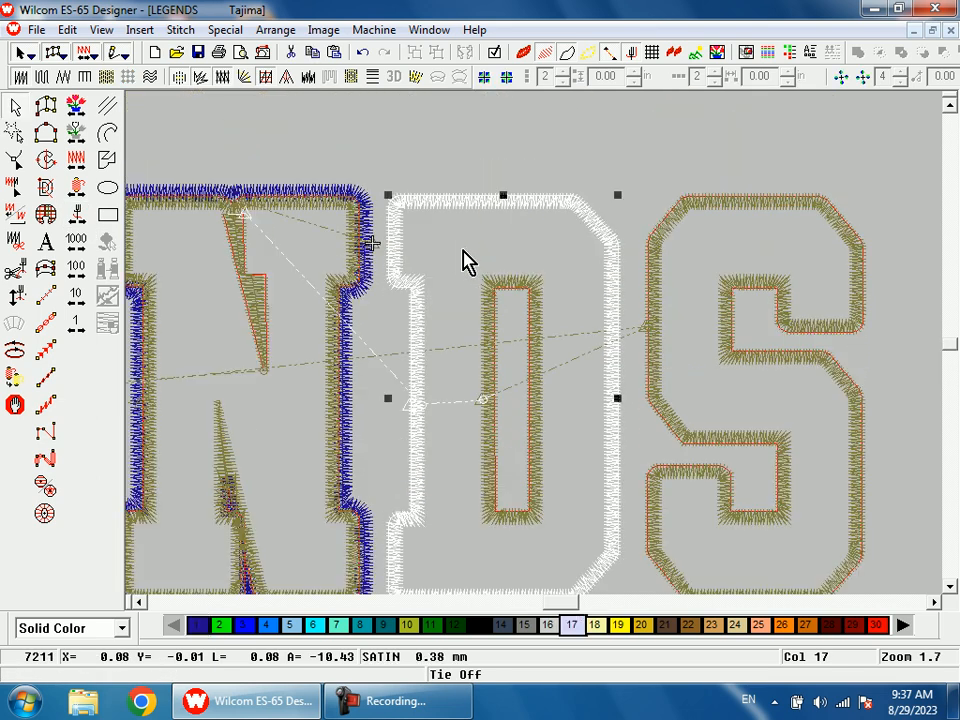
click(200, 625)
double_click(420, 364)
click(455, 224)
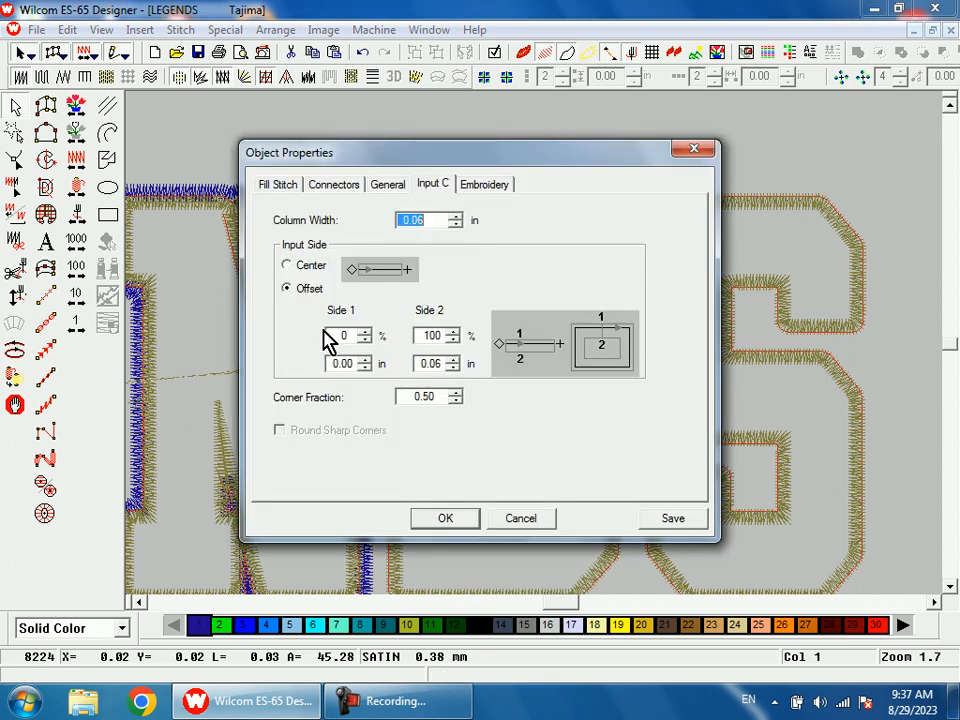
drag(349, 334, 316, 341)
text(80)
key(Return)
Step: Move the exit point of the D's new outer border to the side facing the S
key(h)
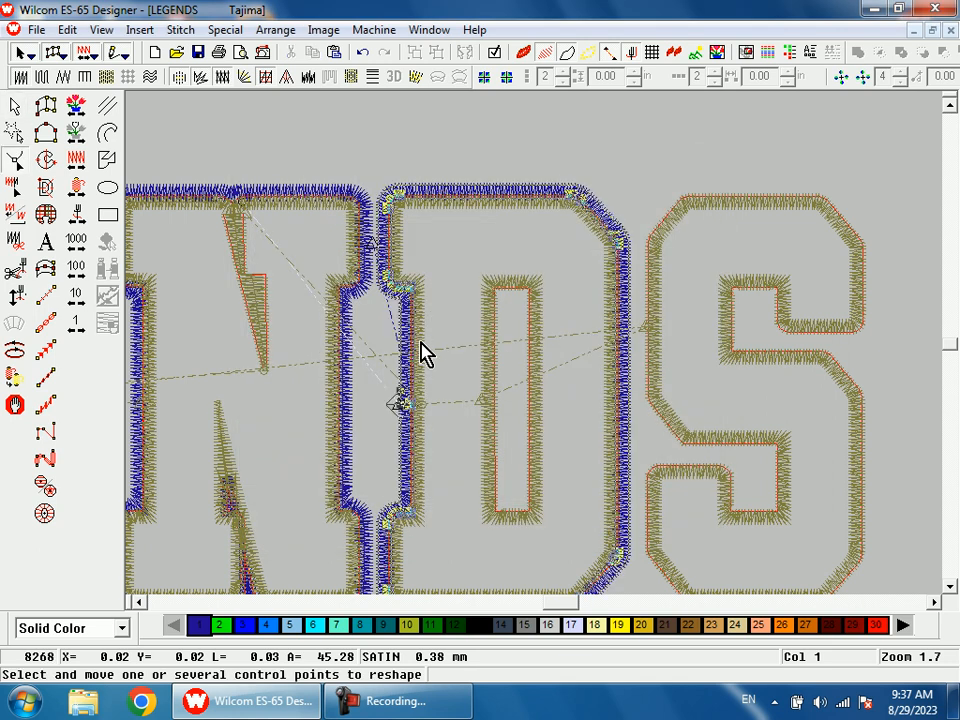
key(s)
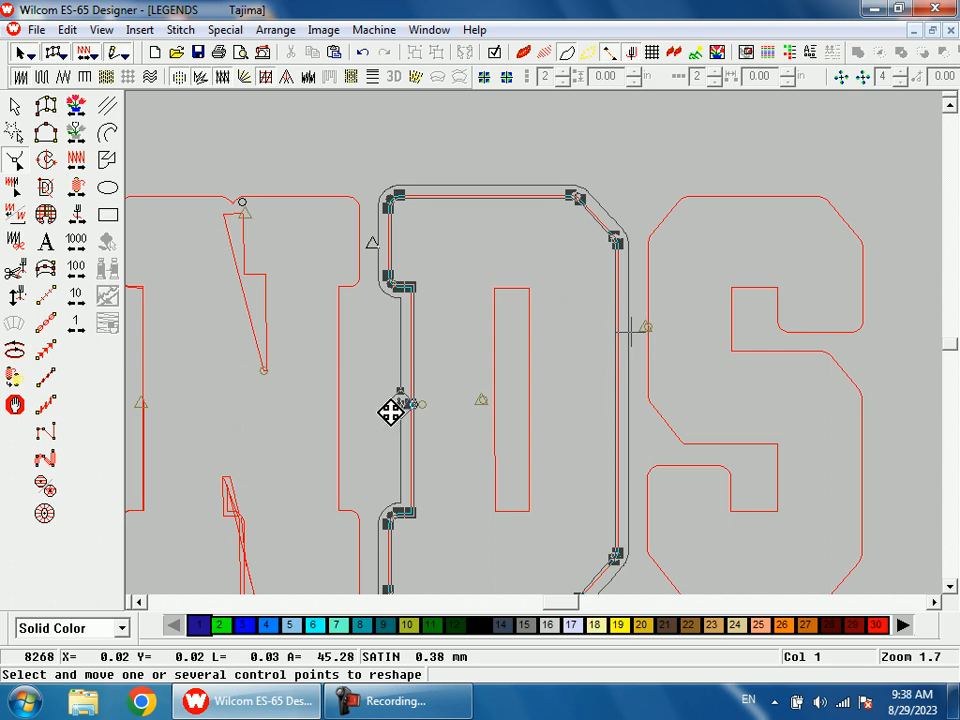
key(s)
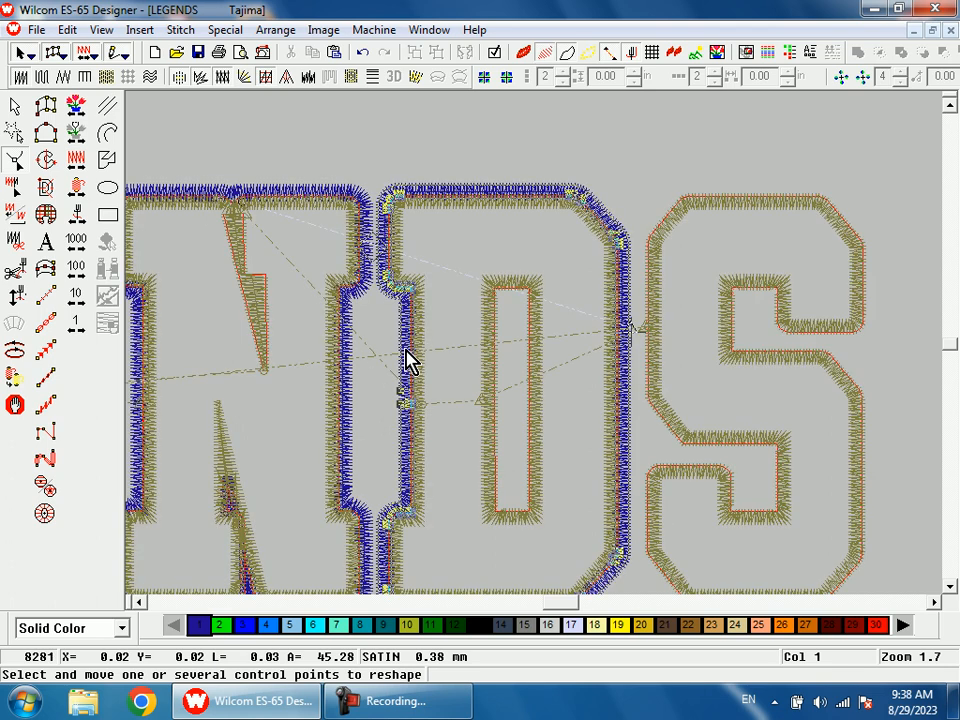
Step: Duplicate the S's satin border, adjust the copy's column width and set its Side 1 offset to 80%
click(700, 205)
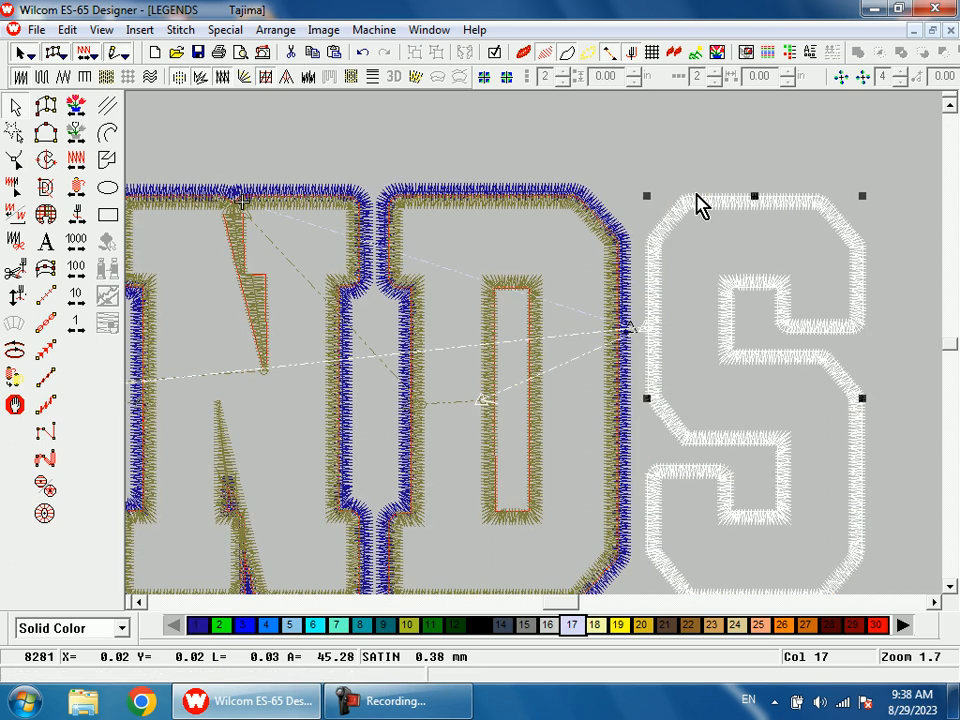
key(ctrl+d)
double_click(576, 318)
click(456, 216)
double_click(345, 335)
text(80)
key(Return)
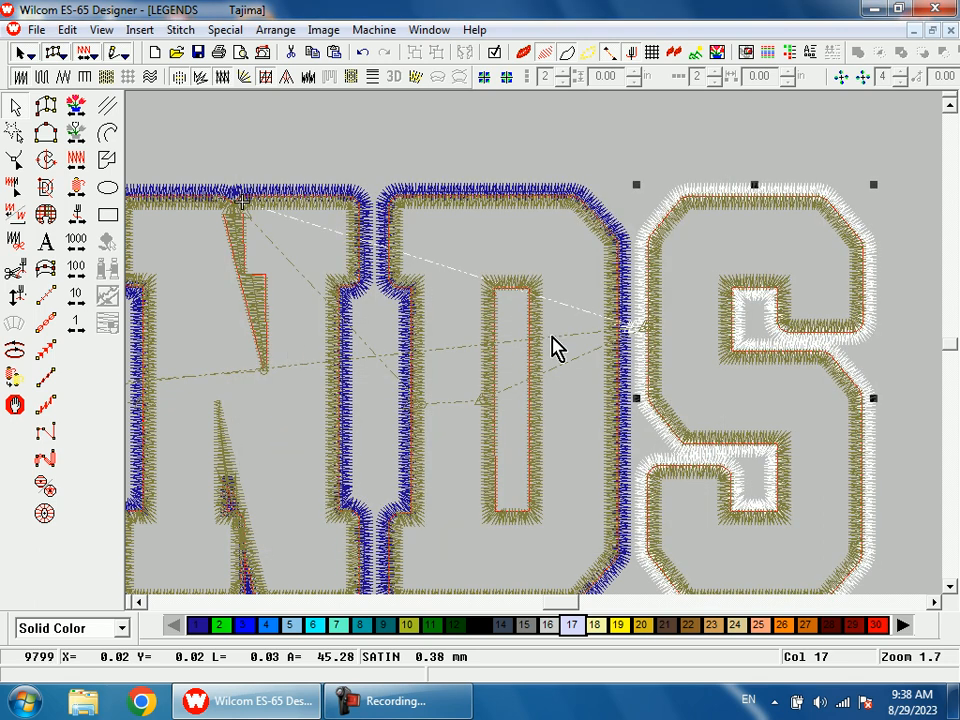
Step: Set the S's new outer border to color 1
key(h)
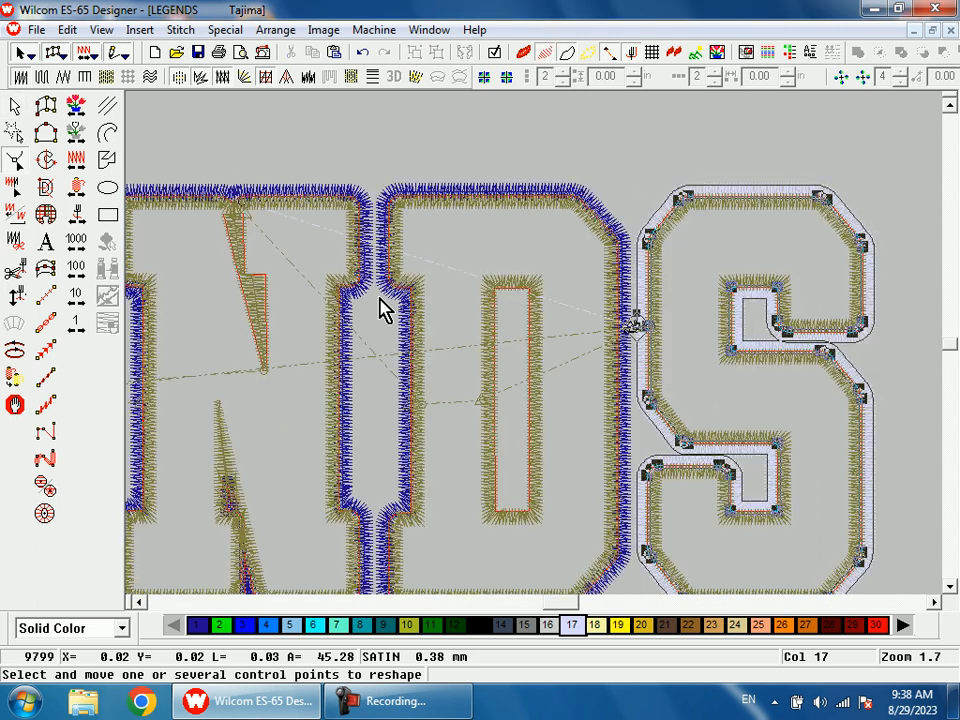
click(14, 110)
click(197, 626)
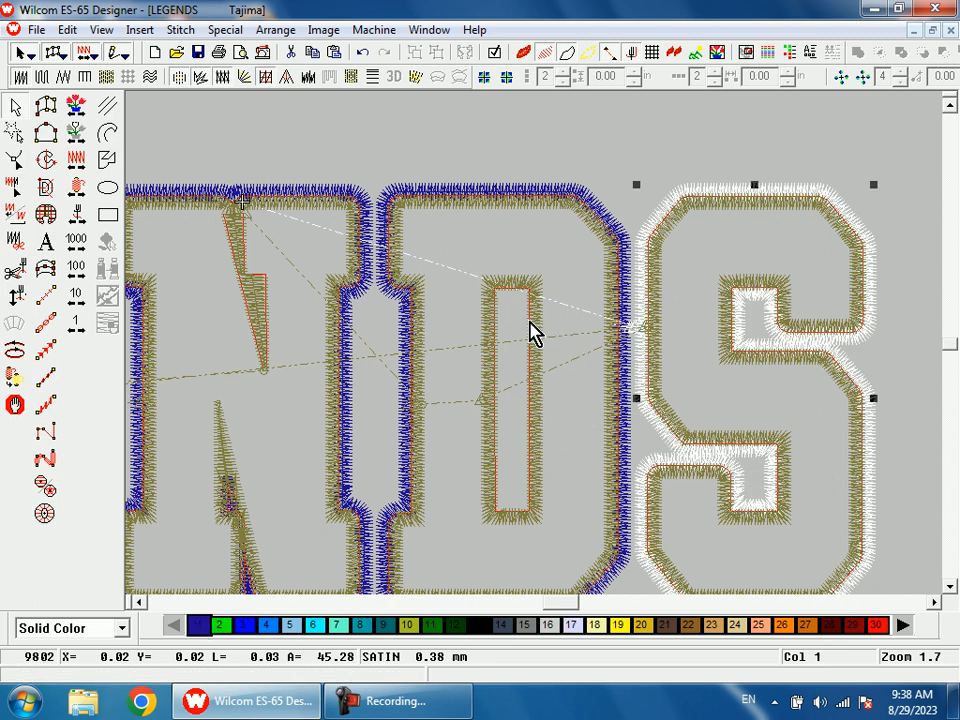
key(Escape)
Step: Digitize a short run stitch connecting the end of the D's outer border to the S's outer border
click(86, 129)
click(75, 210)
right_click(75, 210)
right_click(84, 215)
key(b)
drag(617, 298, 648, 379)
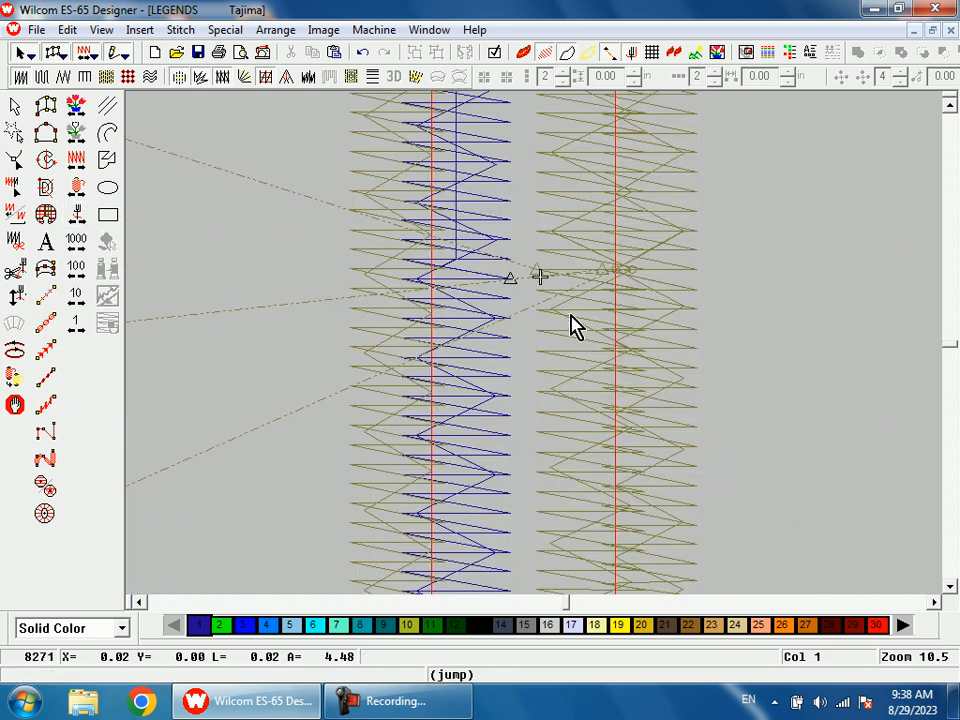
key(space)
click(540, 276)
click(630, 270)
key(Return)
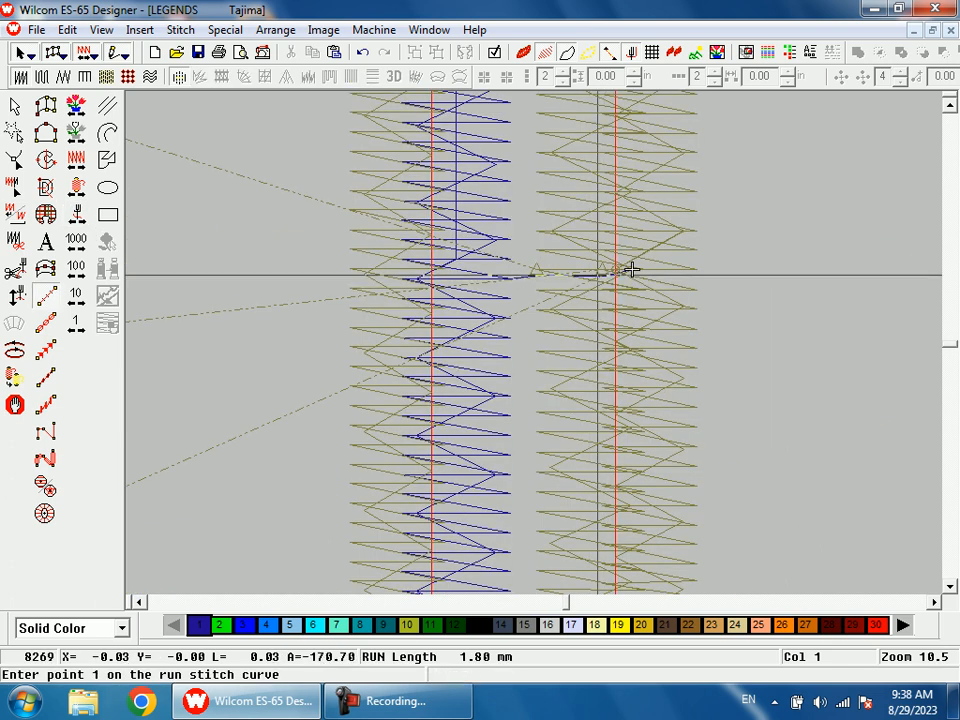
Step: Leave the run stitch tool and move the current stitch position to the tie-off ending the S's outer border
key(shift+z)
click(78, 212)
right_click(78, 215)
key(shift+z)
key(shift+z)
key(shift+z)
key(shift+z)
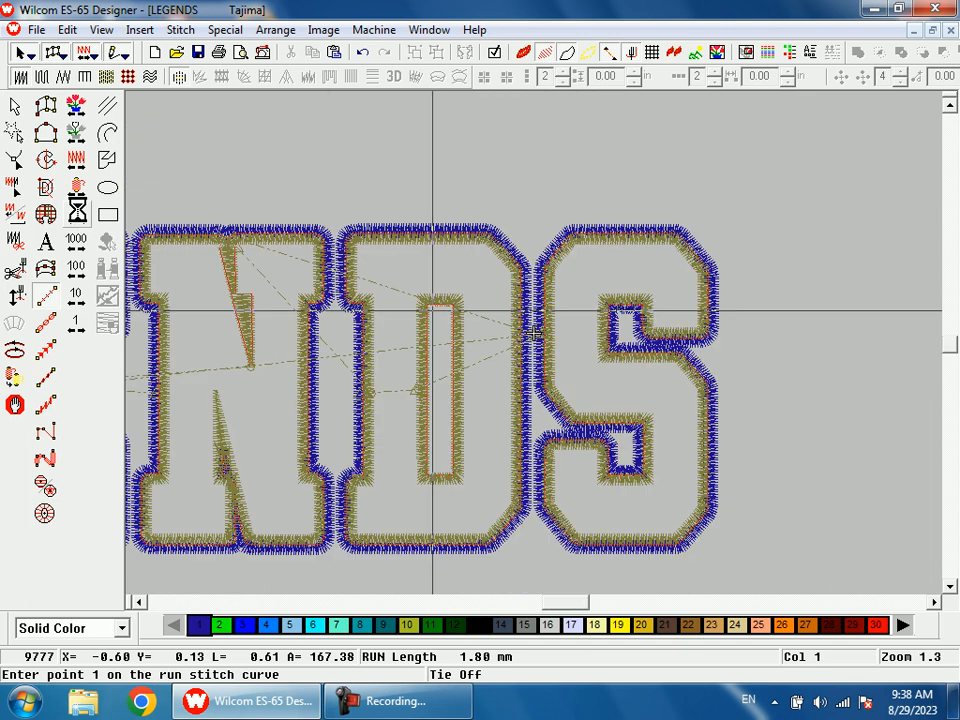
key(Escape)
Step: Duplicate the satin border around the D's inner opening and set the copy to color 1
key(b)
drag(486, 311, 536, 390)
key(Escape)
click(504, 325)
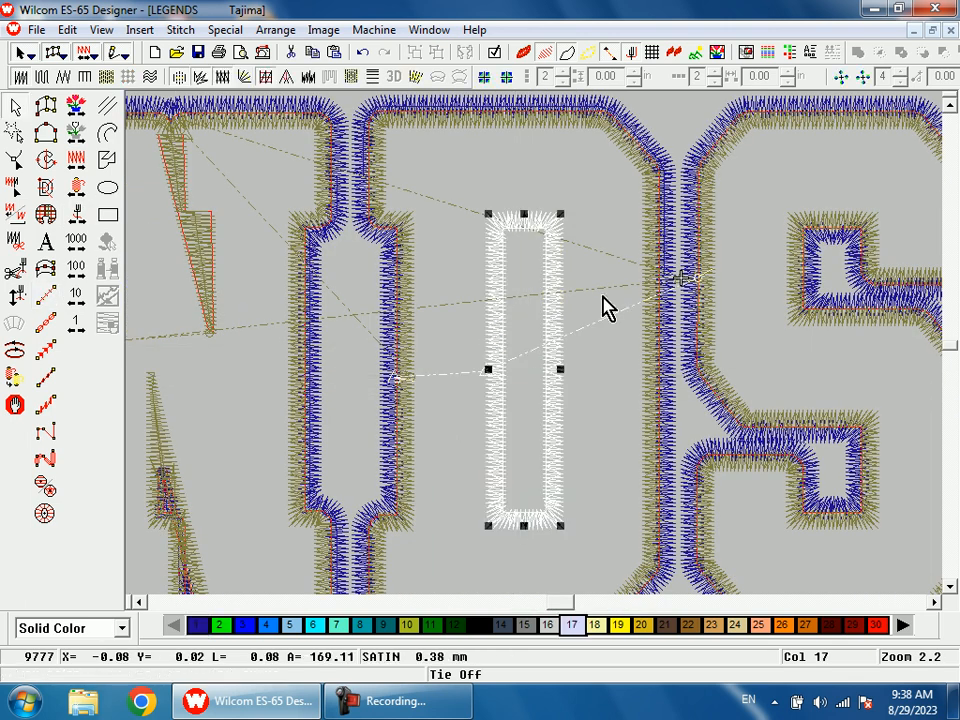
key(shift+z)
key(shift+z)
key(shift+z)
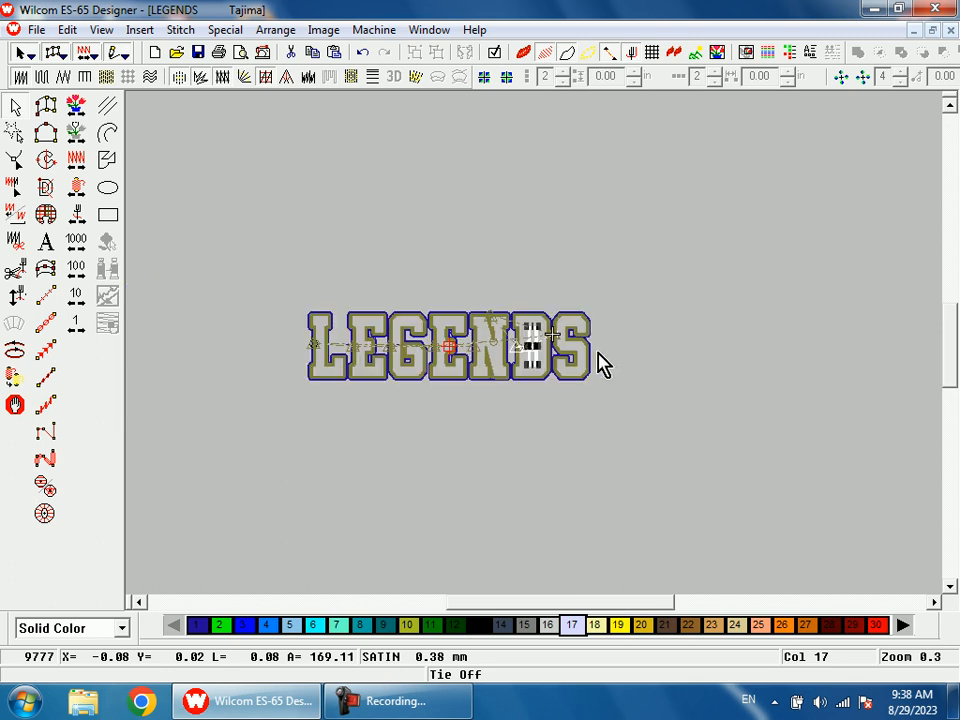
key(b)
drag(505, 301, 556, 384)
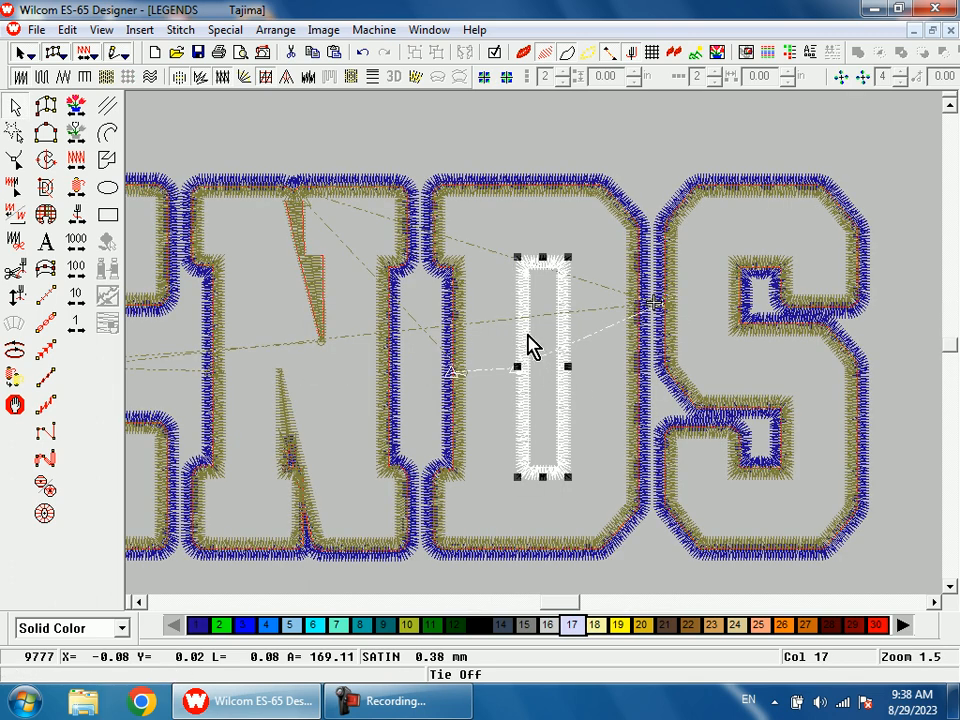
key(t)
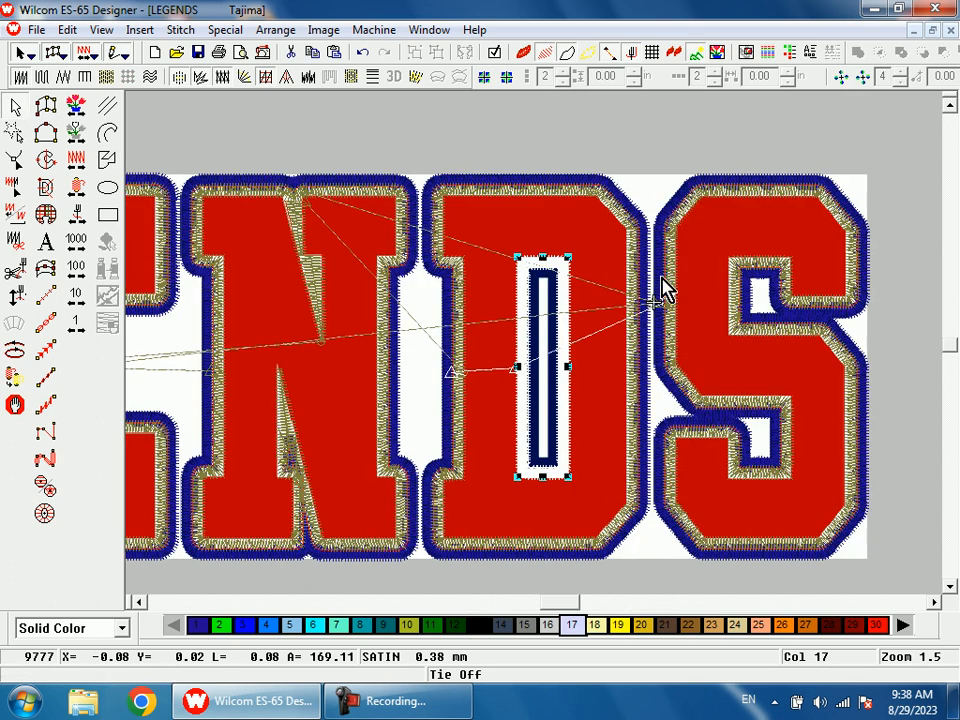
key(d)
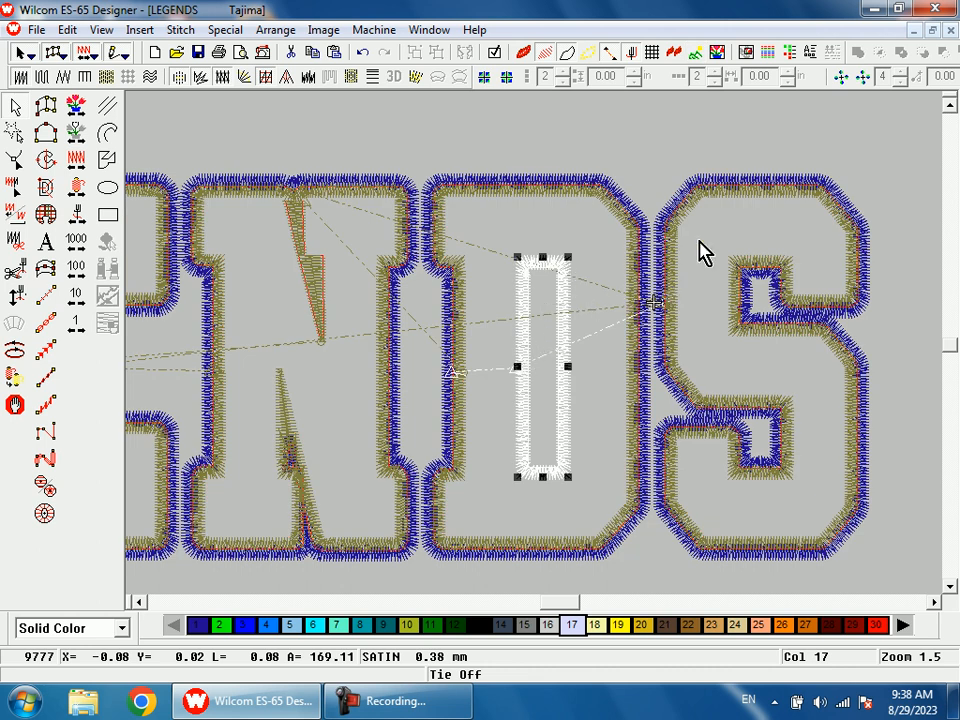
key(d)
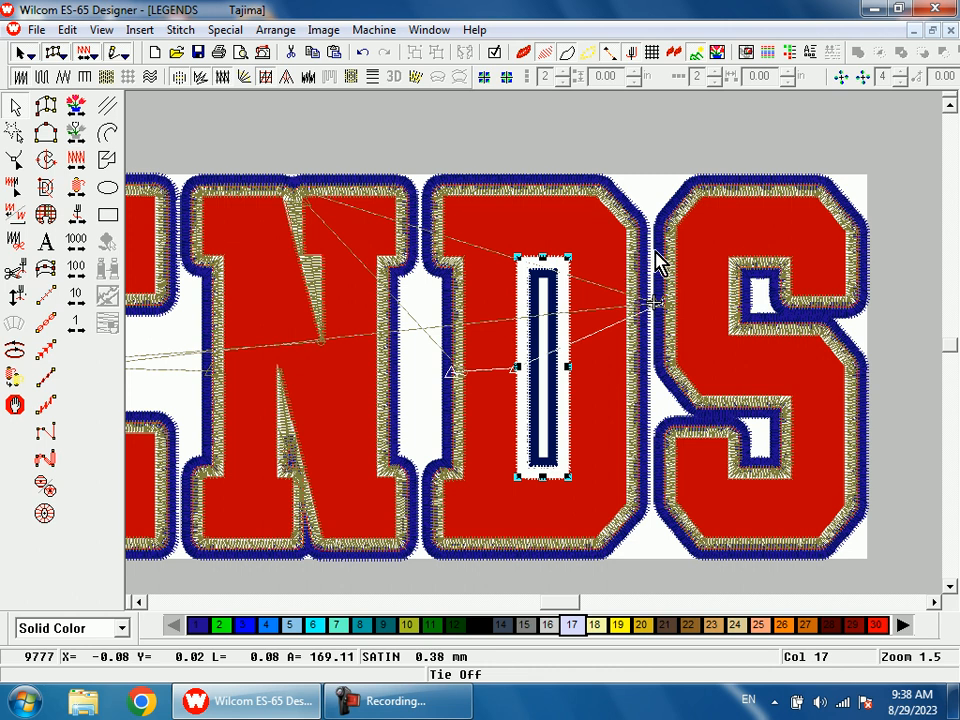
key(d)
key(d)
key(ctrl+d)
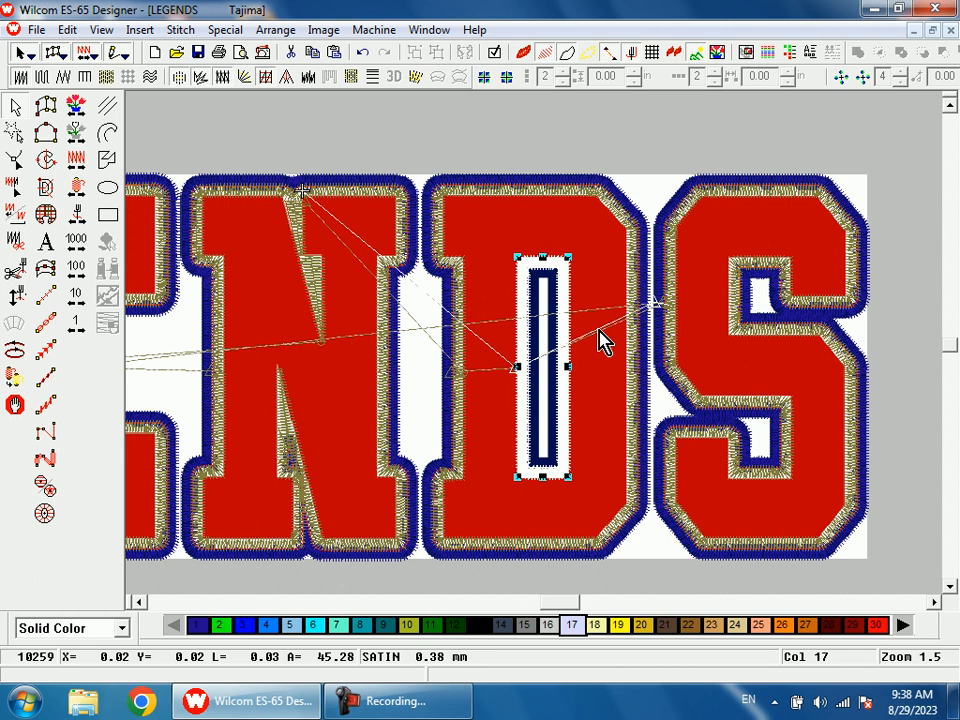
click(203, 628)
Step: Adjust the copied border's column width and input side offset so it sits inside the D's opening
double_click(529, 321)
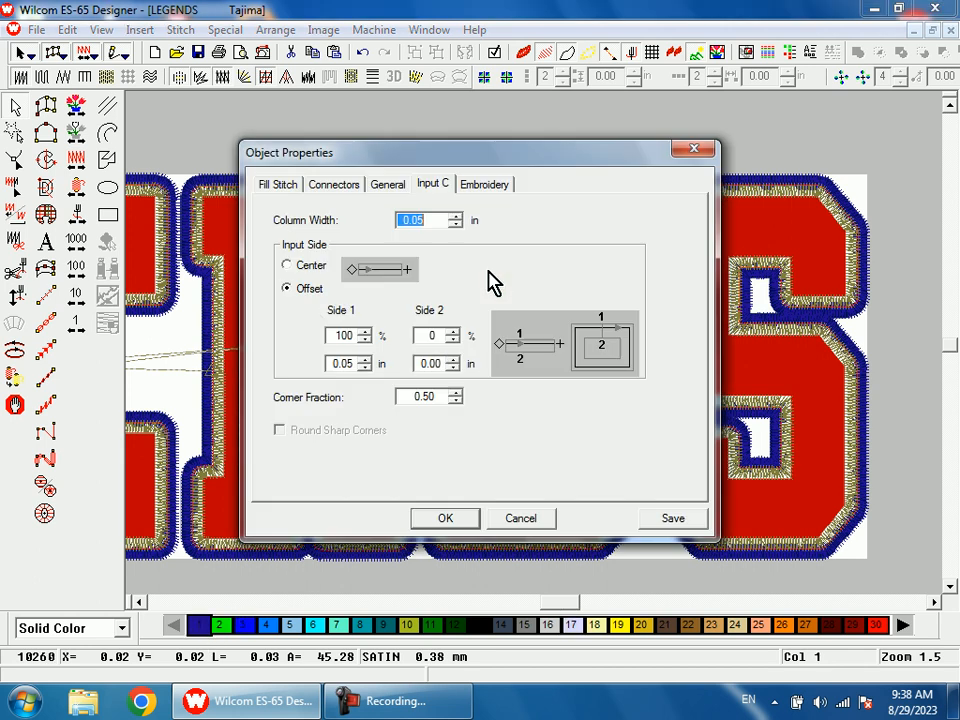
click(456, 216)
text(8)
key(Return)
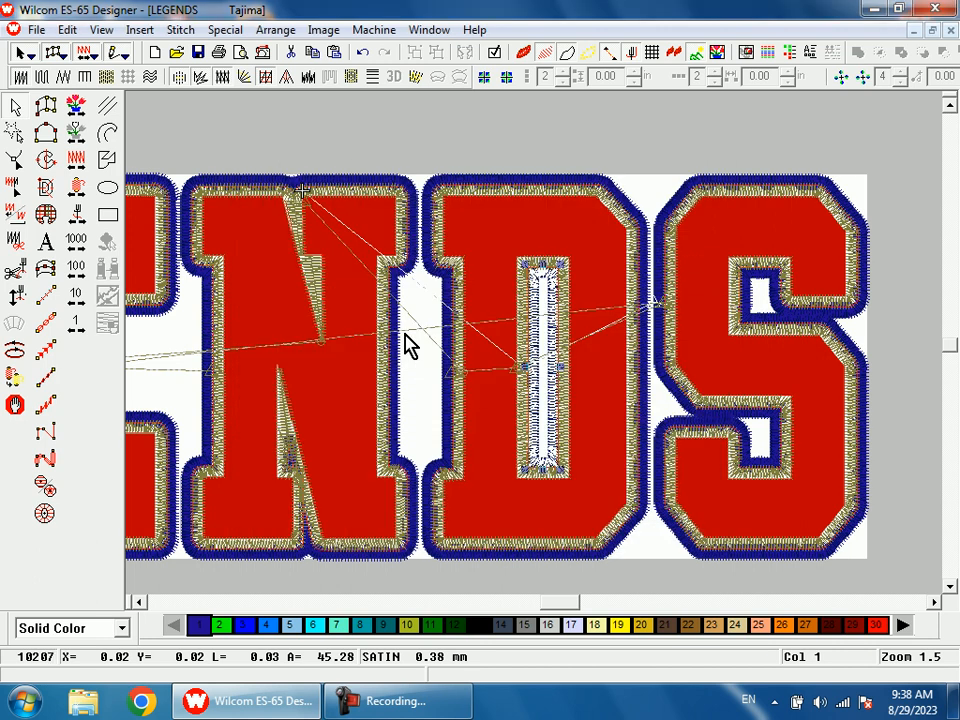
Step: Examine the new border inside the D's opening up close, with and without the background artwork
key(shift+z)
key(b)
drag(532, 296, 559, 350)
key(Escape)
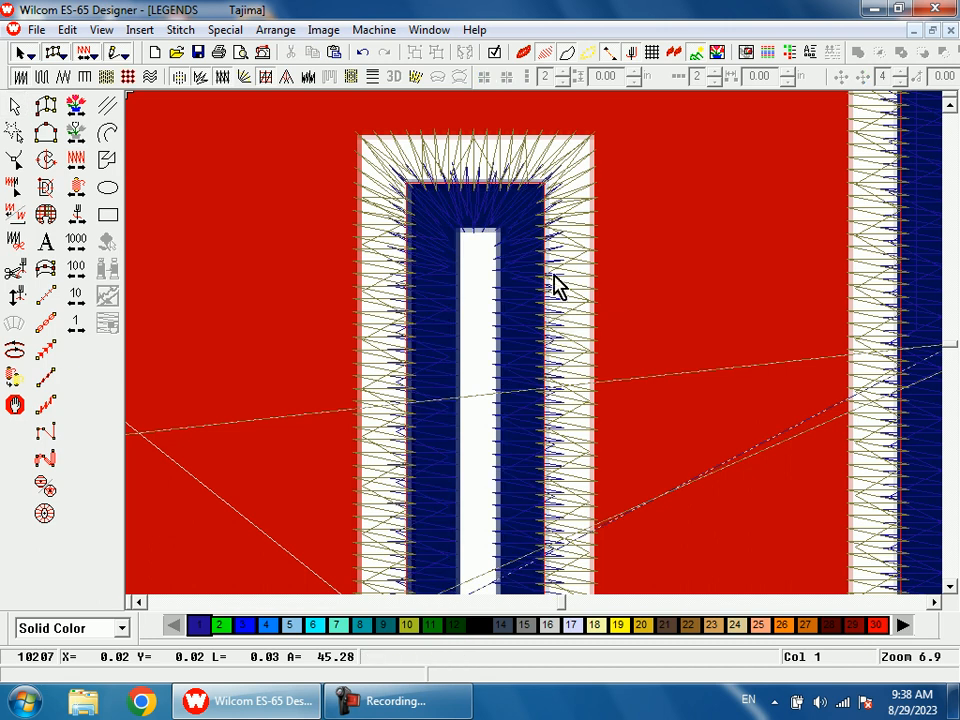
key(d)
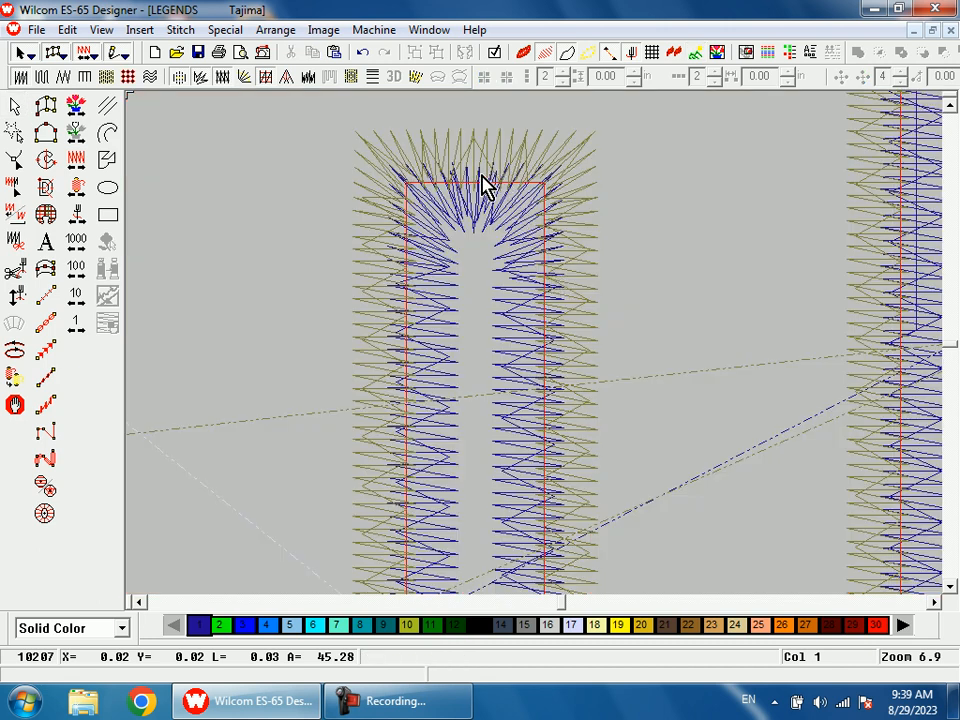
key(shift+z)
key(shift+z)
key(shift+z)
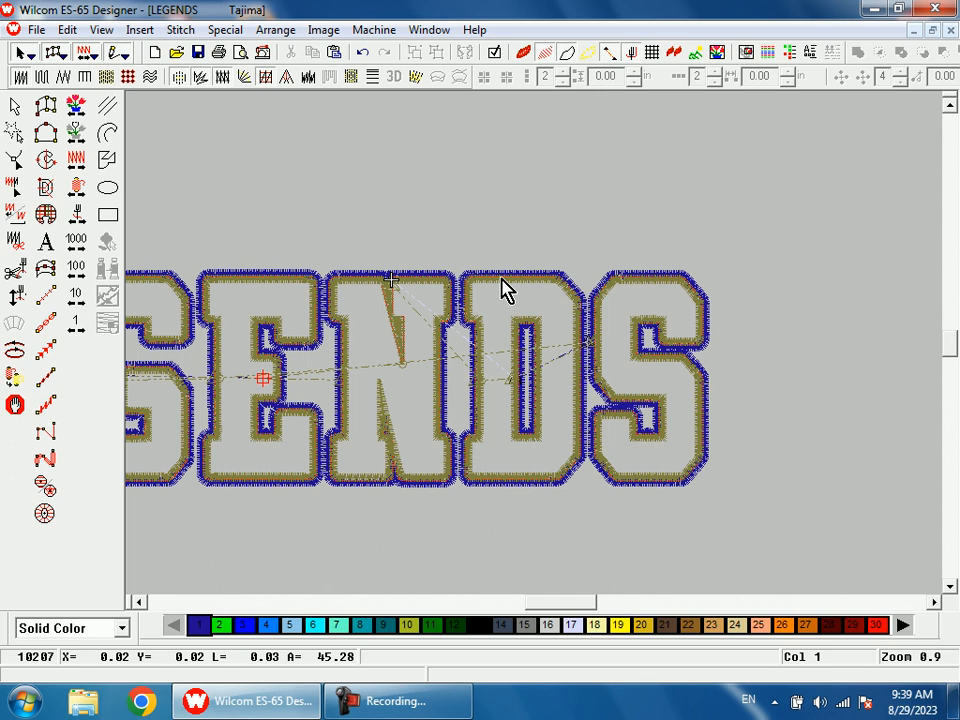
Step: Inspect the outer satin borders of the L, E and G for corner quality and overlap with the inner borders
key(shift+z)
key(b)
drag(289, 298, 330, 358)
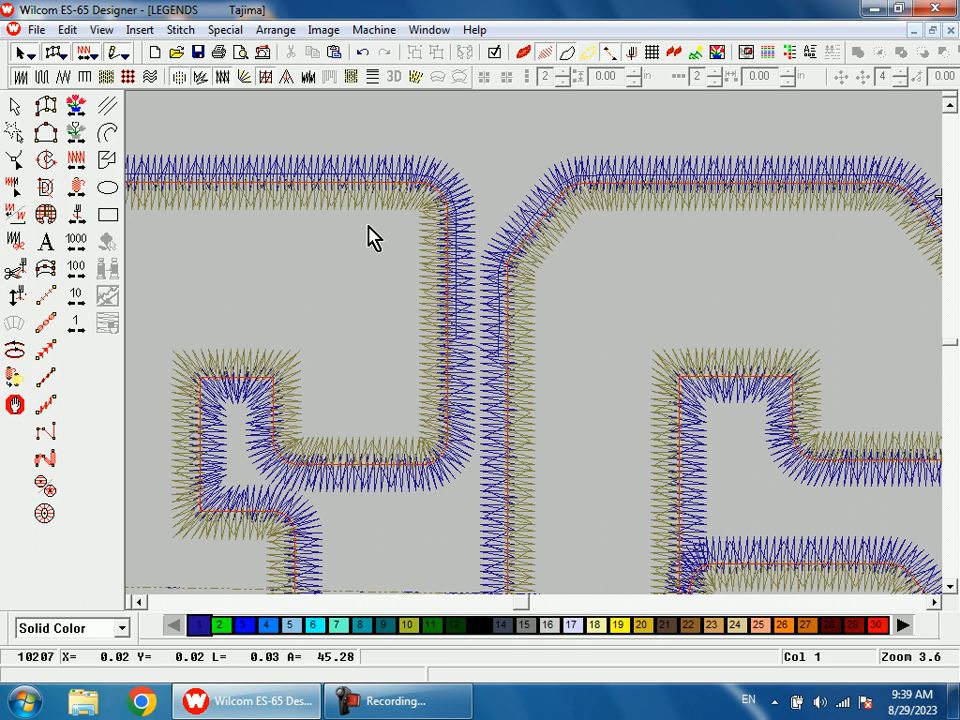
key(shift+z)
key(shift+z)
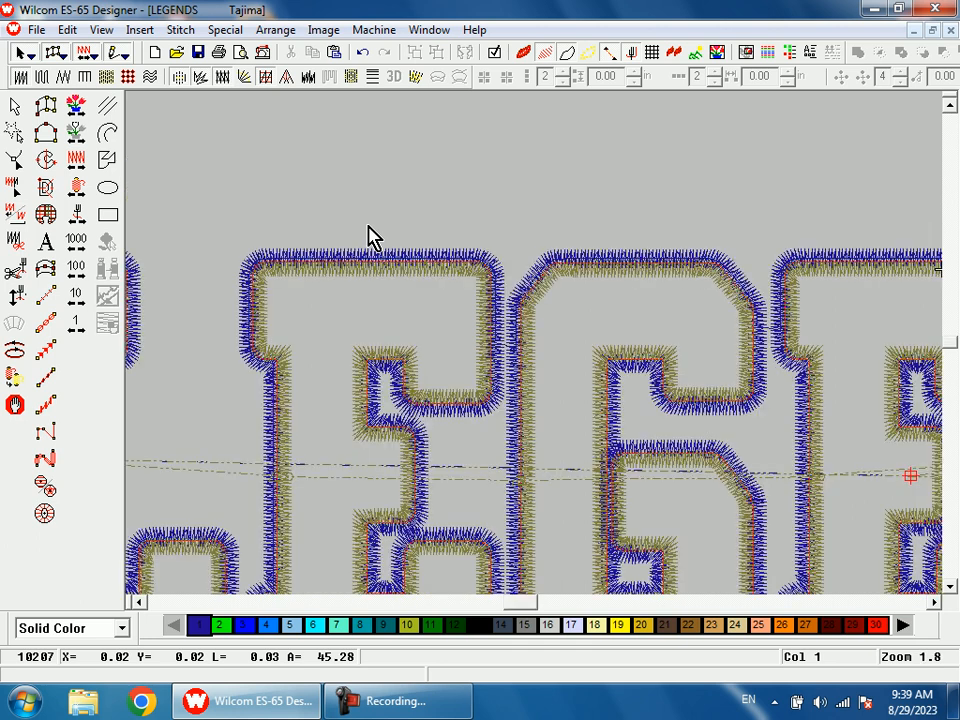
key(b)
drag(328, 272, 363, 357)
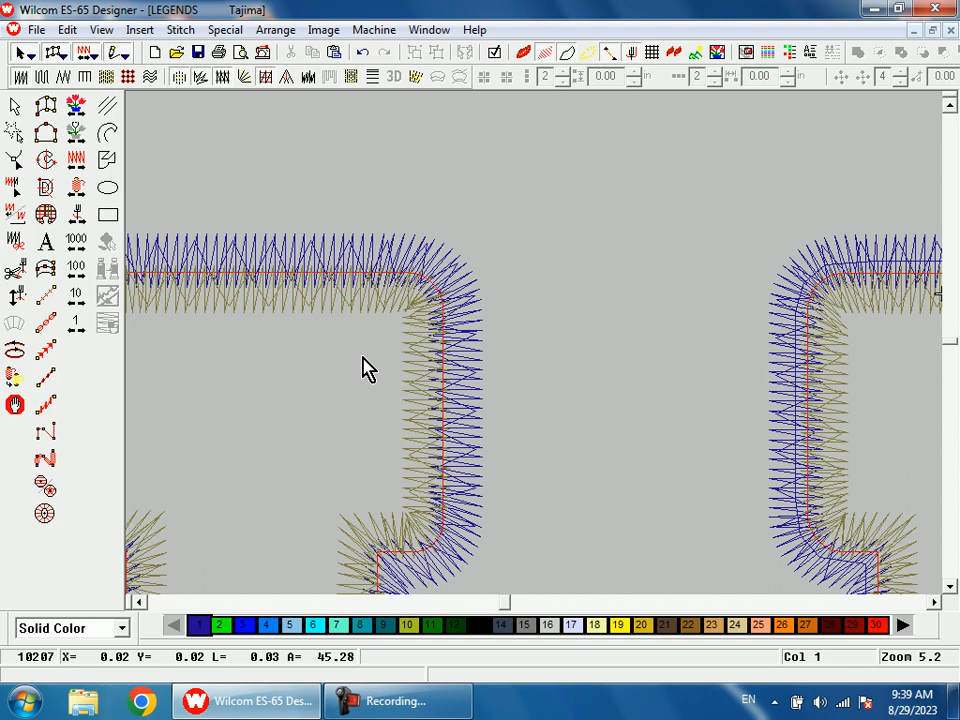
key(shift+z)
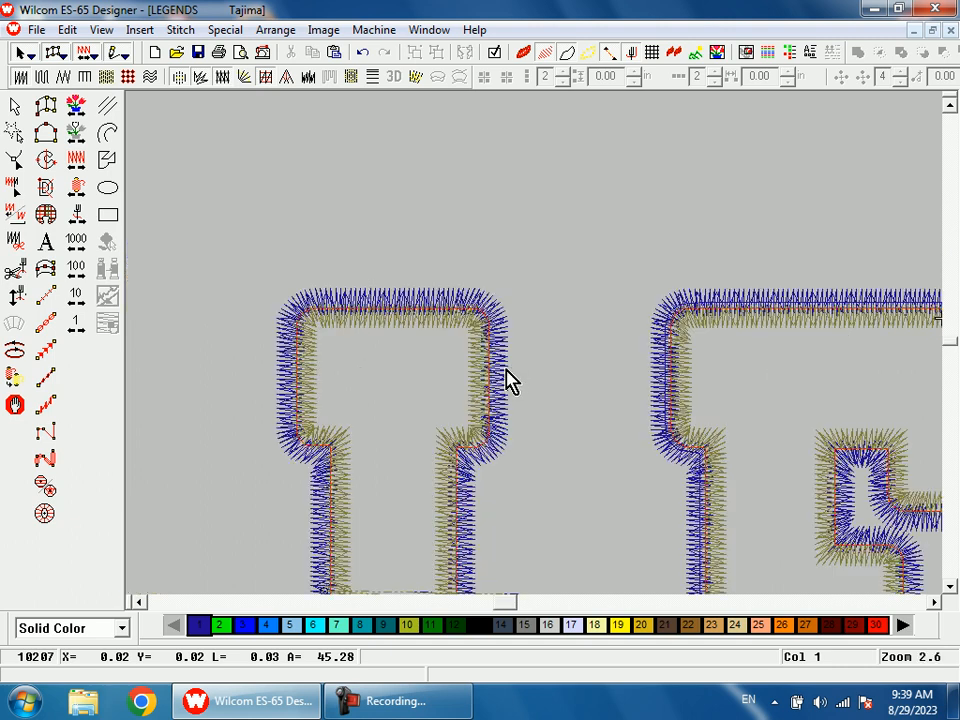
key(shift+z)
key(shift+z)
key(shift+z)
key(b)
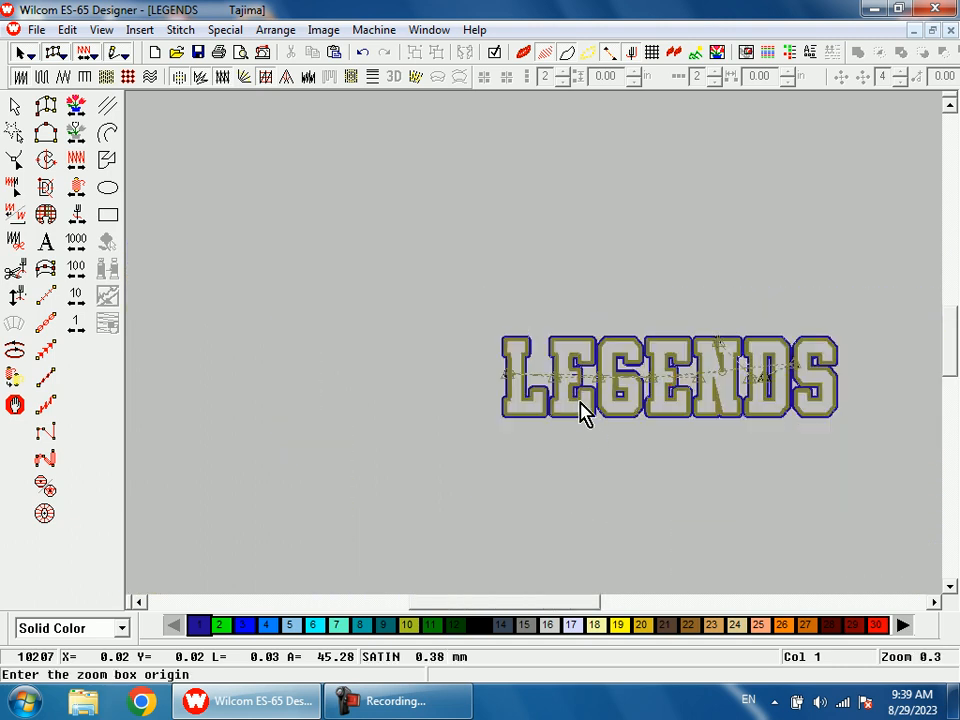
drag(575, 335, 670, 432)
key(shift+z)
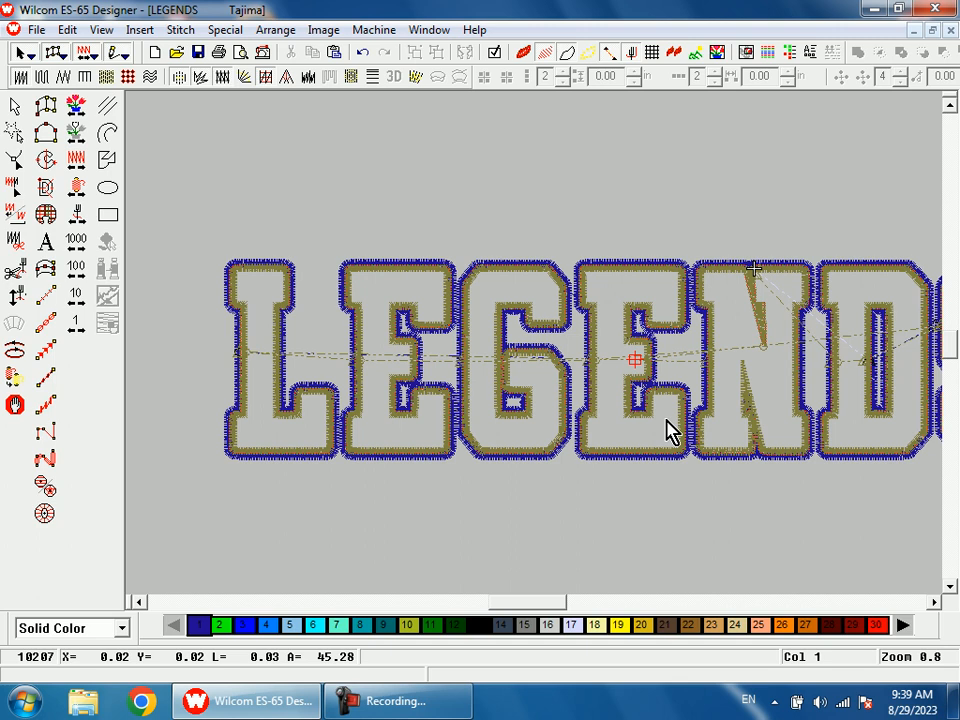
key(shift+z)
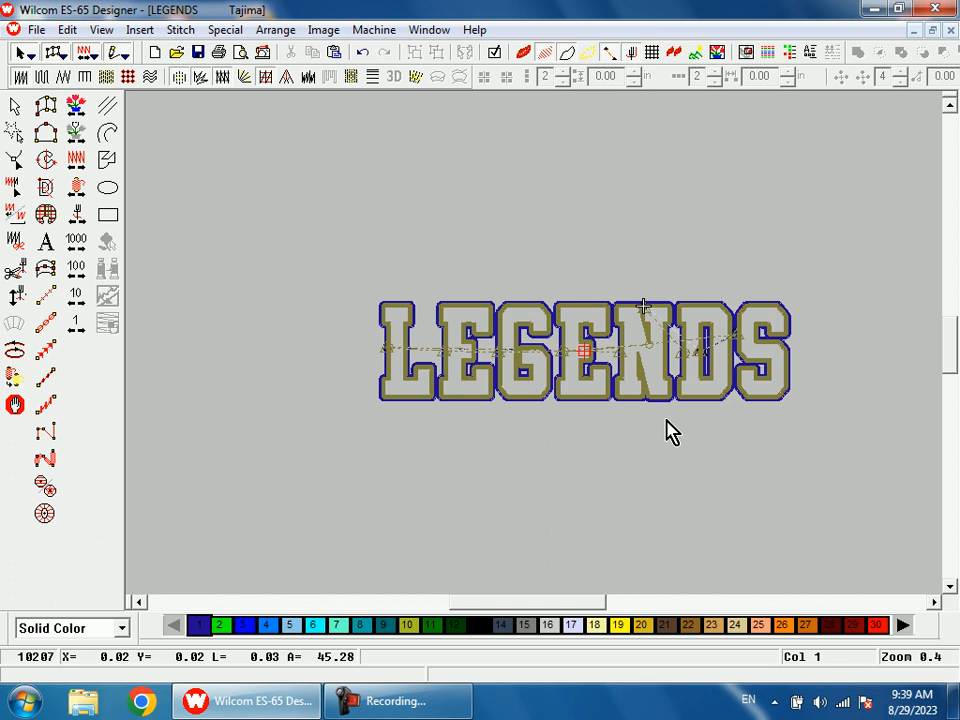
Step: Preview the whole LEGENDS design with realistic stitches and dismiss the Windows color scheme prompt without choosing an option
key(1)
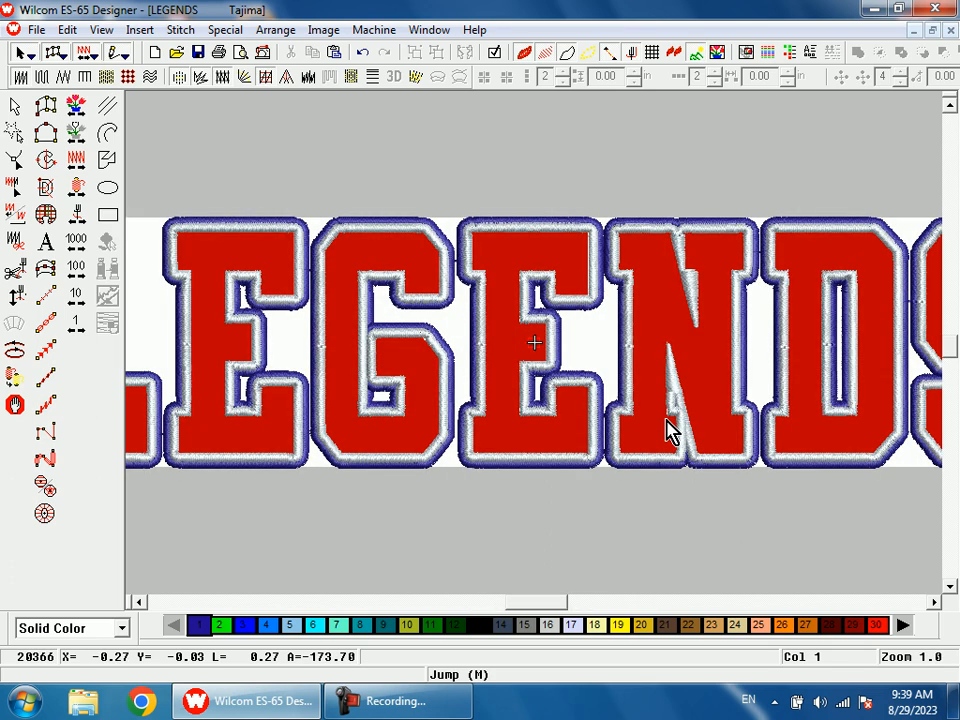
key(shift+z)
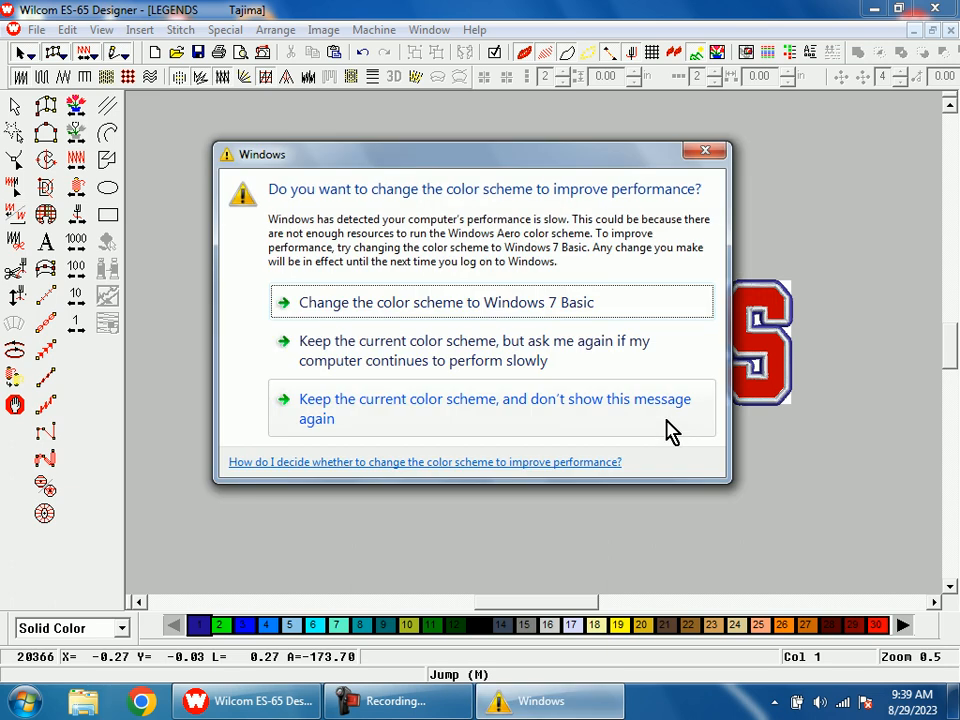
click(707, 152)
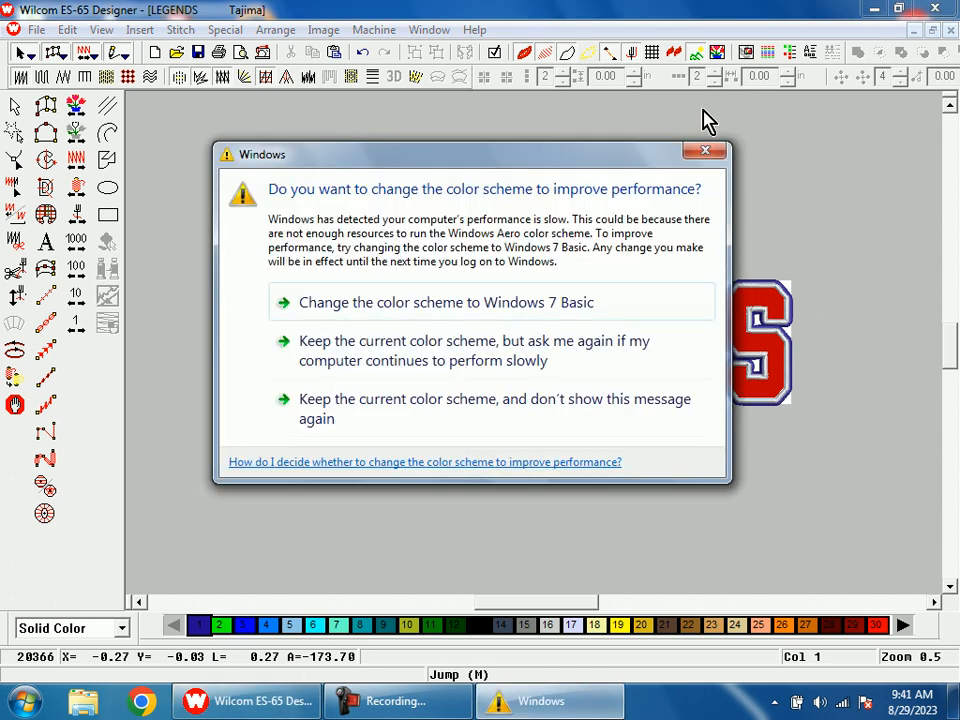
click(705, 153)
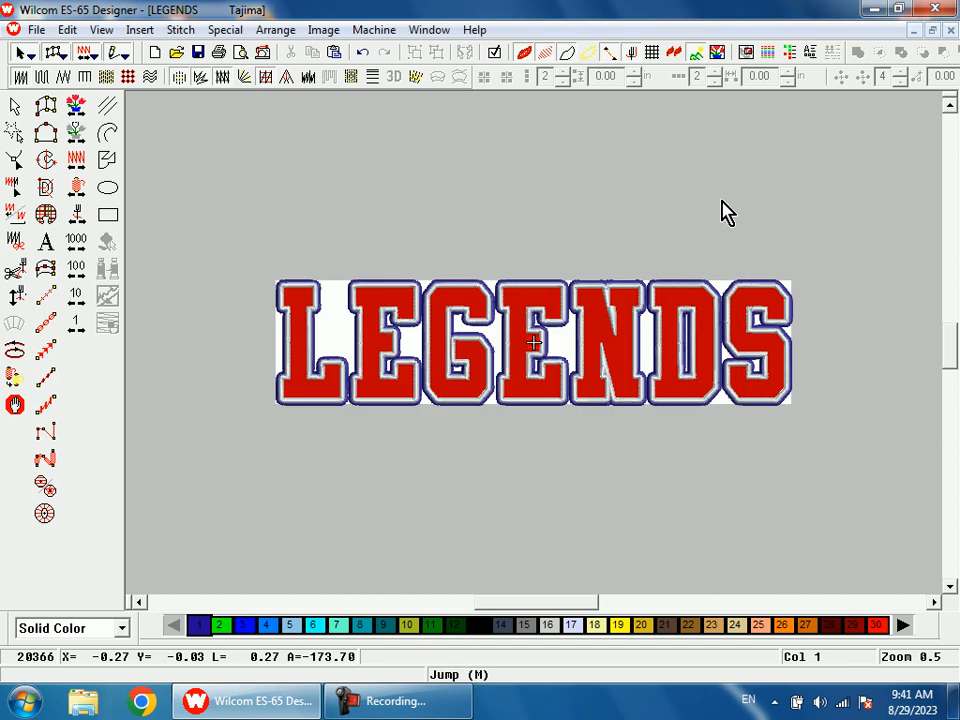